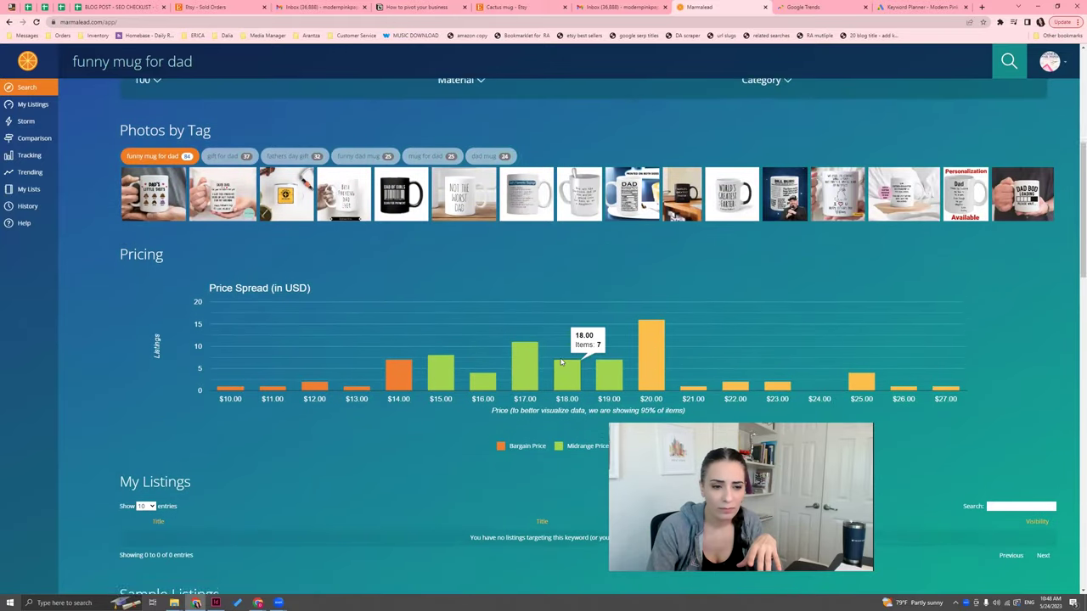
# Step: Switch to Etsy and search for "funny mug for dad" using the suggested search phrase
pyautogui.scroll(-5, 560, 357)
pyautogui.click(480, 7)
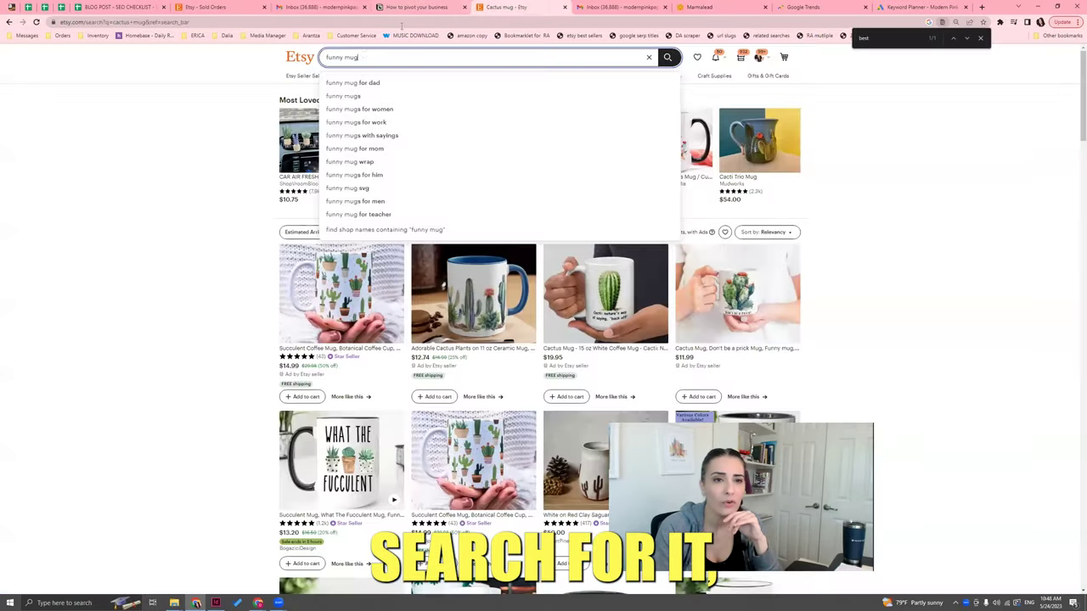
pyautogui.click(444, 83)
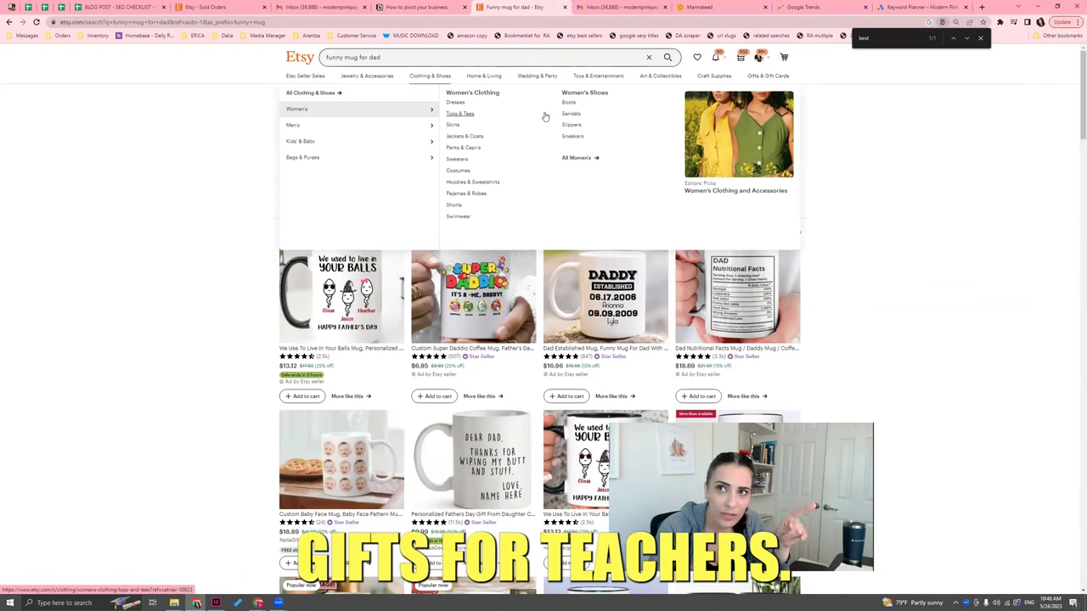
# Step: Find the word "best" on the Etsy results page for the dad mugs
pyautogui.scroll(-2, 670, 294)
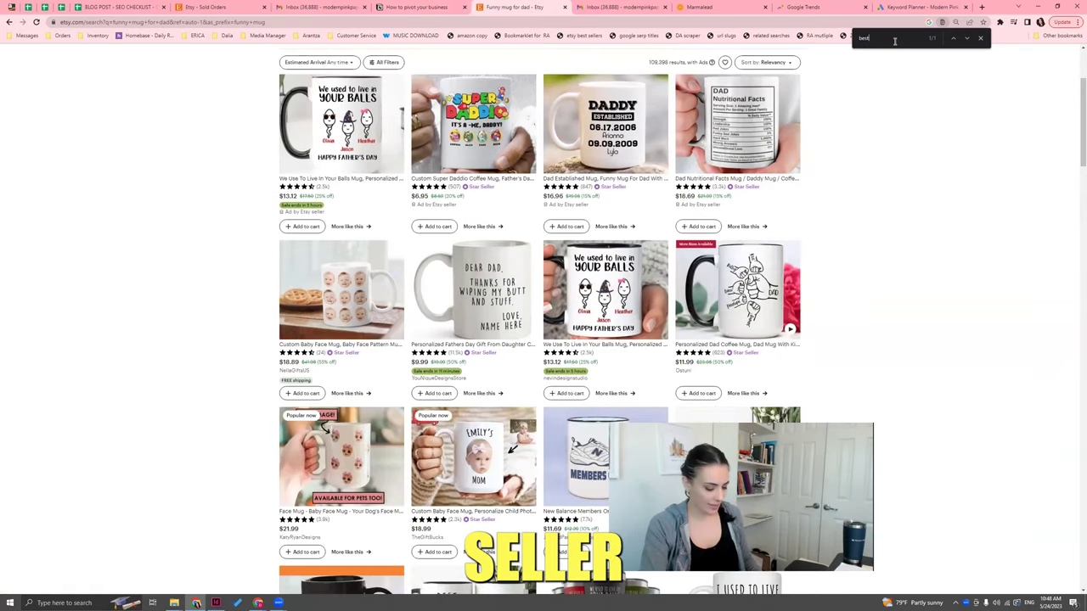
pyautogui.write('s')
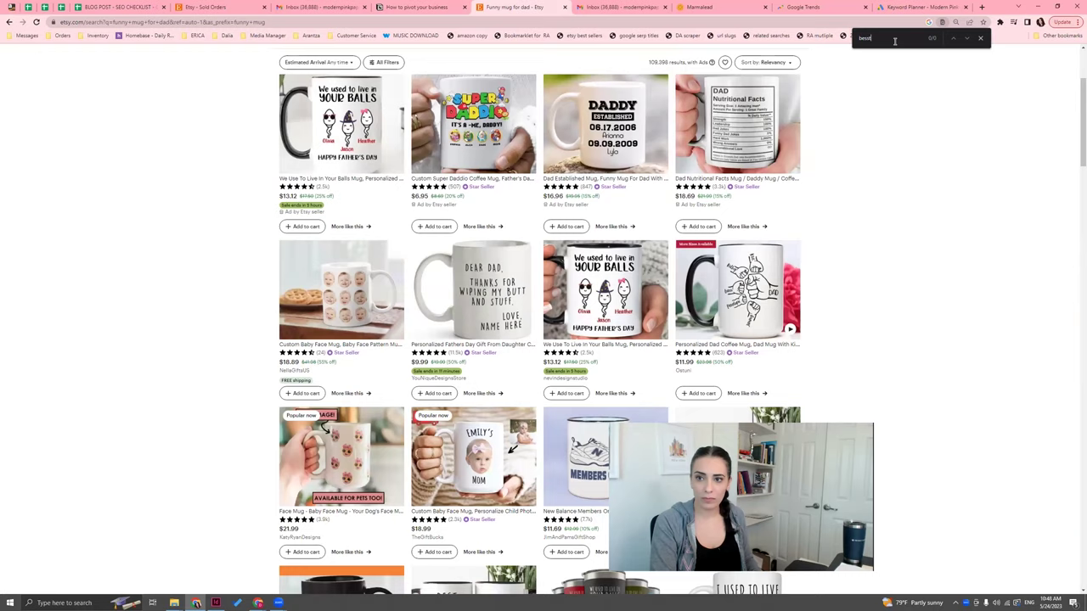
pyautogui.press('BackSpace')
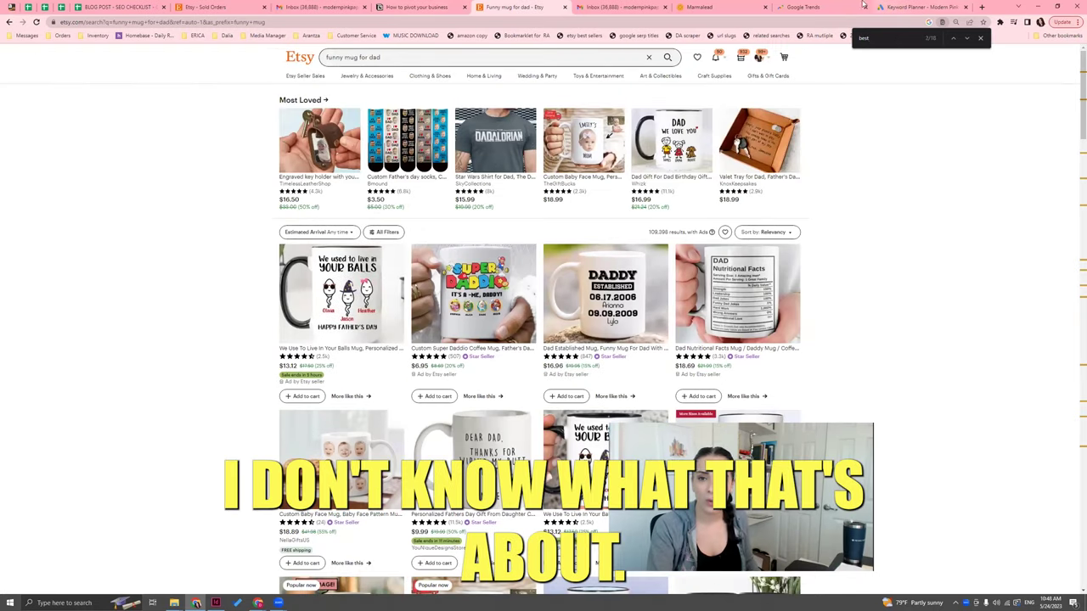
# Step: Switch to Marmalead, look up the keyword "funny mug for work" and review its statistics and price spread
pyautogui.click(747, 5)
pyautogui.scroll(5, 560, 68)
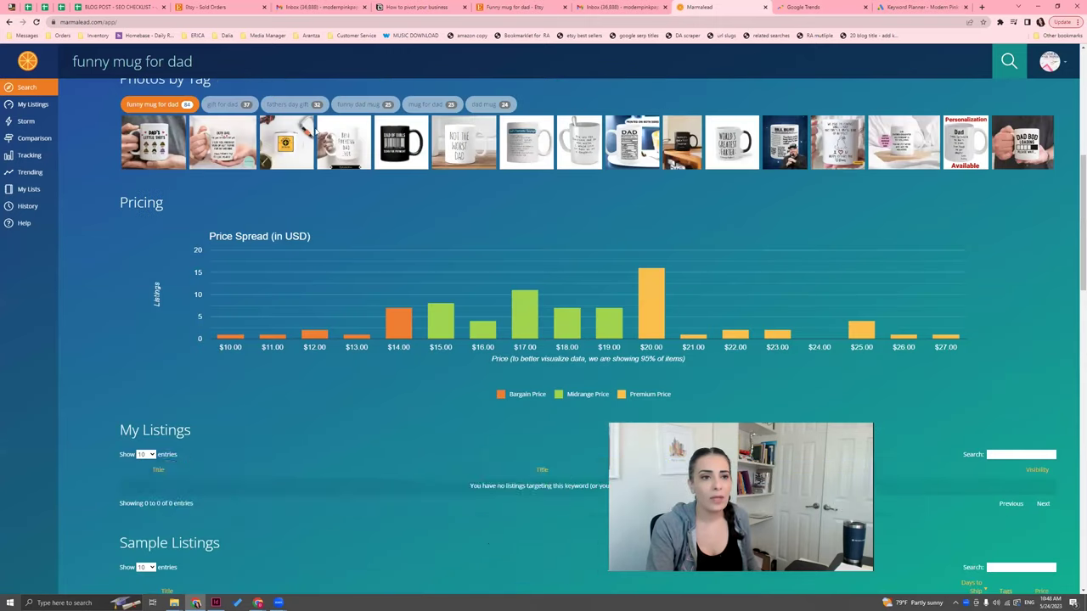
pyautogui.tripleClick(197, 61)
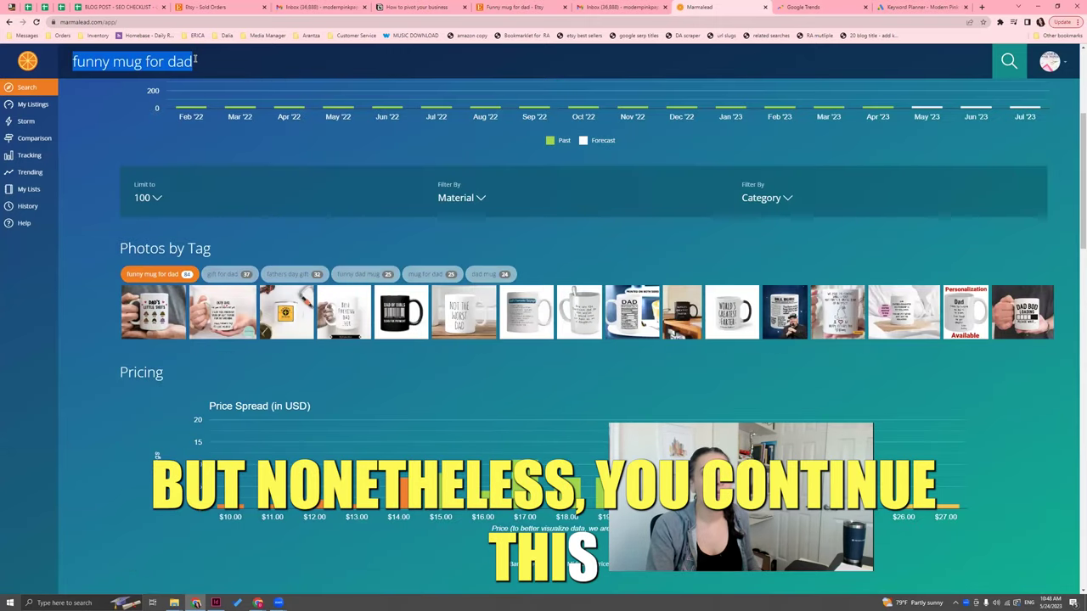
pyautogui.scroll(3, 243, 48)
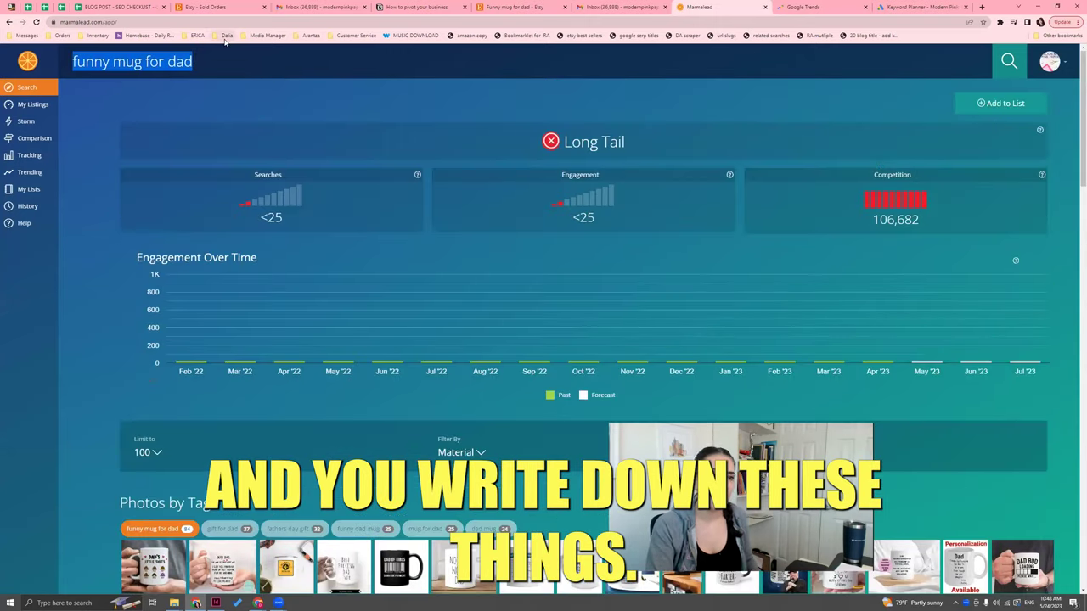
pyautogui.write('f')
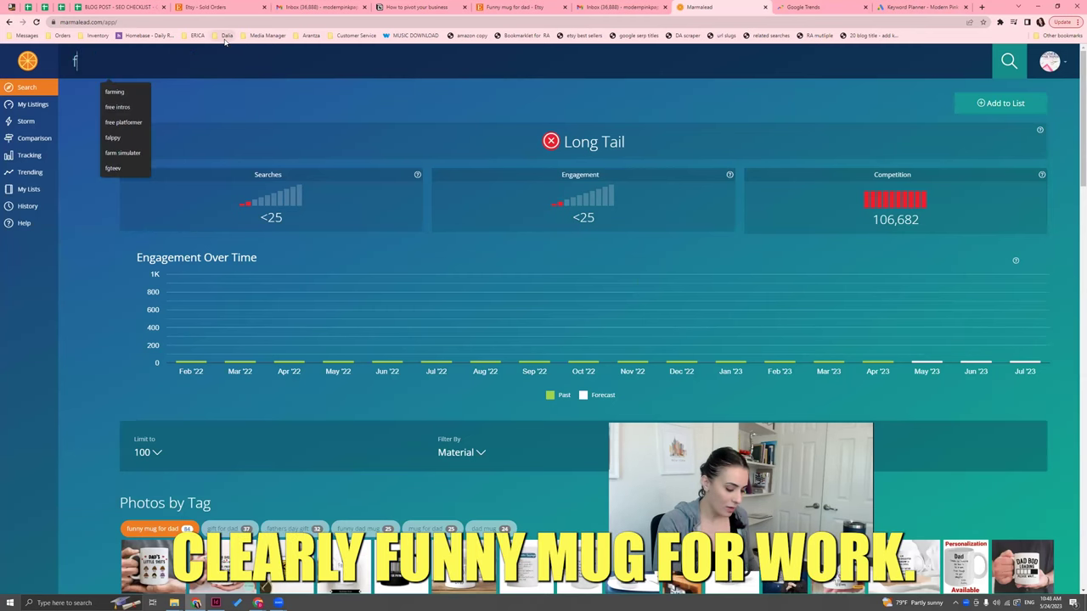
pyautogui.write('unny mug for work')
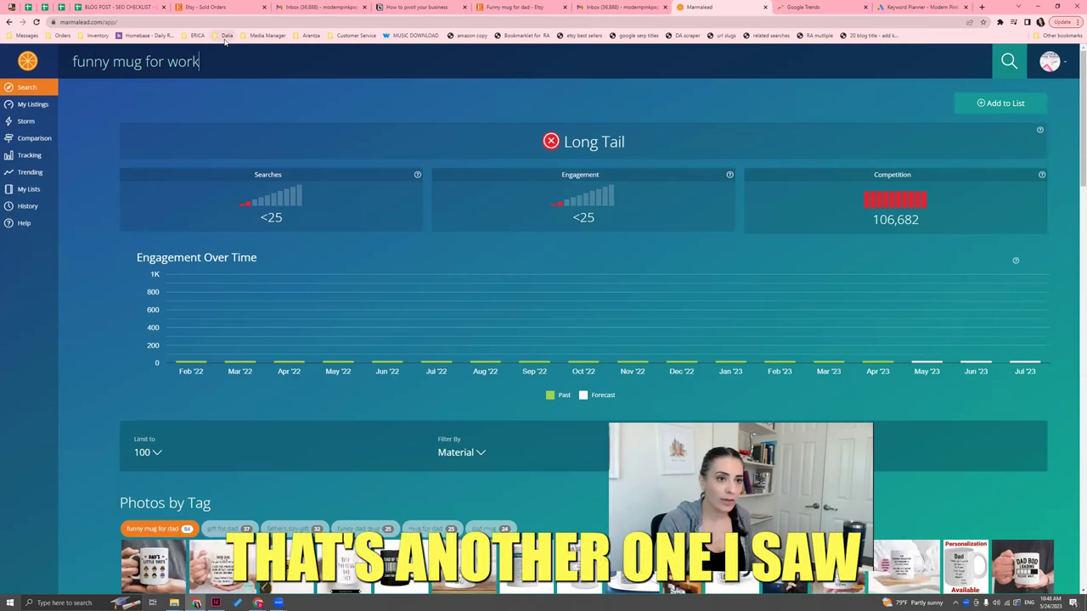
pyautogui.press('Return')
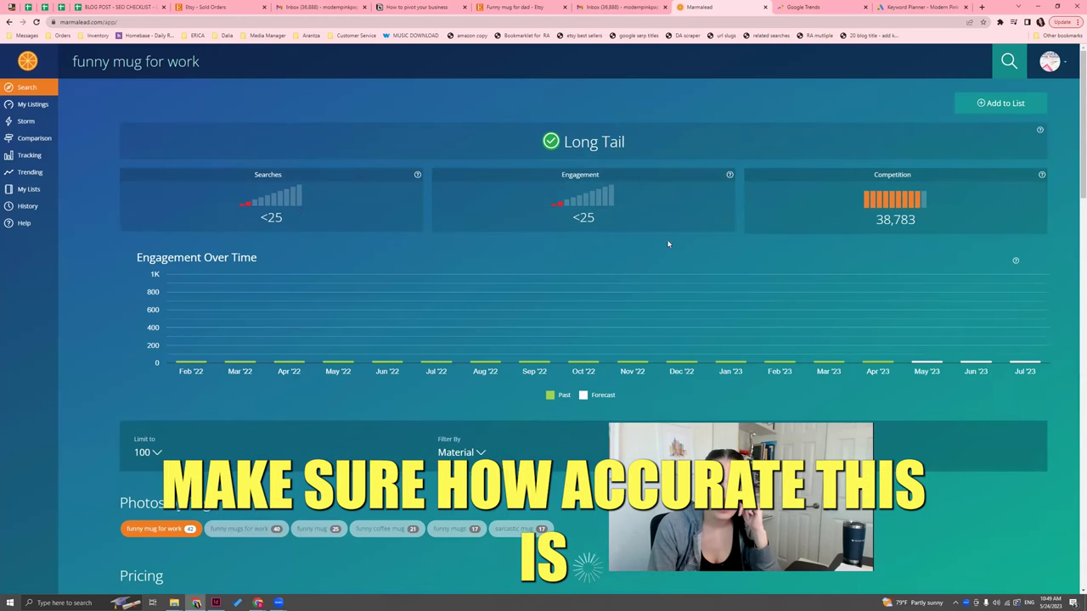
pyautogui.scroll(-6, 654, 260)
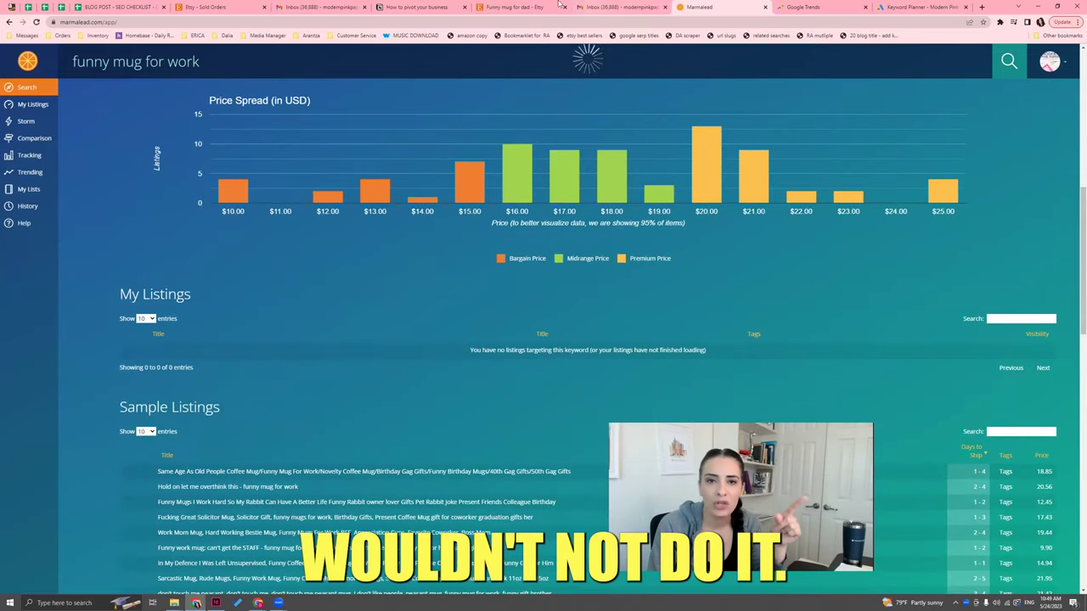
# Step: Return to Etsy and search for "funny mug for work"
pyautogui.click(537, 7)
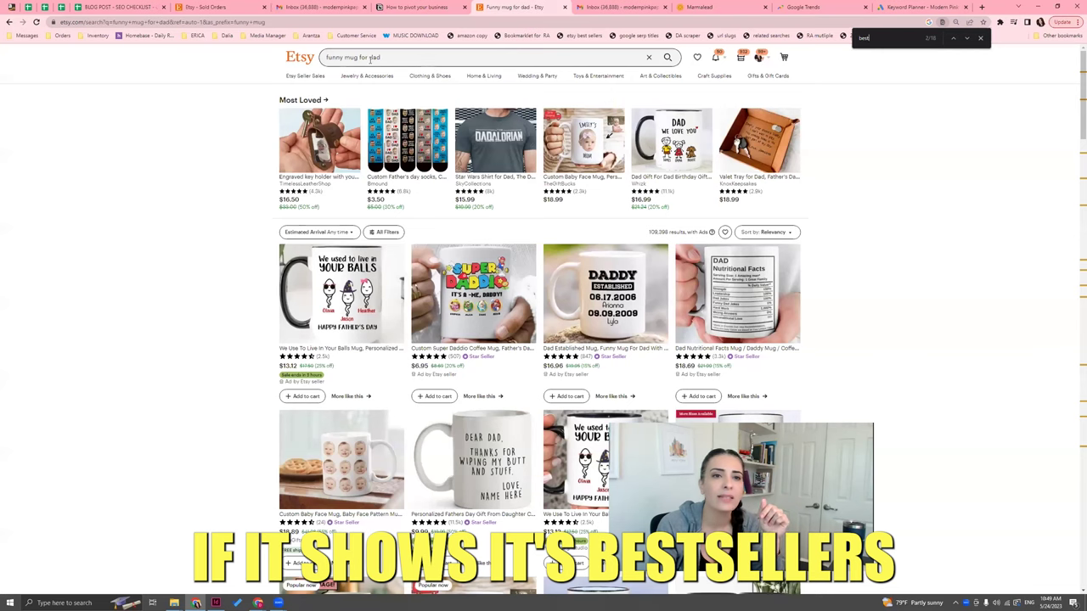
pyautogui.doubleClick(370, 59)
pyautogui.write('workbe')
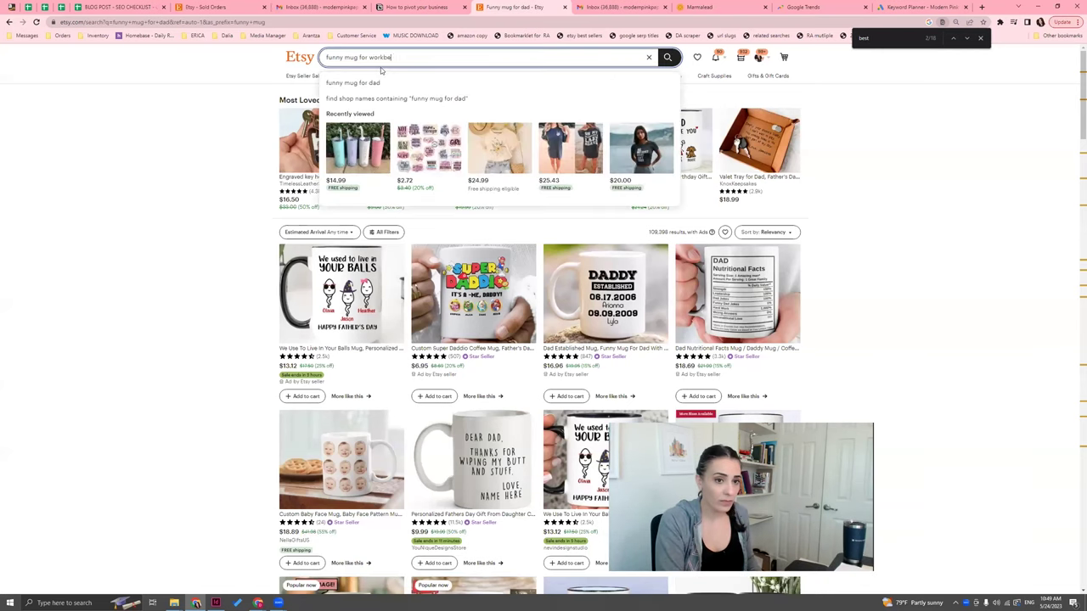
pyautogui.write('st')
pyautogui.press('BackSpace')
pyautogui.press('BackSpace')
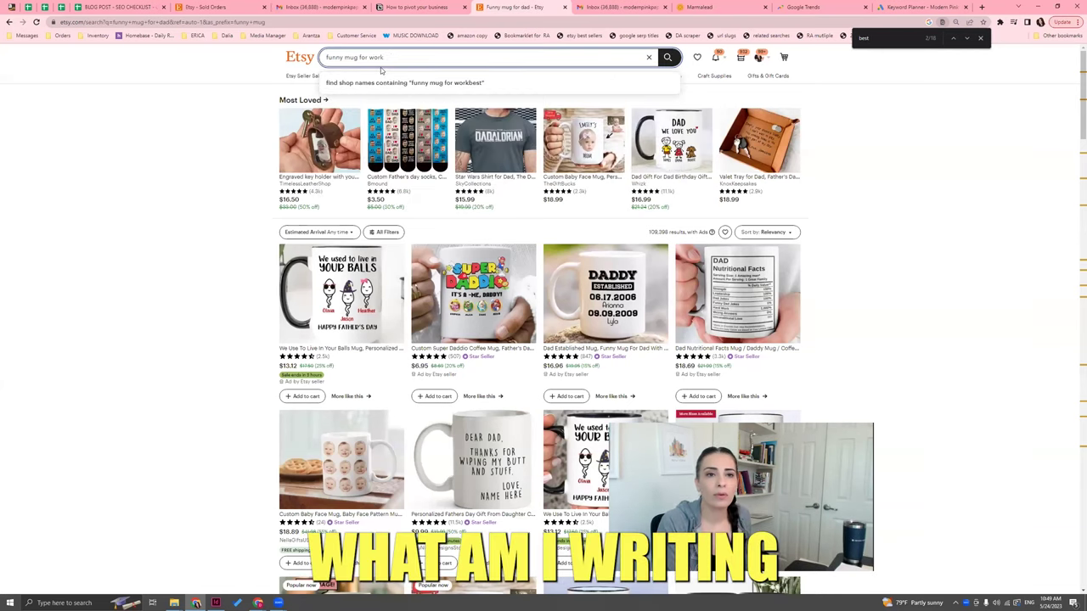
pyautogui.press('Return')
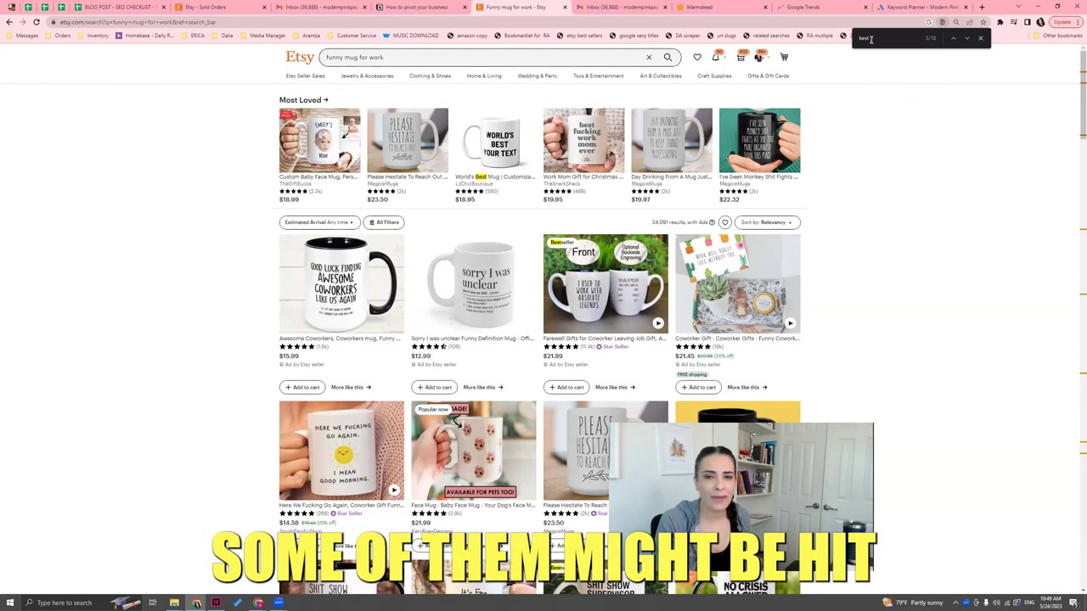
# Step: Go through the page matches for "best", then narrow the find text to "bestse" to locate bestseller listings
pyautogui.press('Return')
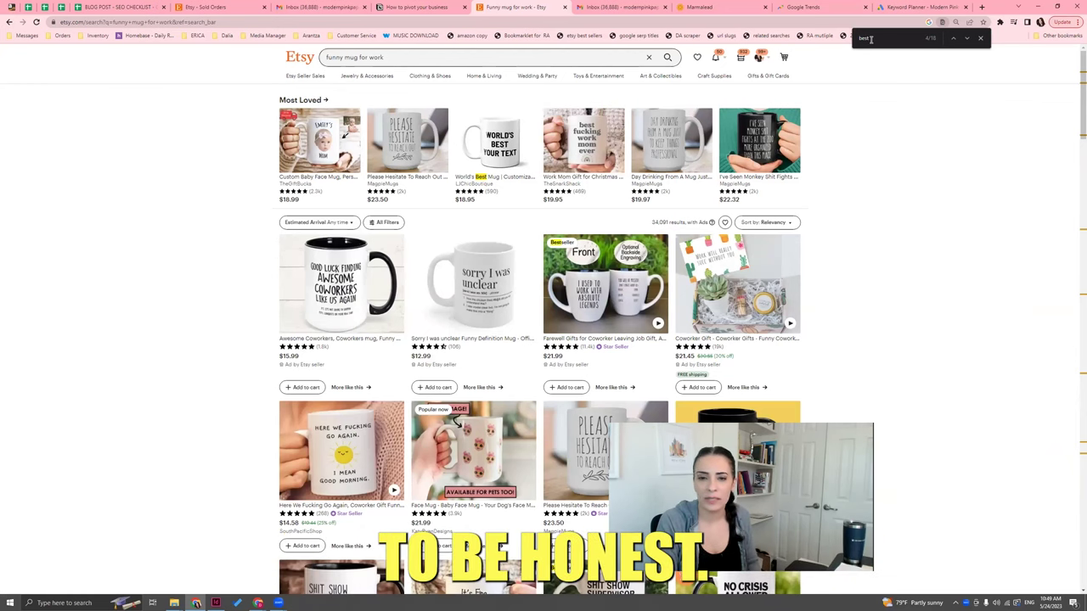
pyautogui.press('Return')
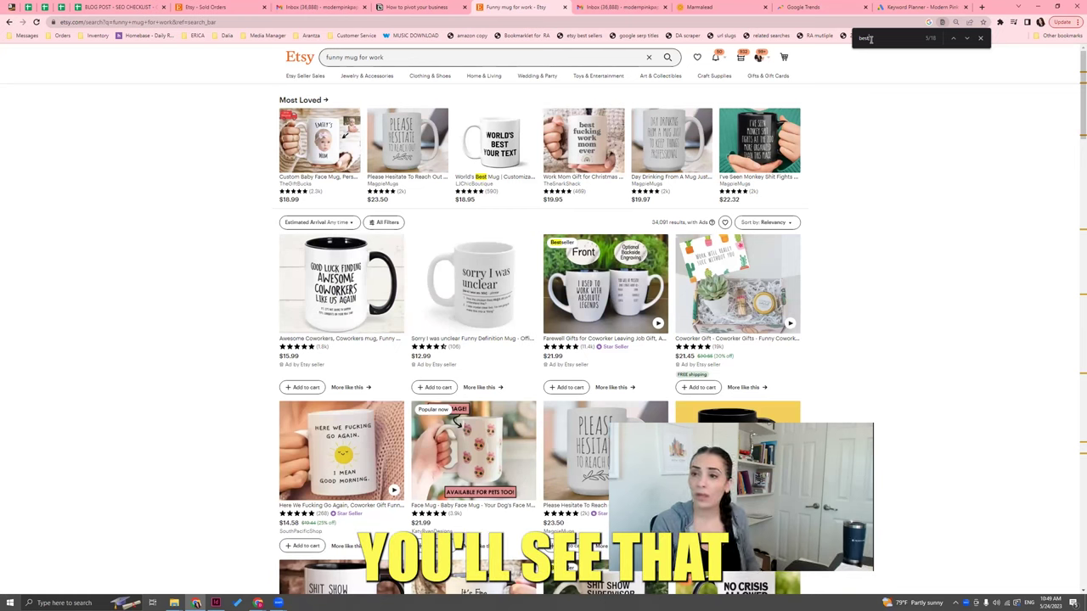
pyautogui.press('Return')
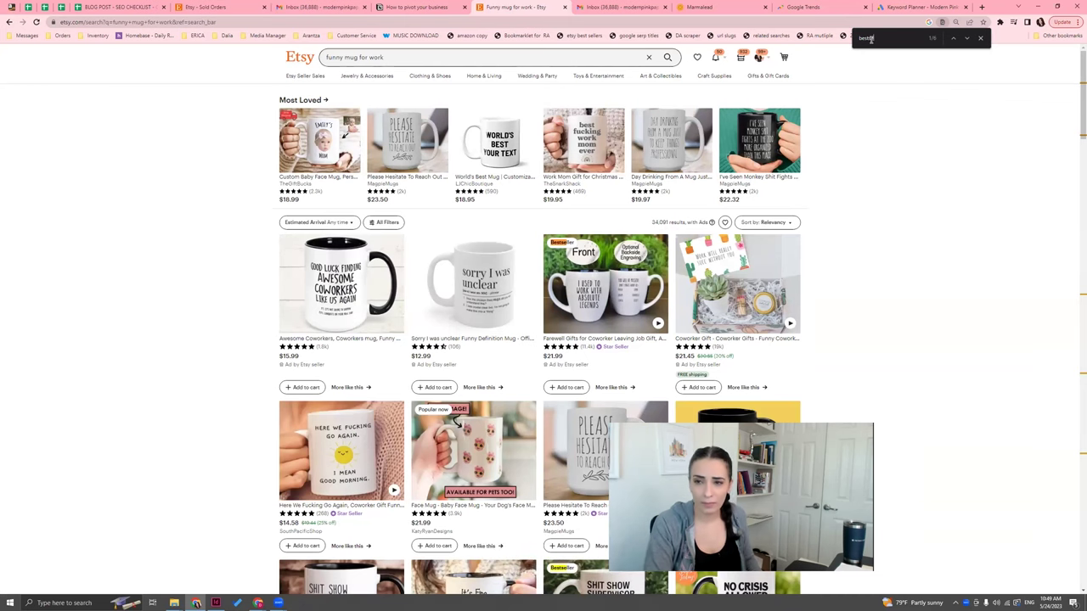
pyautogui.press('Return')
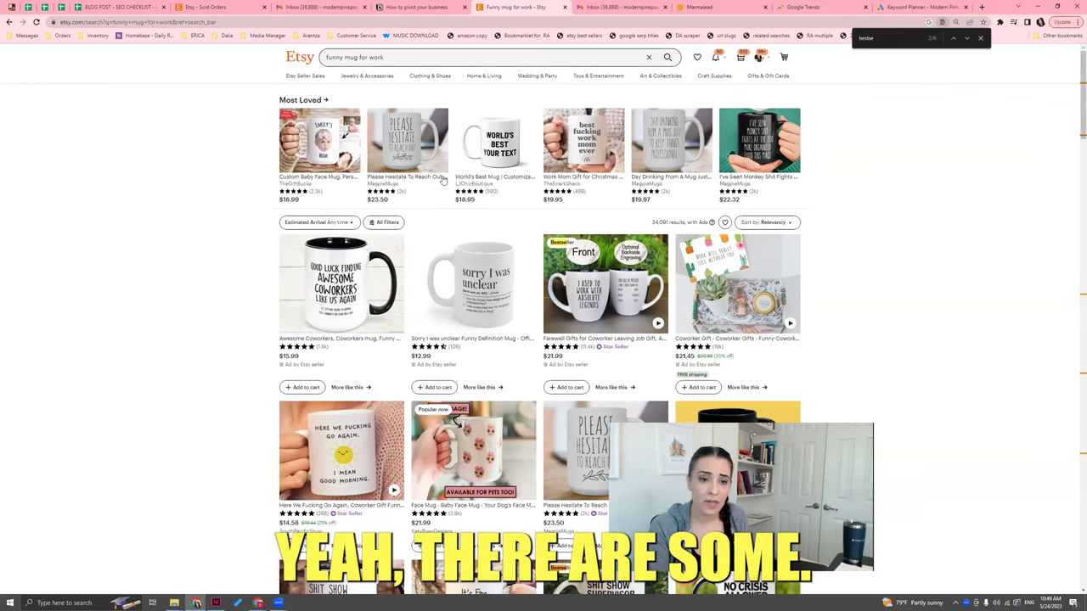
pyautogui.scroll(-1, 569, 246)
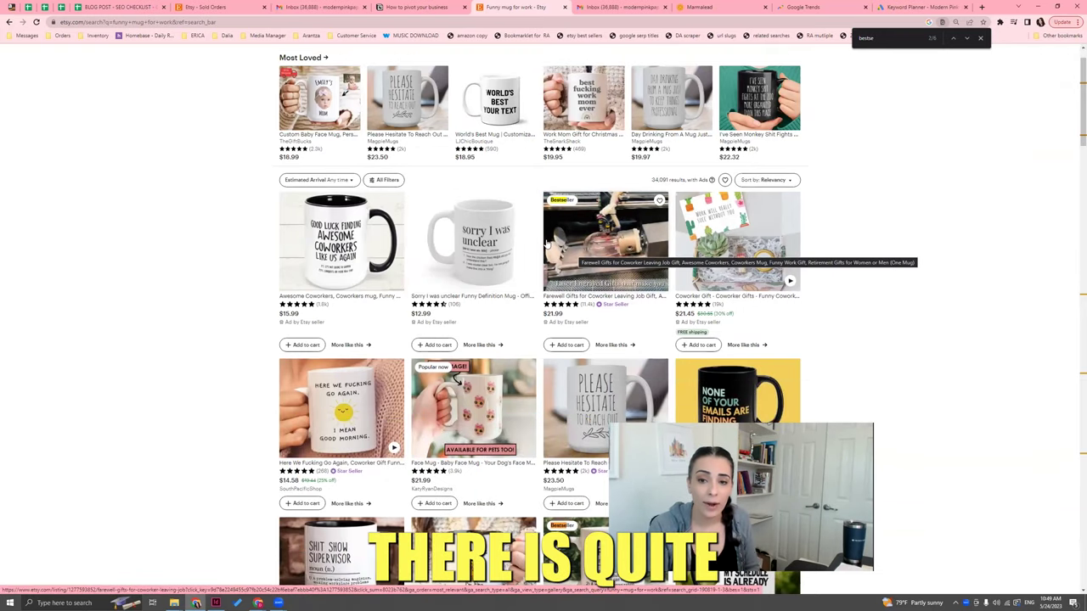
pyautogui.scroll(1, 547, 244)
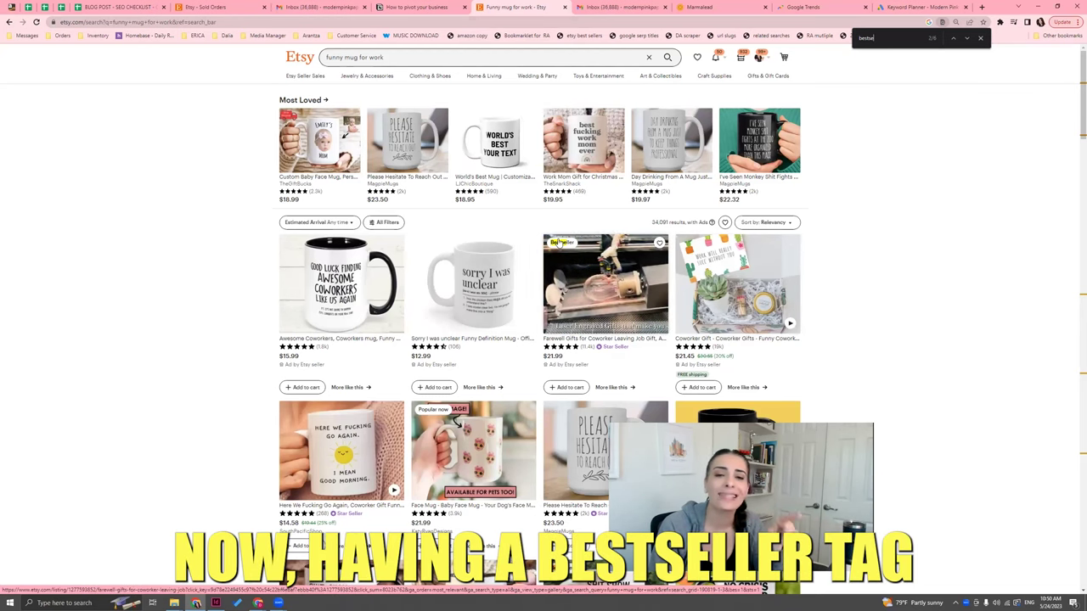
# Step: Open the bestseller farewell coworker mug listing in a new tab and examine its reviews, shipping details and listing date
pyautogui.middleClick(620, 319)
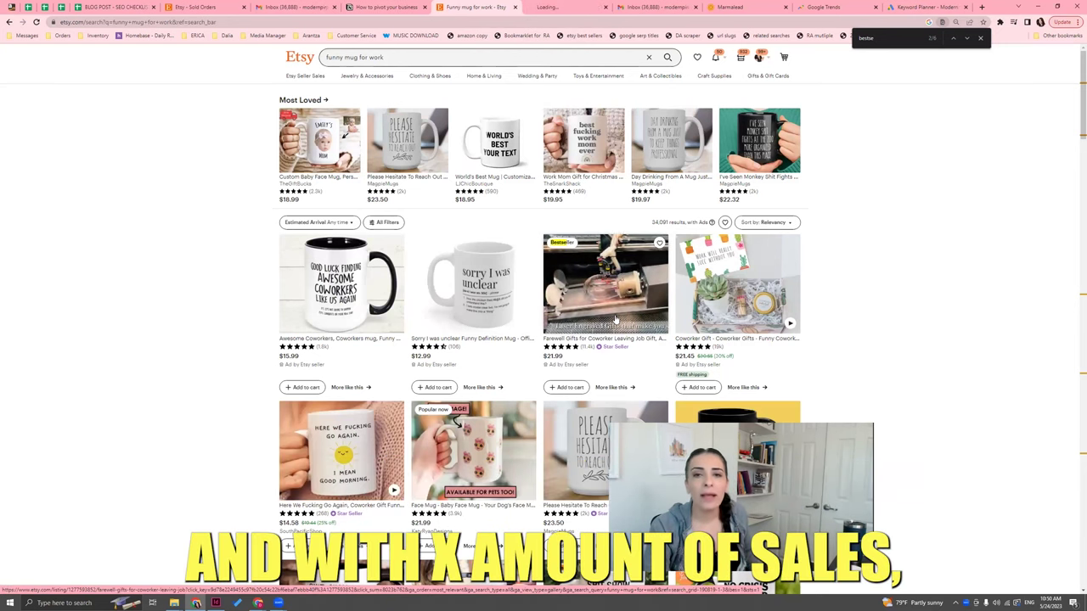
pyautogui.click(542, 7)
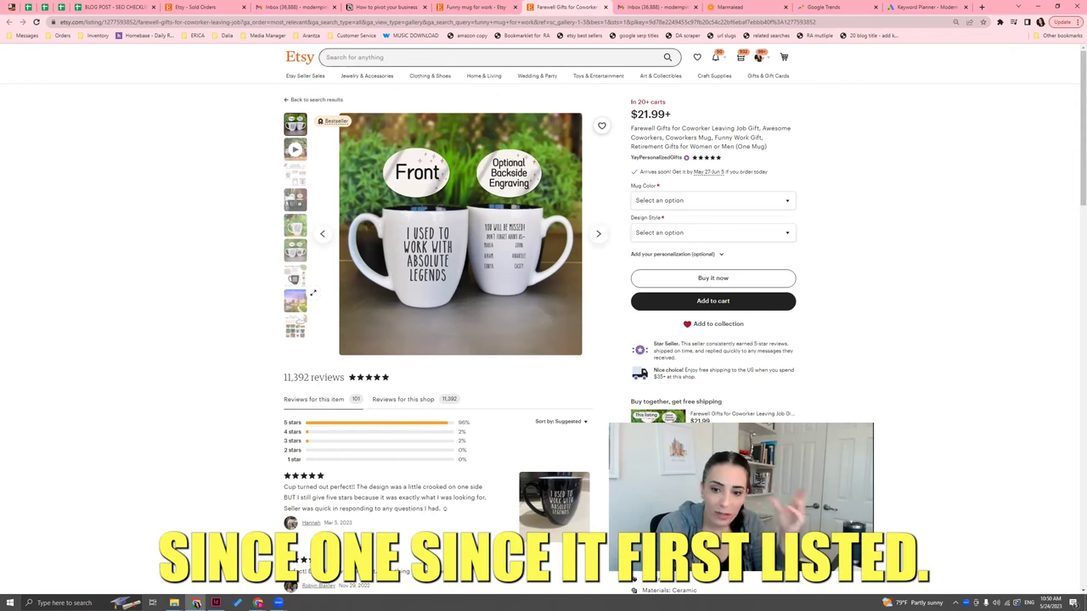
pyautogui.scroll(-5, 313, 292)
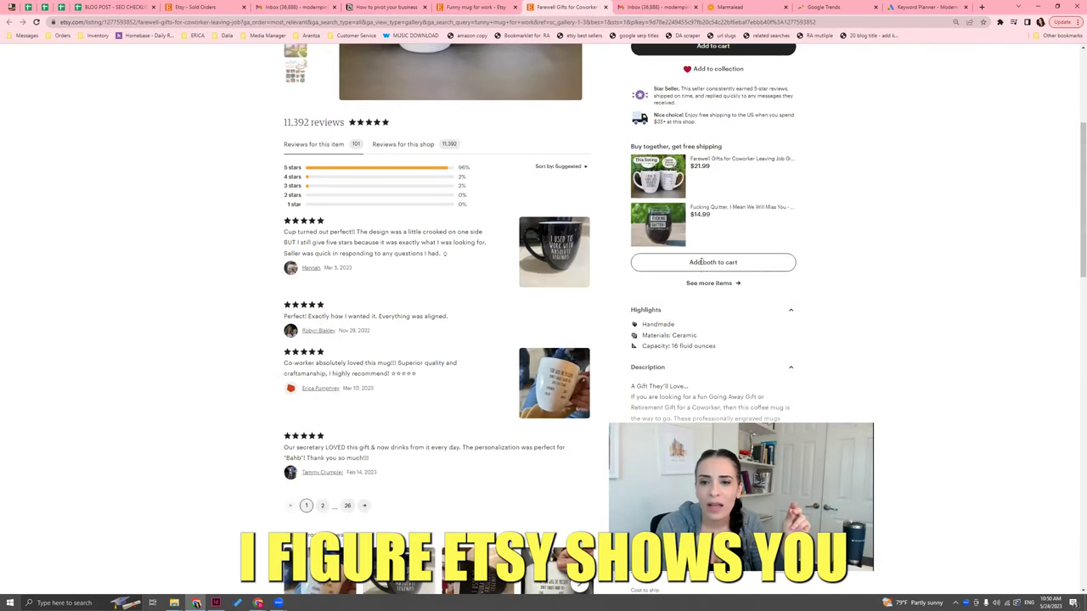
pyautogui.scroll(-4, 707, 275)
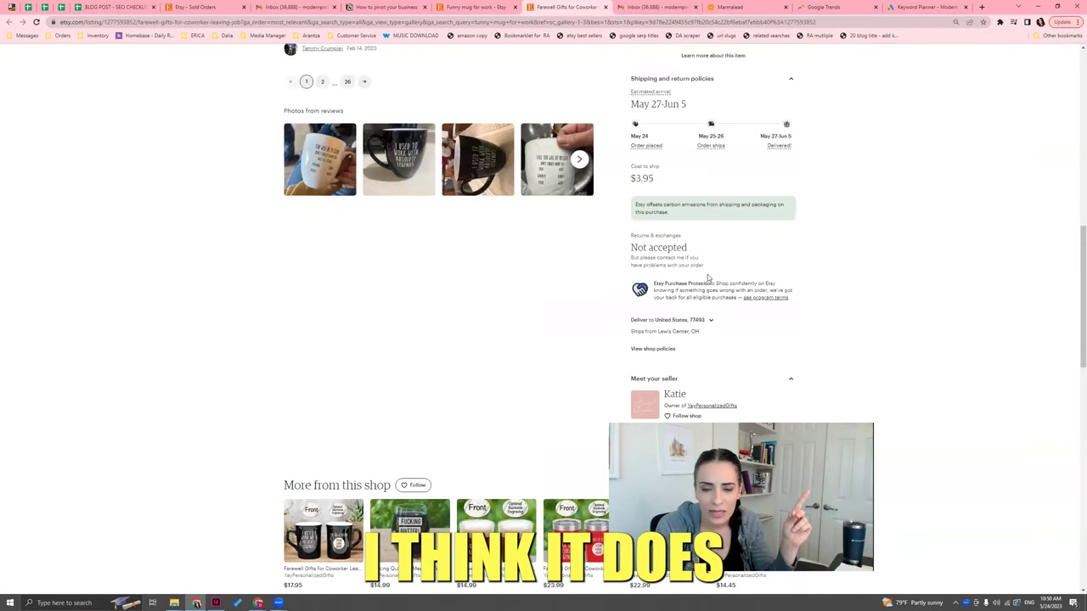
pyautogui.scroll(-4, 707, 277)
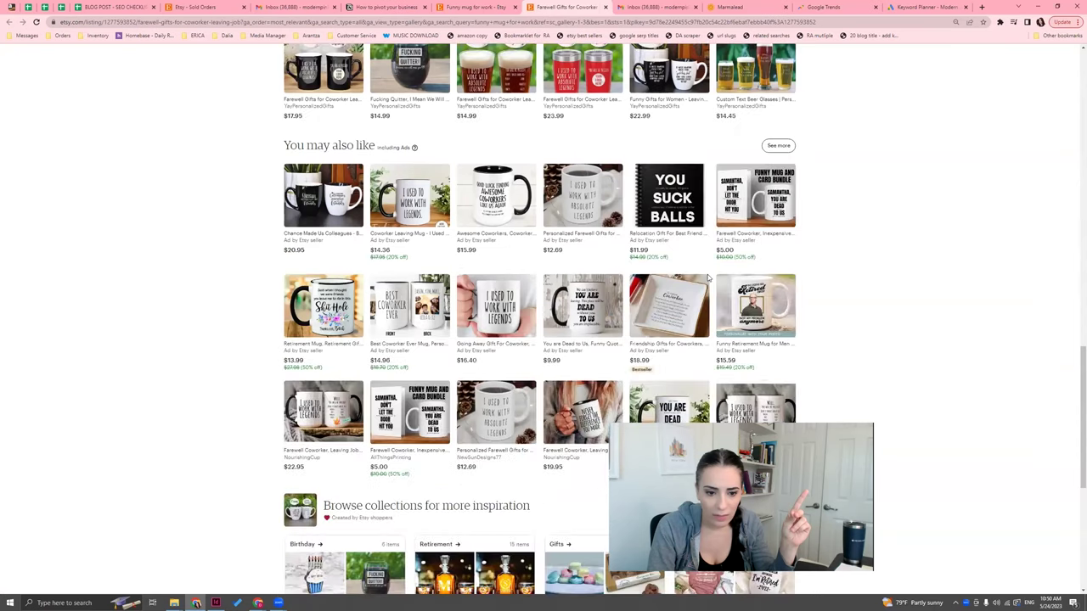
pyautogui.scroll(-3, 582, 339)
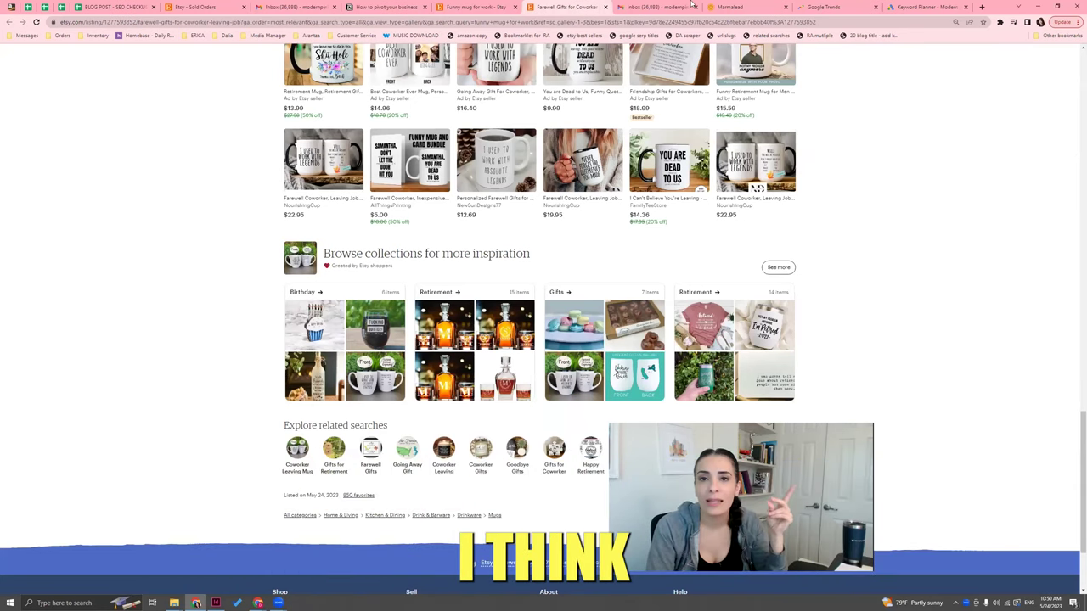
# Step: Examine Marmalead's sample listings and popular tags for "funny mug for work", rechecking the farewell mug listing on Etsy in between
pyautogui.click(734, 6)
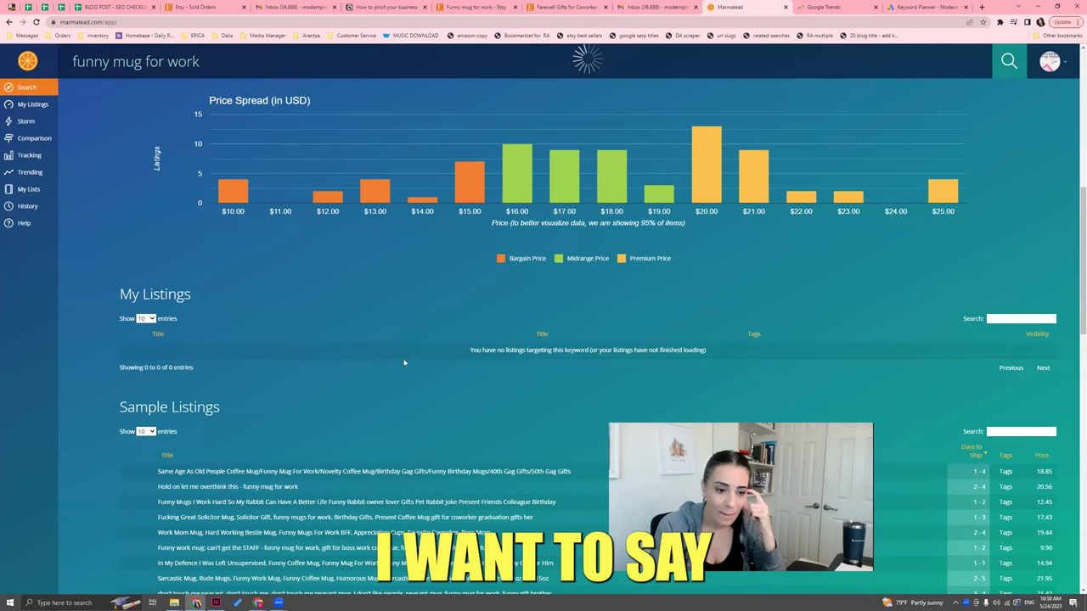
pyautogui.scroll(-3, 414, 378)
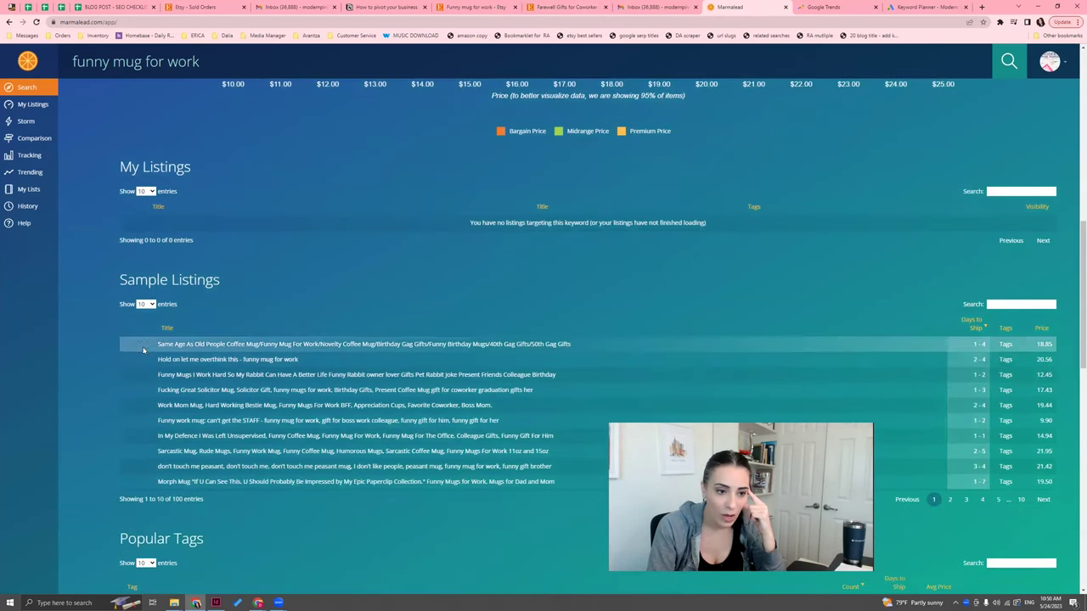
pyautogui.click(586, 6)
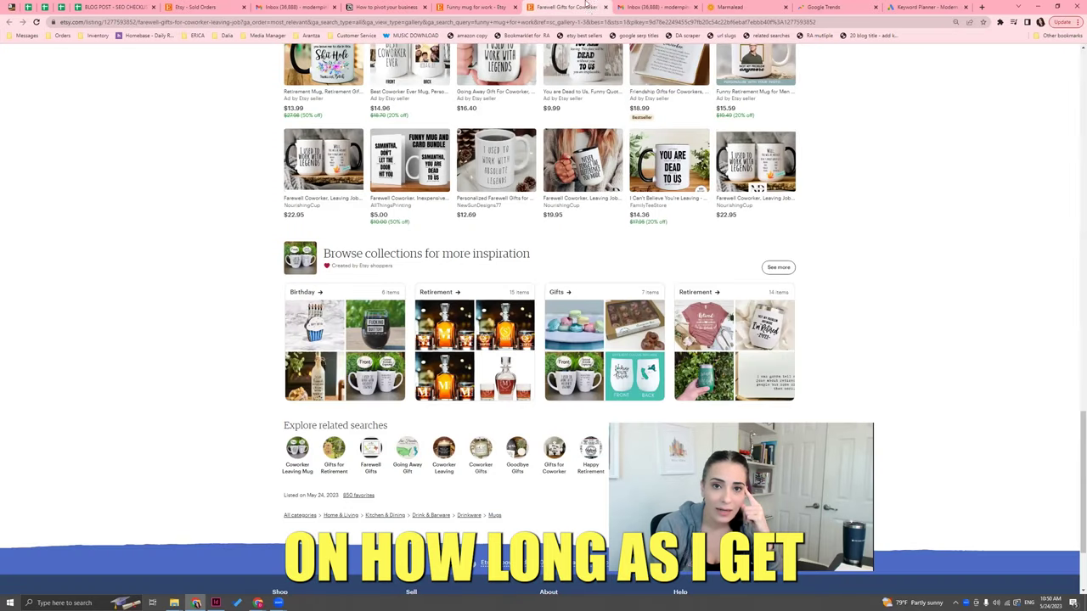
pyautogui.scroll(4, 464, 153)
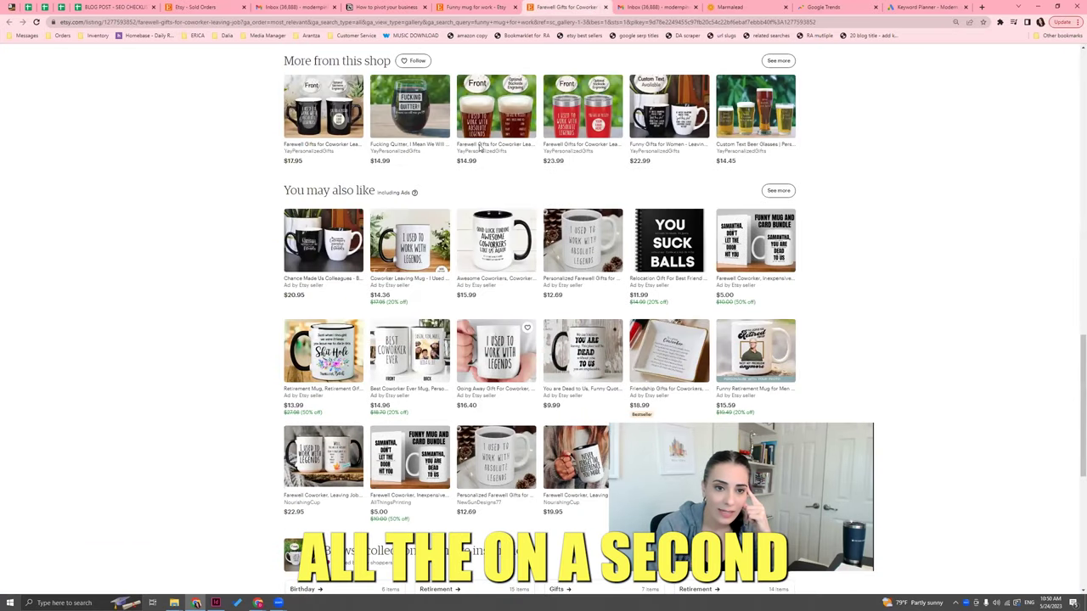
pyautogui.scroll(10, 479, 139)
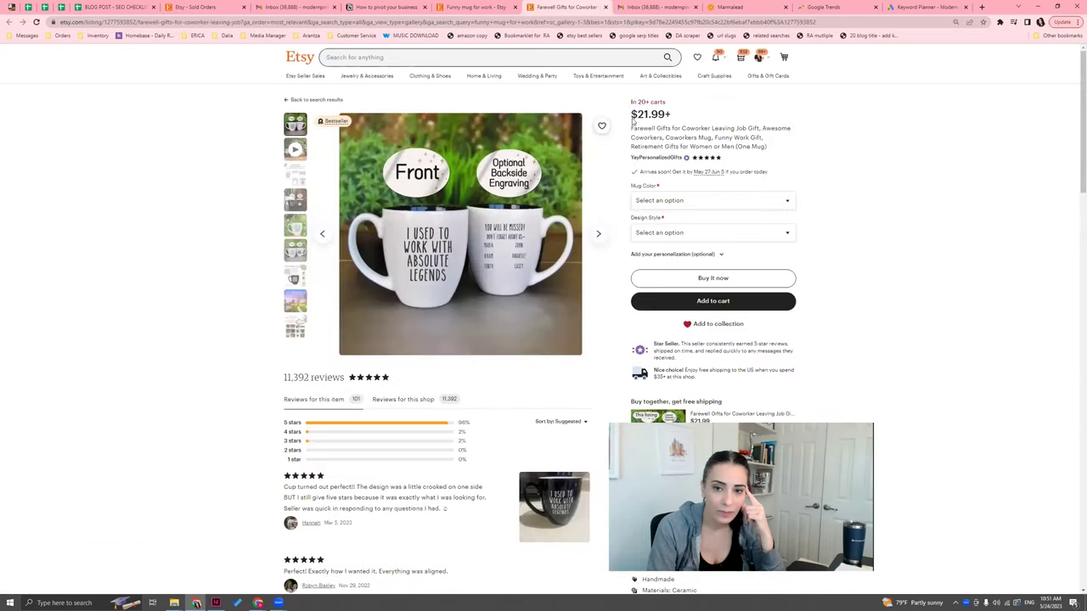
pyautogui.click(728, 7)
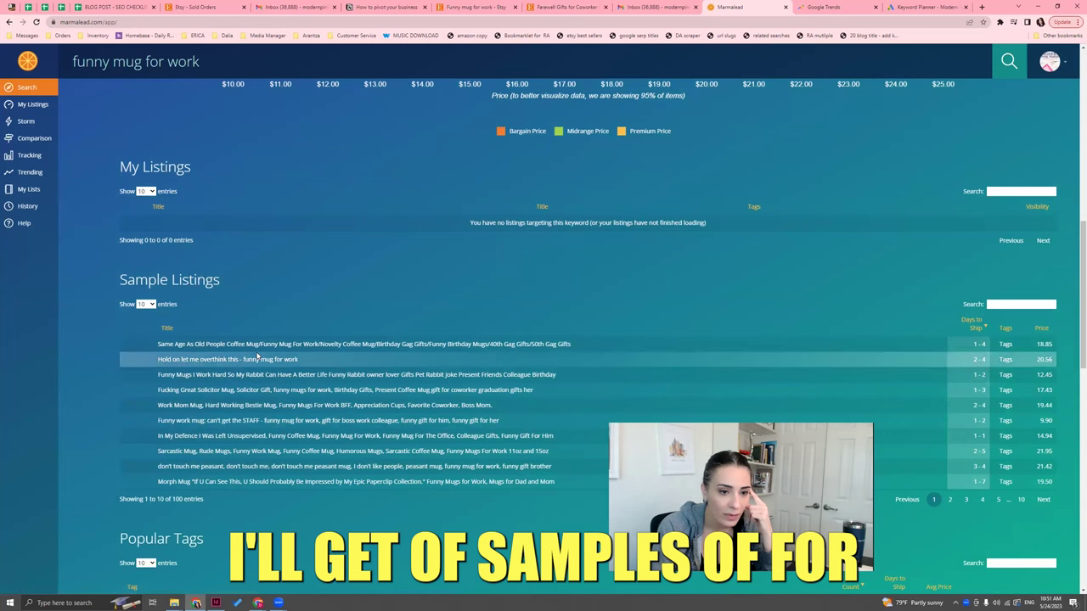
pyautogui.scroll(-4, 257, 357)
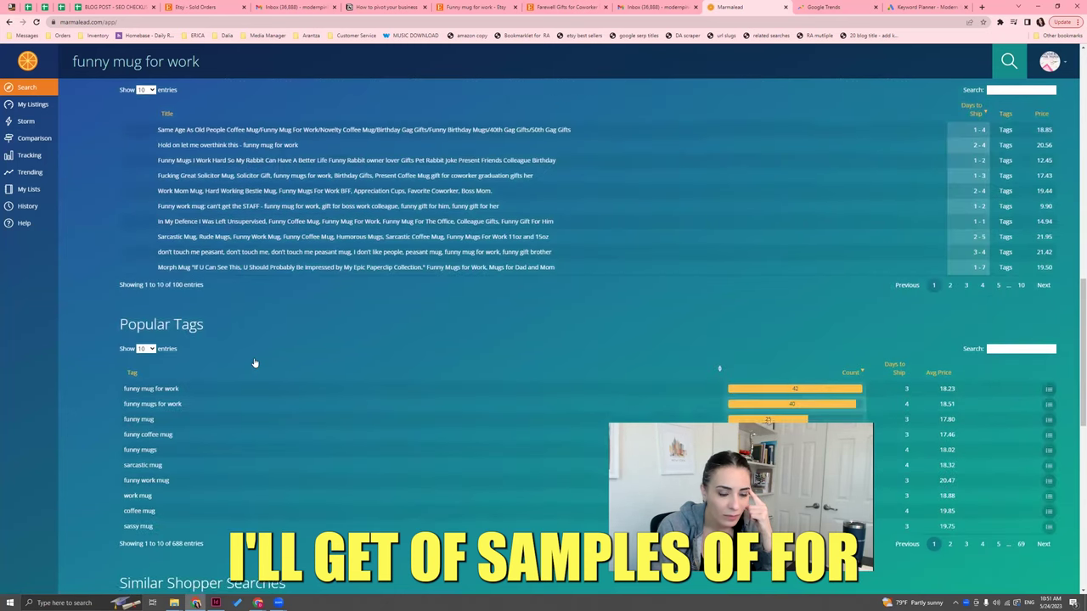
# Step: Examine Marmalead's similar shopper searches for "funny mug for work" and recheck the reviews of the farewell coworker mug listing on Etsy
pyautogui.scroll(-5, 257, 363)
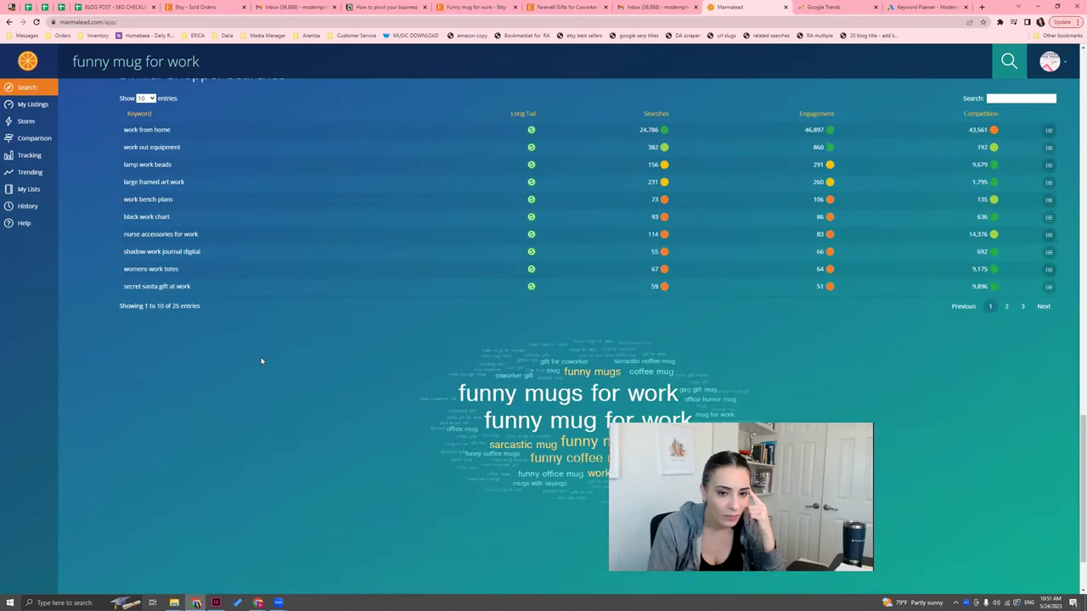
pyautogui.scroll(9, 288, 336)
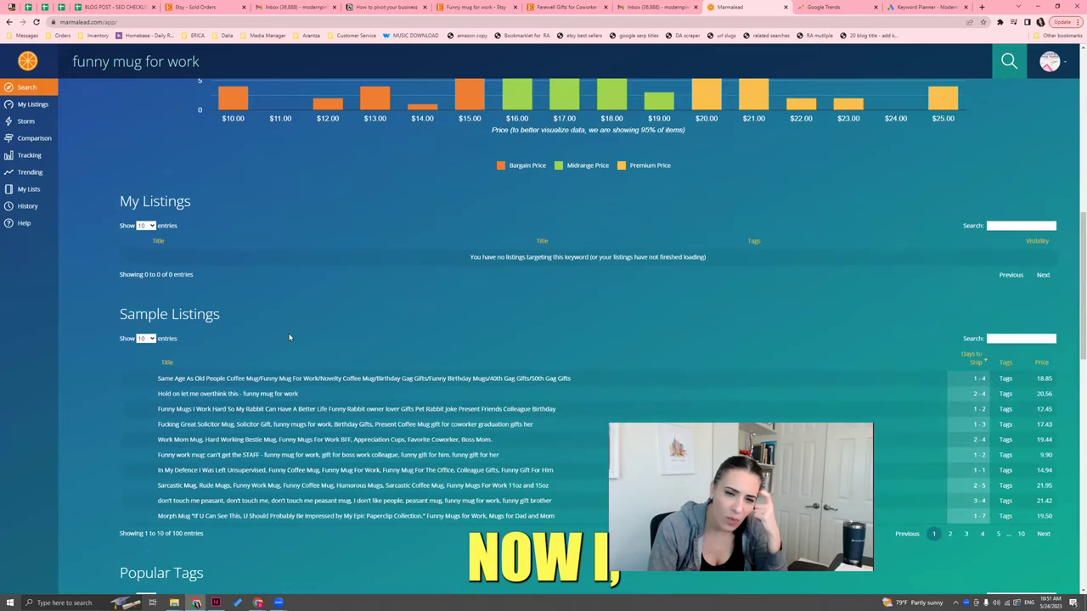
pyautogui.click(557, 7)
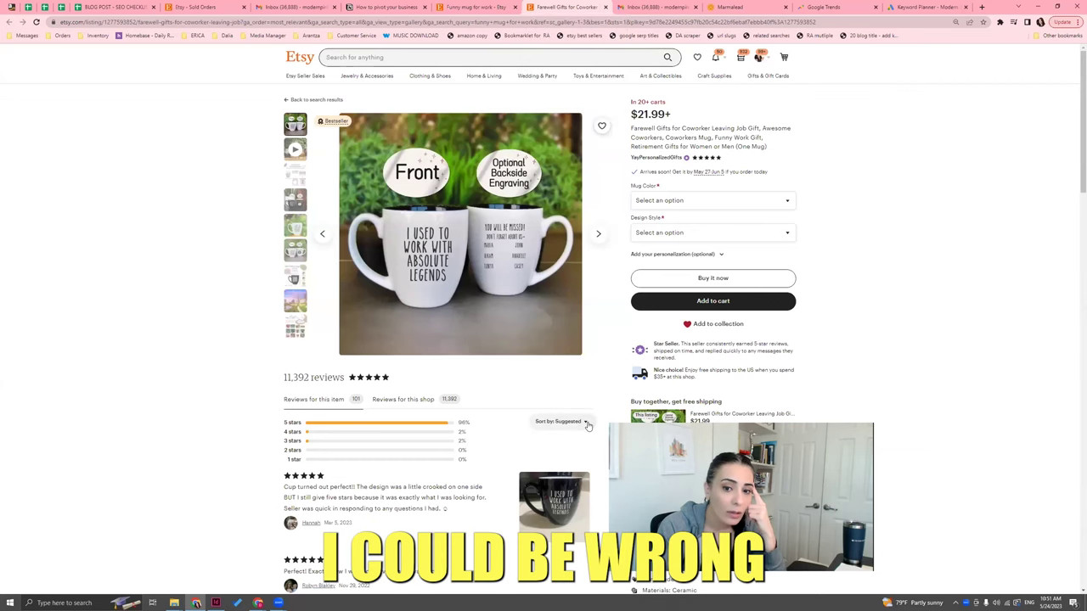
pyautogui.scroll(-4, 588, 421)
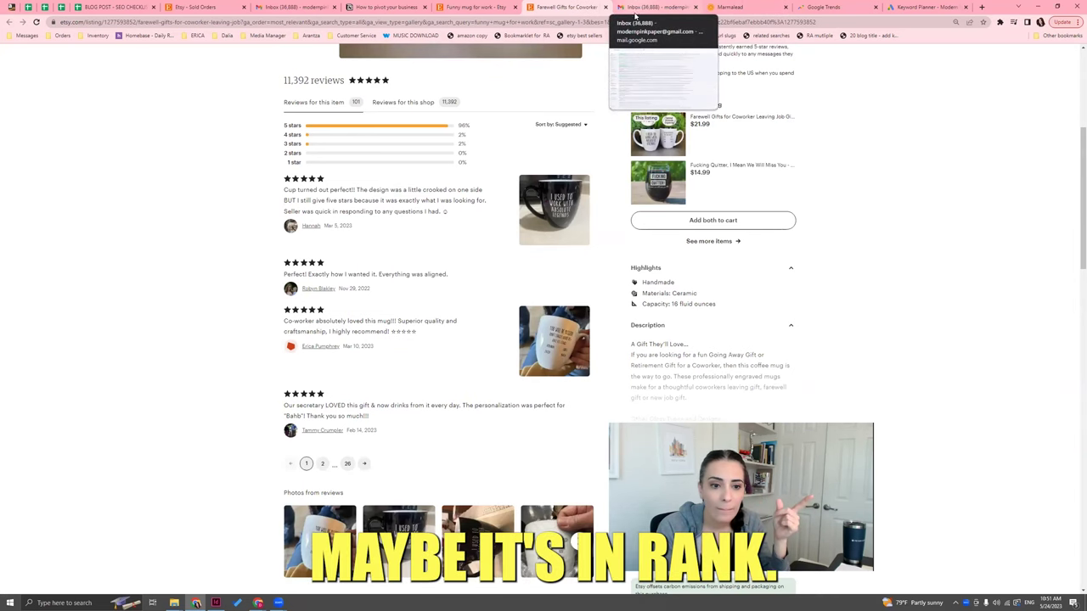
pyautogui.scroll(-1, 351, 191)
pyautogui.scroll(2, 351, 190)
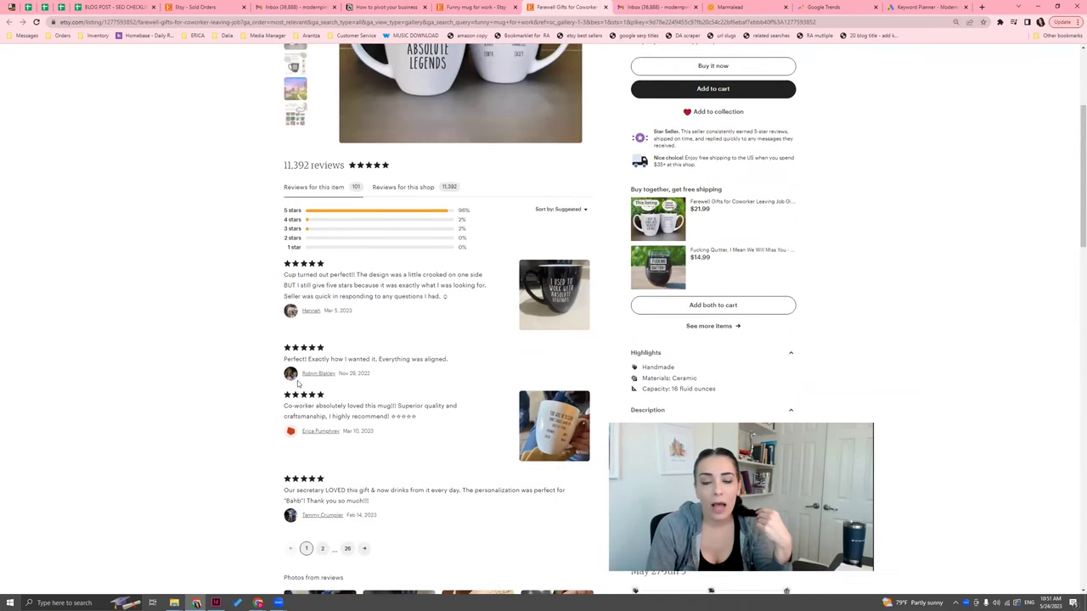
pyautogui.scroll(3, 297, 384)
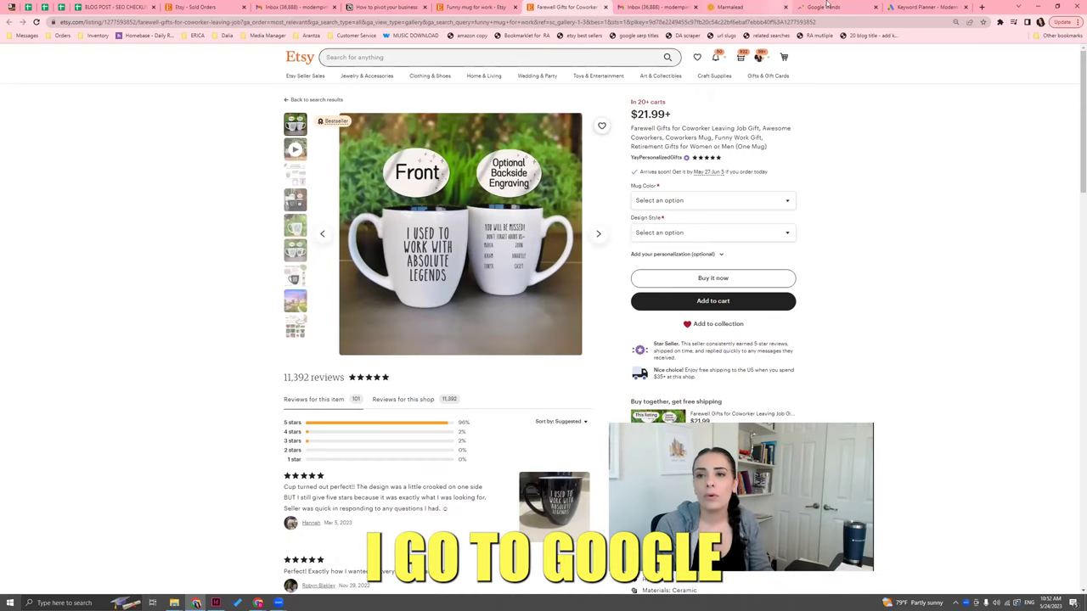
# Step: Switch to Google Trends, explore the search term "mugs" and set the time range to the past 30 days
pyautogui.click(825, 7)
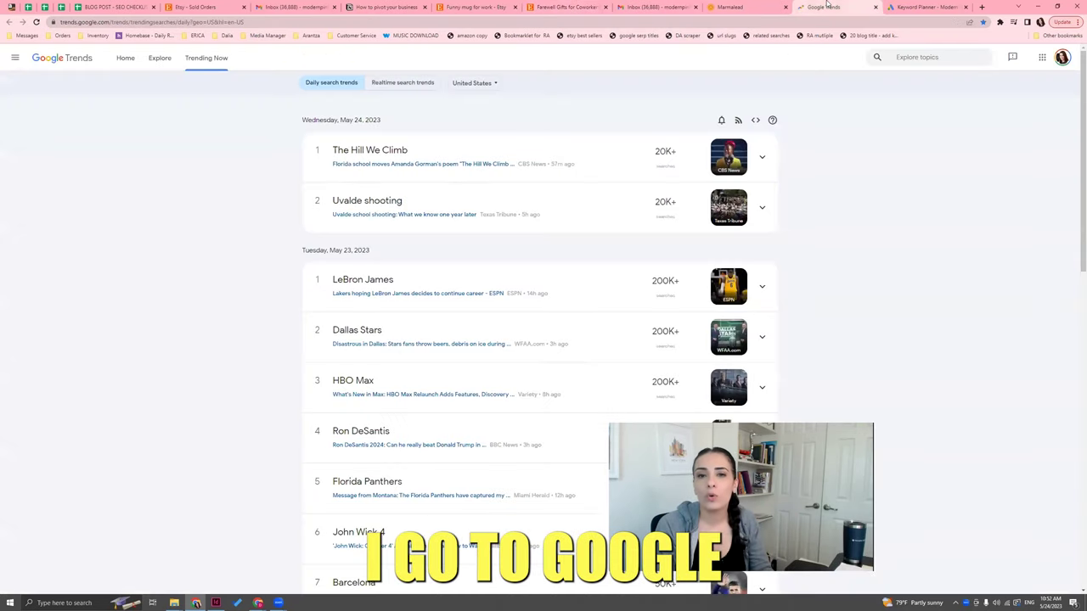
pyautogui.click(53, 60)
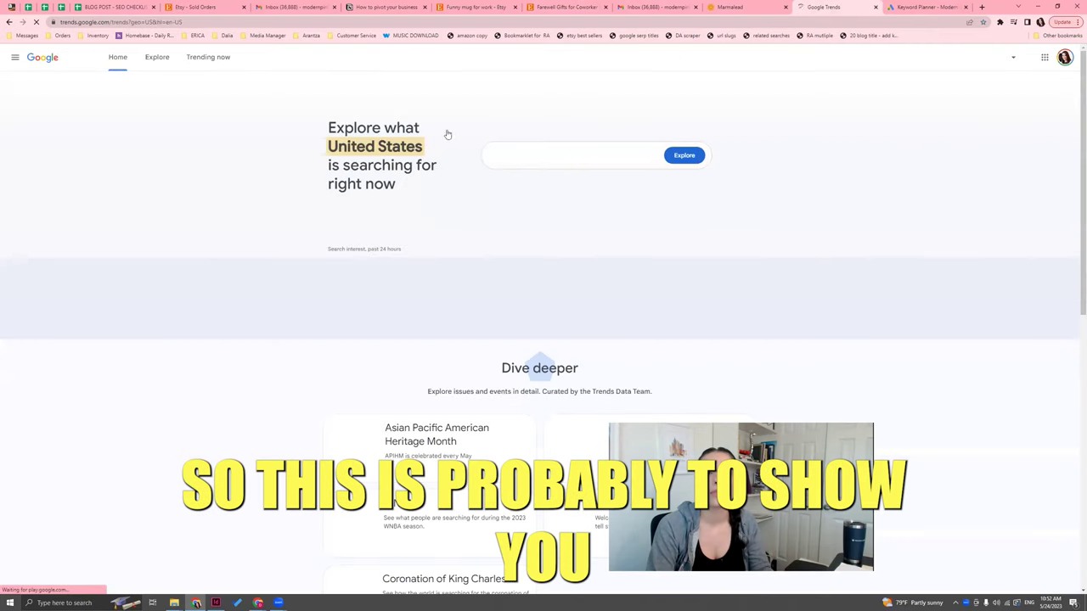
pyautogui.click(533, 149)
pyautogui.write('mugs')
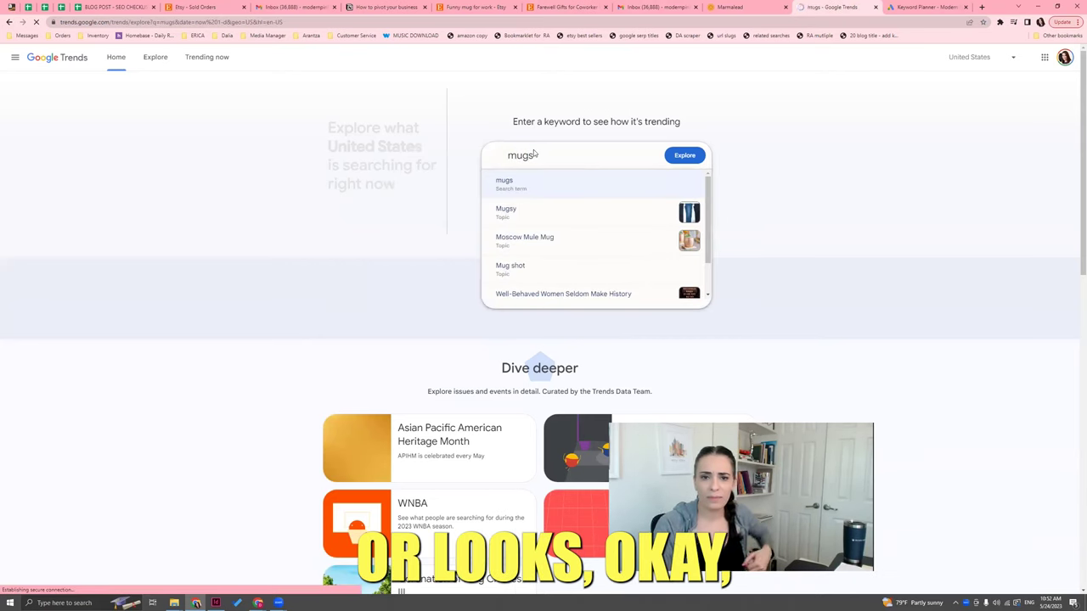
pyautogui.click(686, 155)
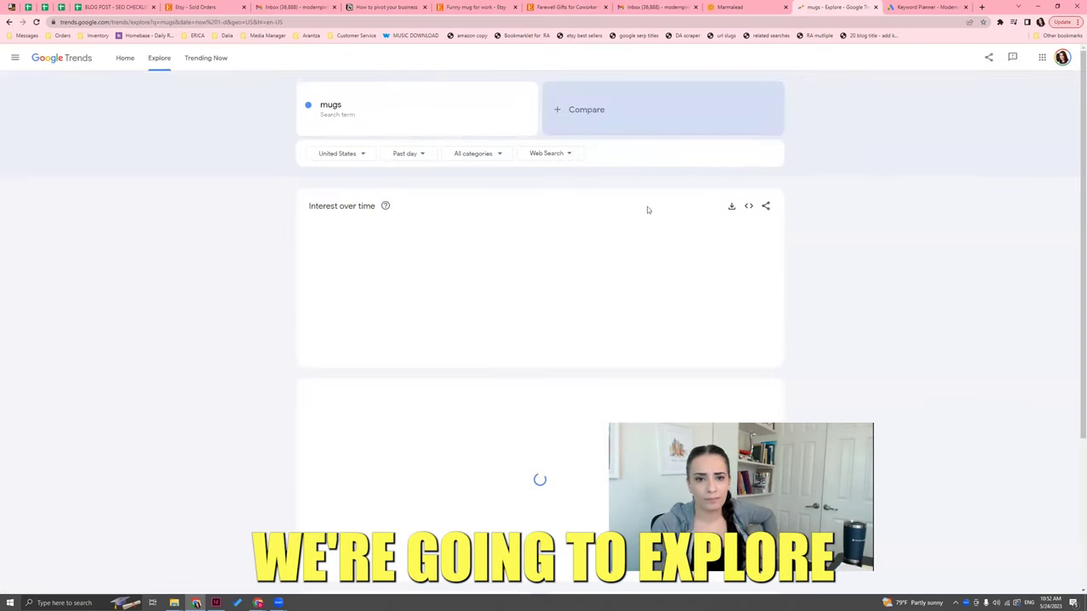
pyautogui.click(412, 156)
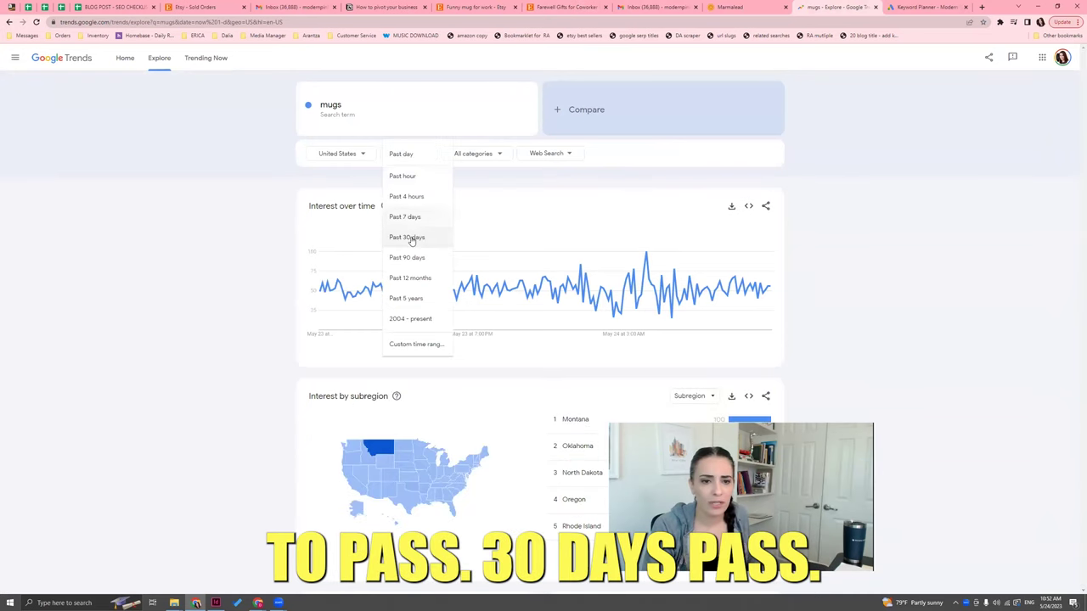
pyautogui.click(412, 235)
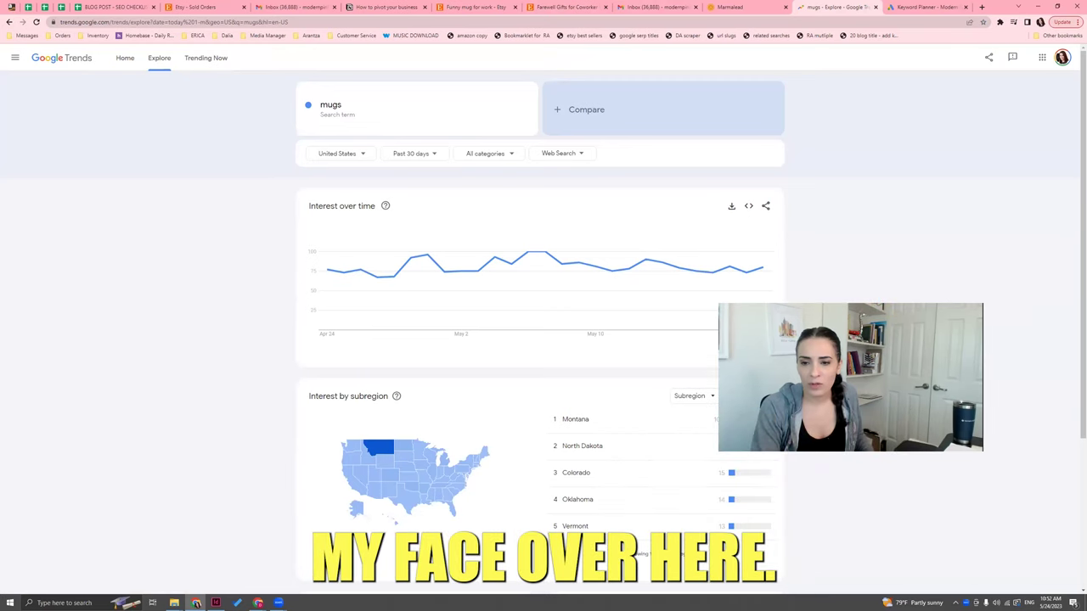
# Step: Examine the subregion interest and related topics for "mugs", paging through the rising related queries
pyautogui.scroll(-3, 661, 382)
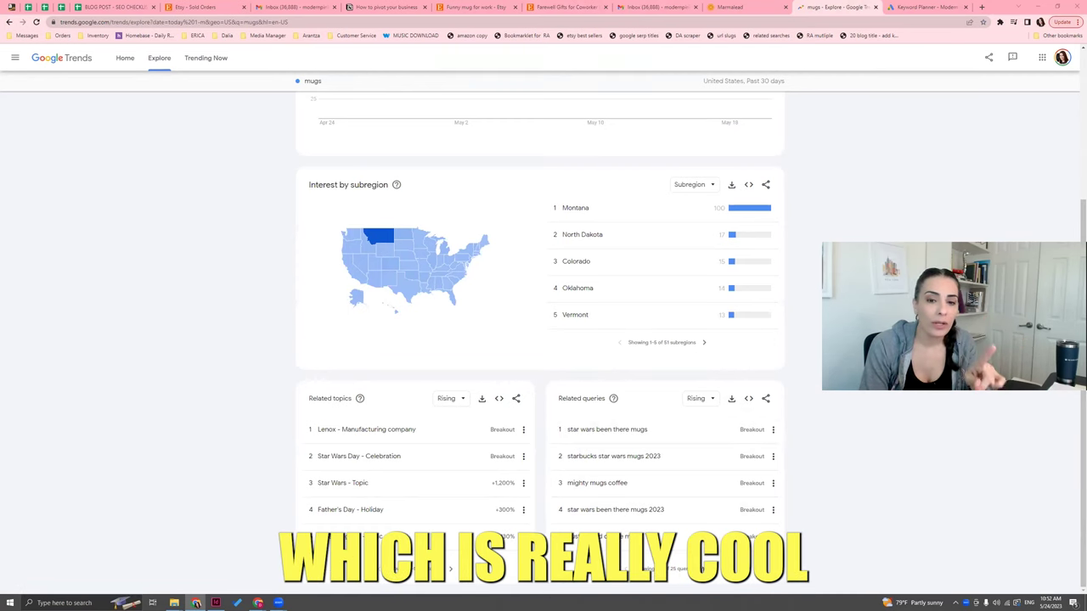
pyautogui.scroll(3, 489, 398)
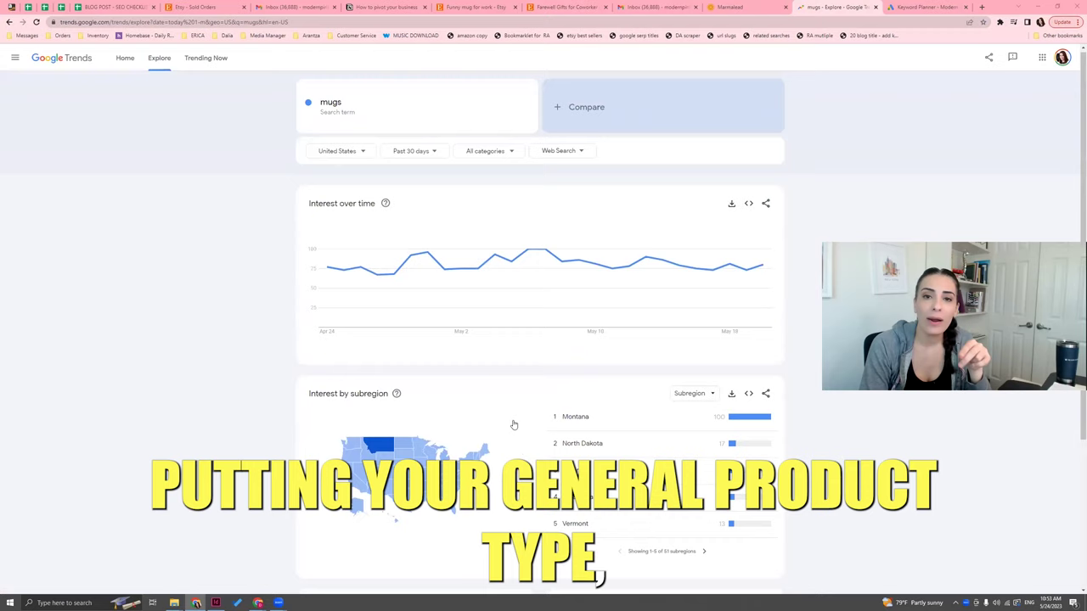
pyautogui.scroll(-3, 512, 427)
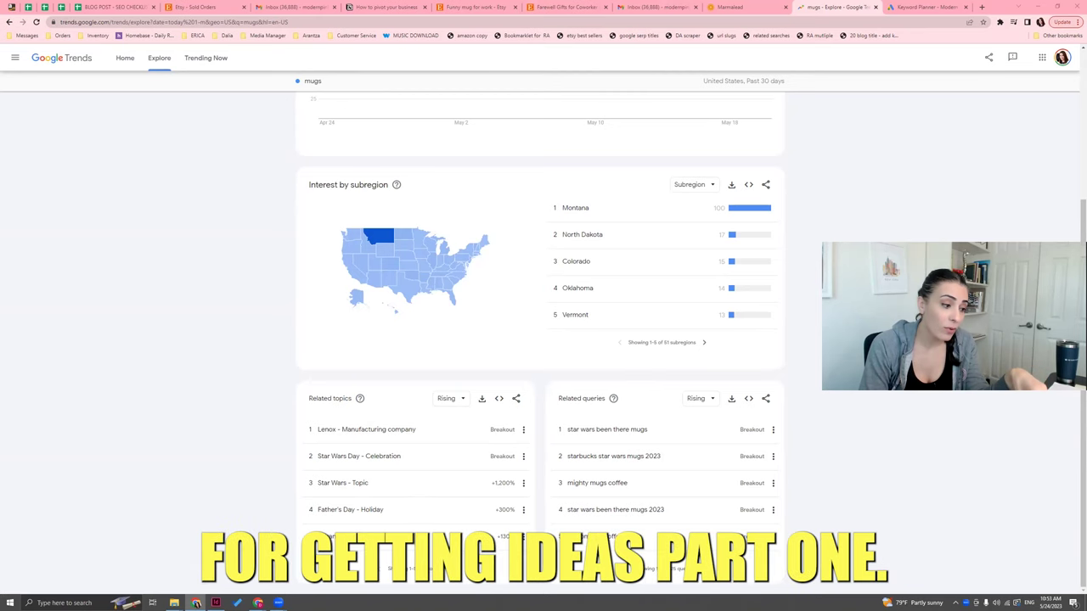
pyautogui.click(710, 569)
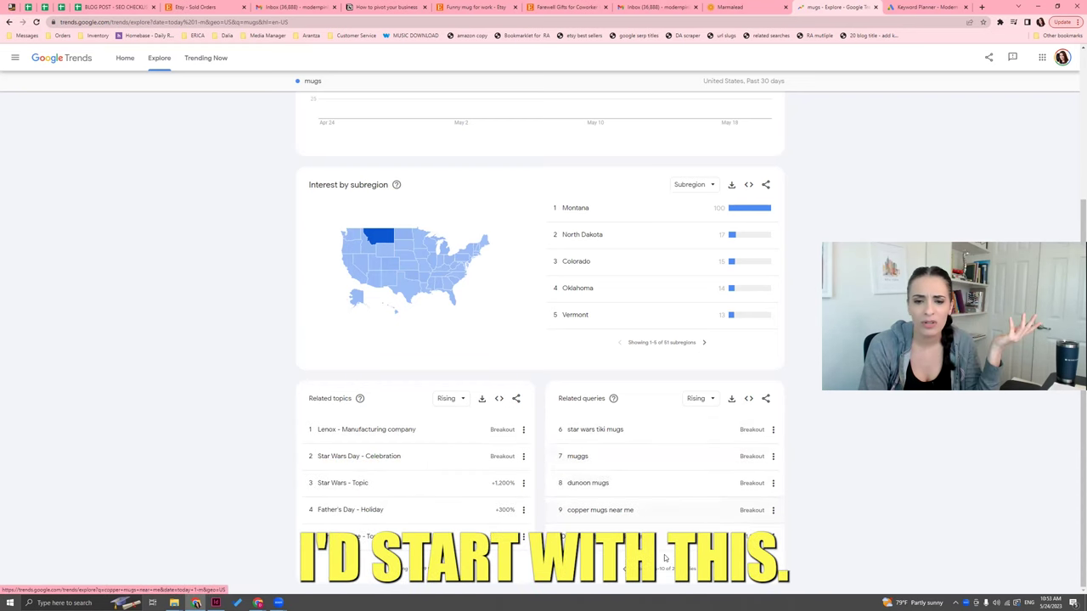
pyautogui.click(704, 570)
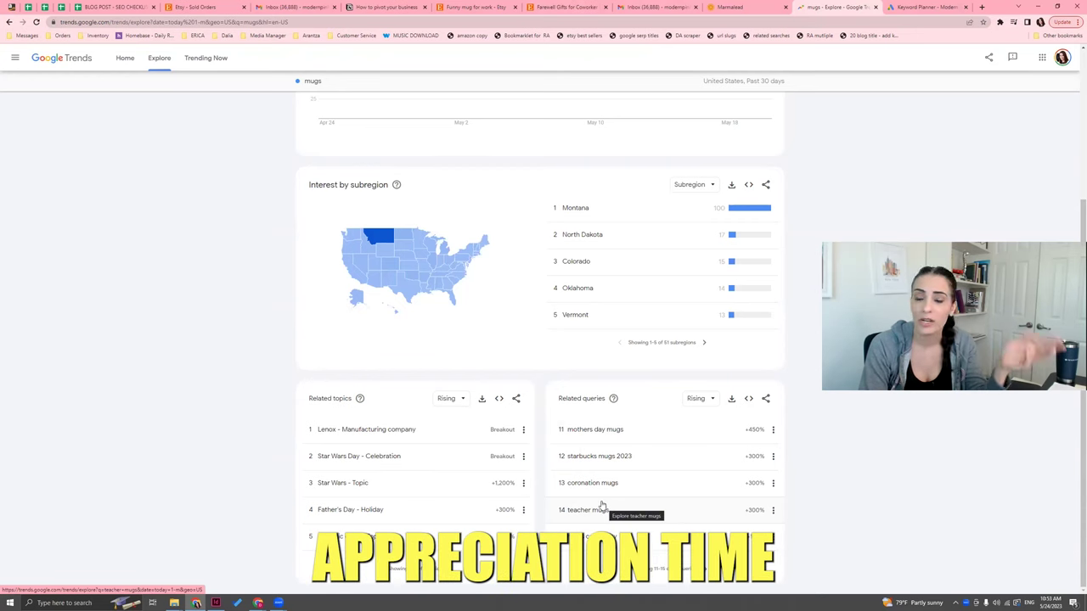
pyautogui.scroll(3, 559, 457)
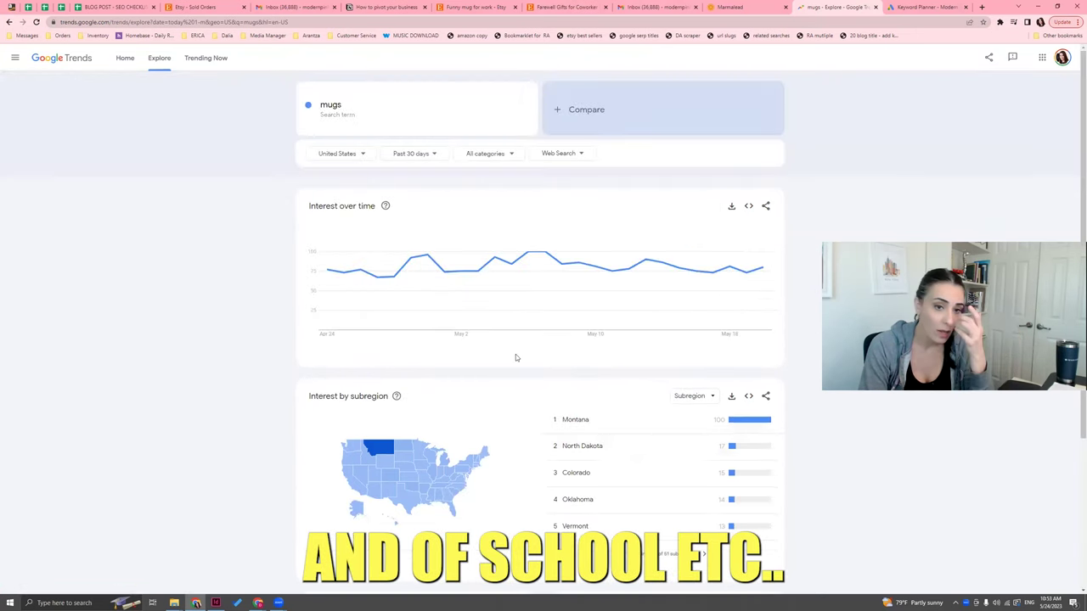
# Step: Change the explored term to "funny mugs" and examine its subregion interest and related topics and queries
pyautogui.click(359, 108)
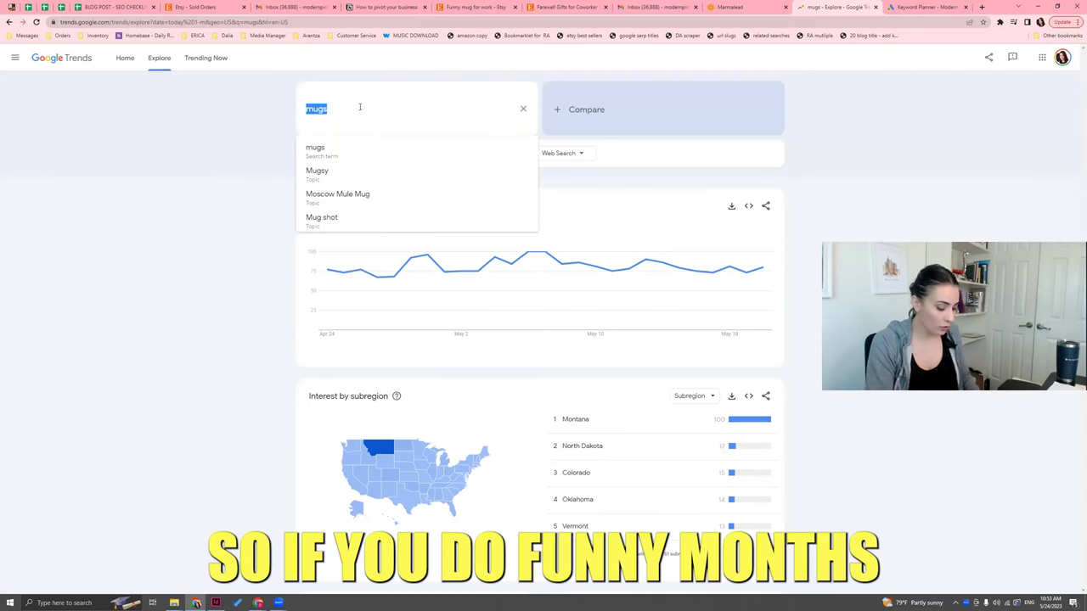
pyautogui.write('funny mugs')
pyautogui.press('Return')
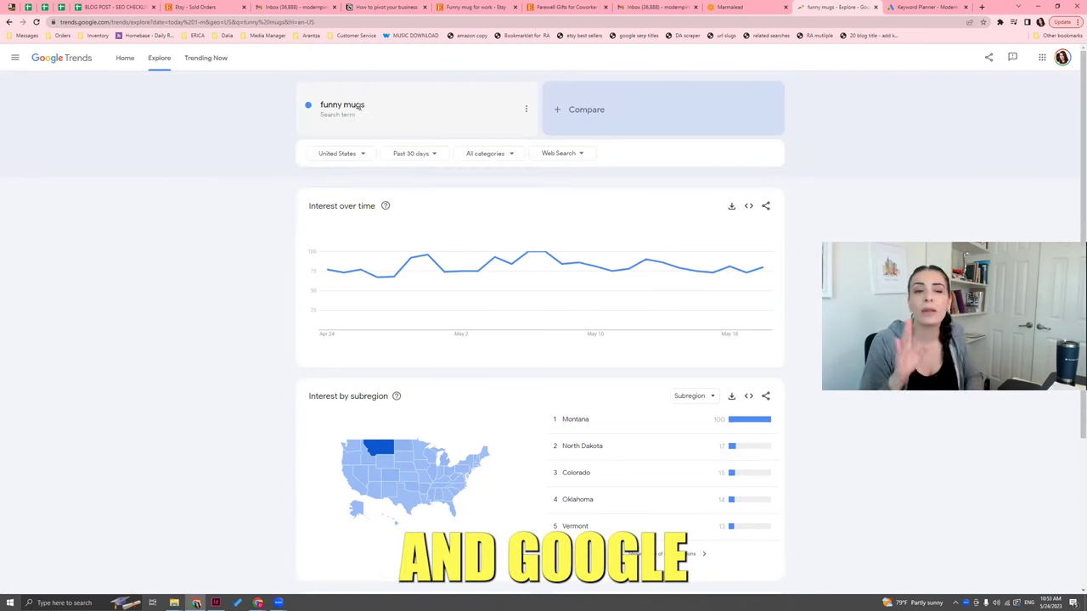
pyautogui.scroll(-3, 781, 252)
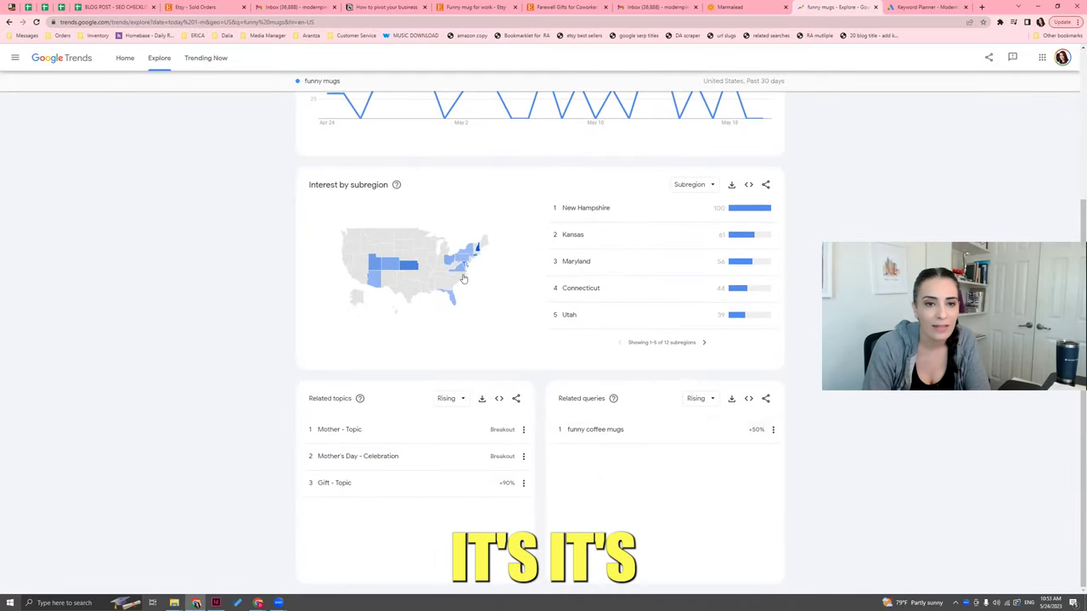
pyautogui.scroll(3, 589, 489)
# Step: Clear the "funny mugs" term and reload the Explore page without any search term
pyautogui.click(385, 109)
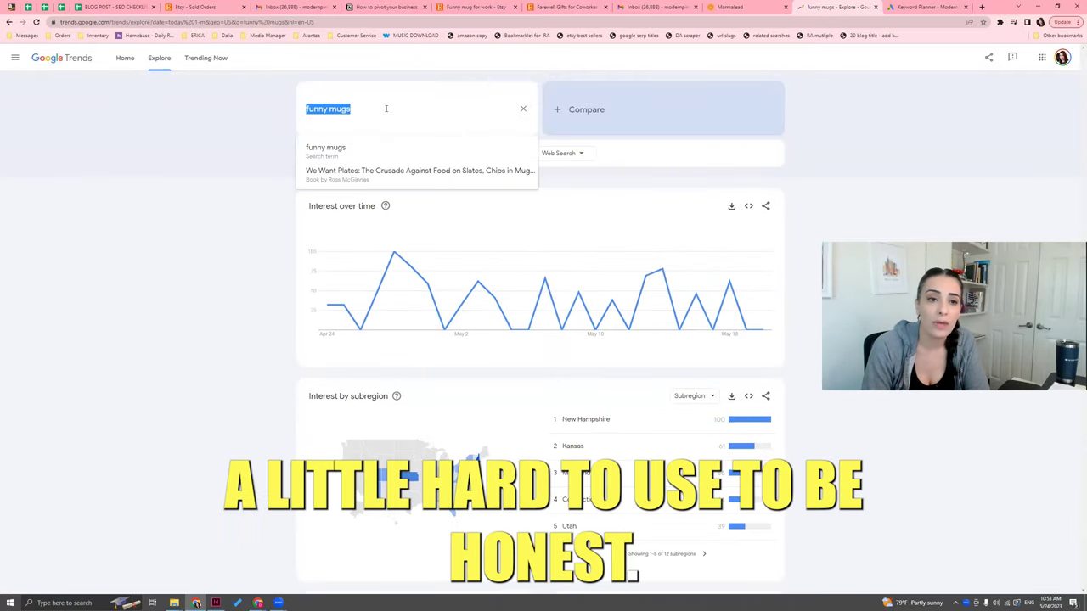
pyautogui.press('BackSpace')
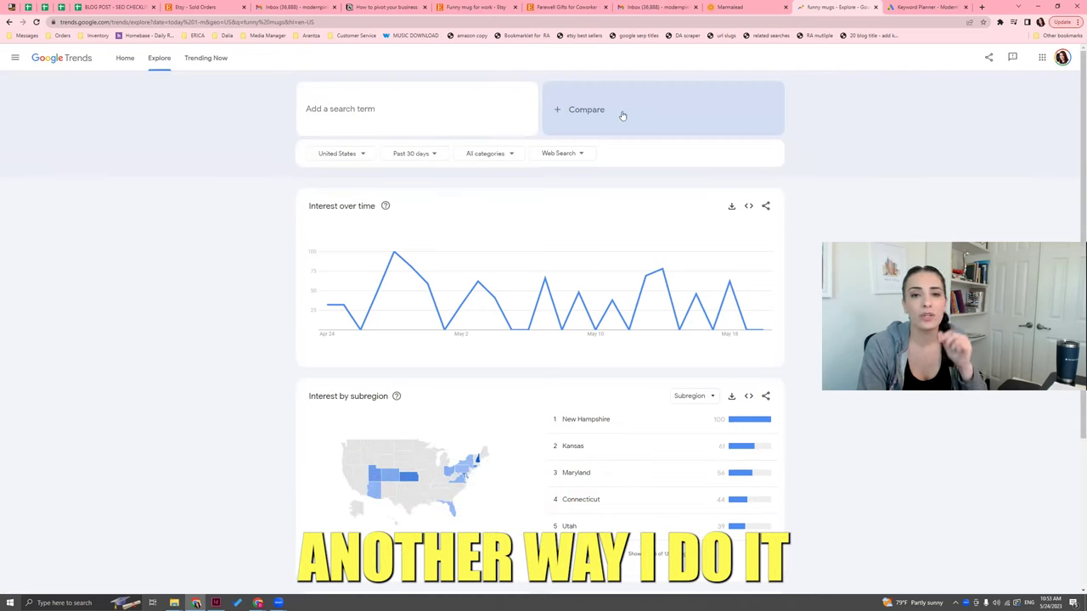
pyautogui.click(363, 104)
pyautogui.press('BackSpace')
pyautogui.press('Escape')
pyautogui.click(159, 58)
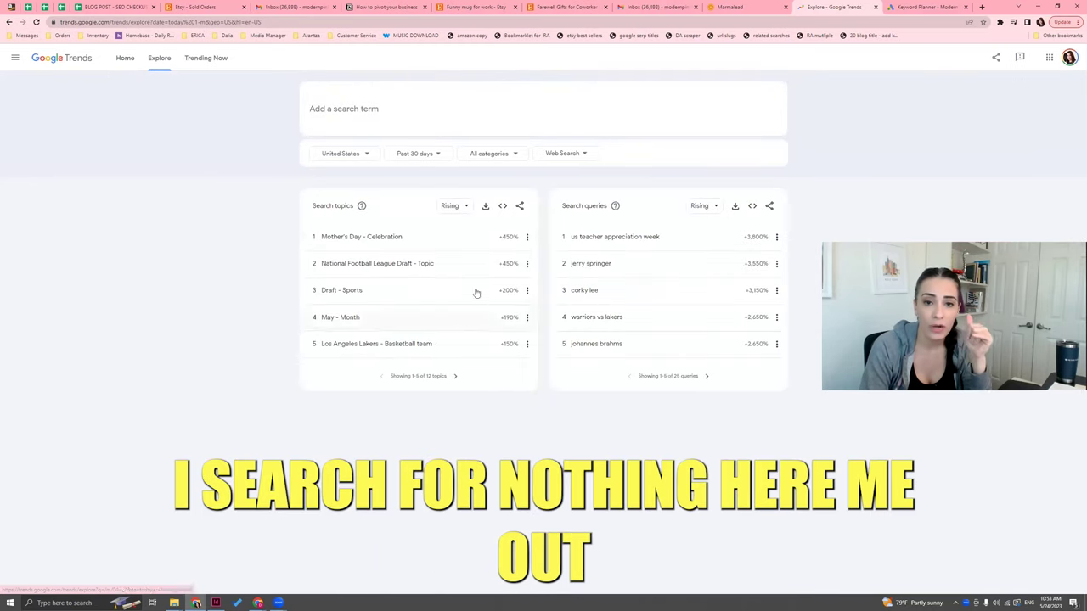
# Step: Check the available time ranges and categories, and page through the general rising search queries for the past 30 days
pyautogui.click(425, 155)
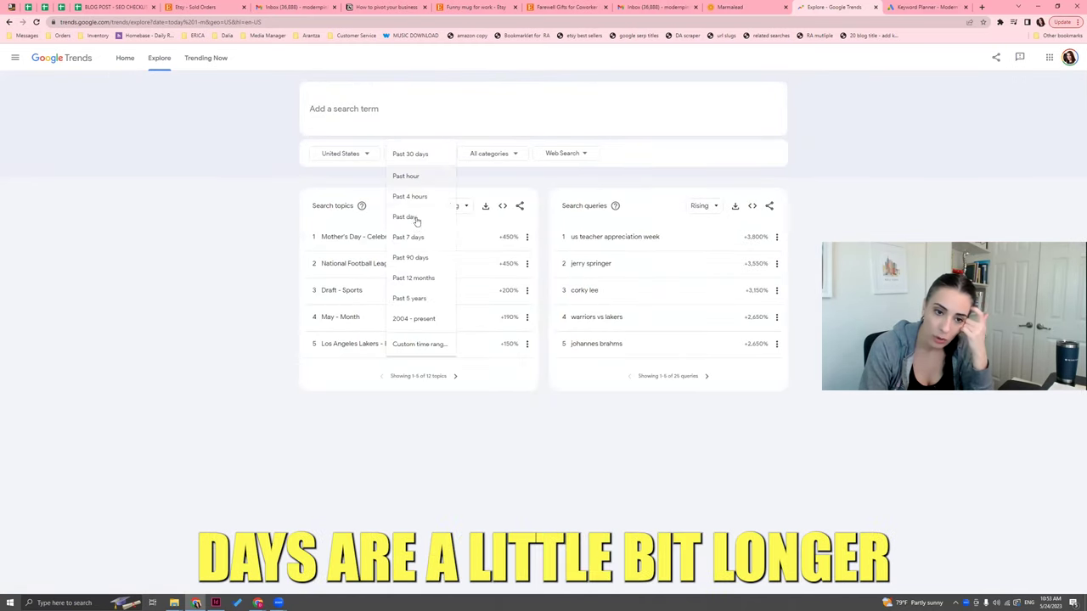
pyautogui.click(479, 154)
pyautogui.click(480, 153)
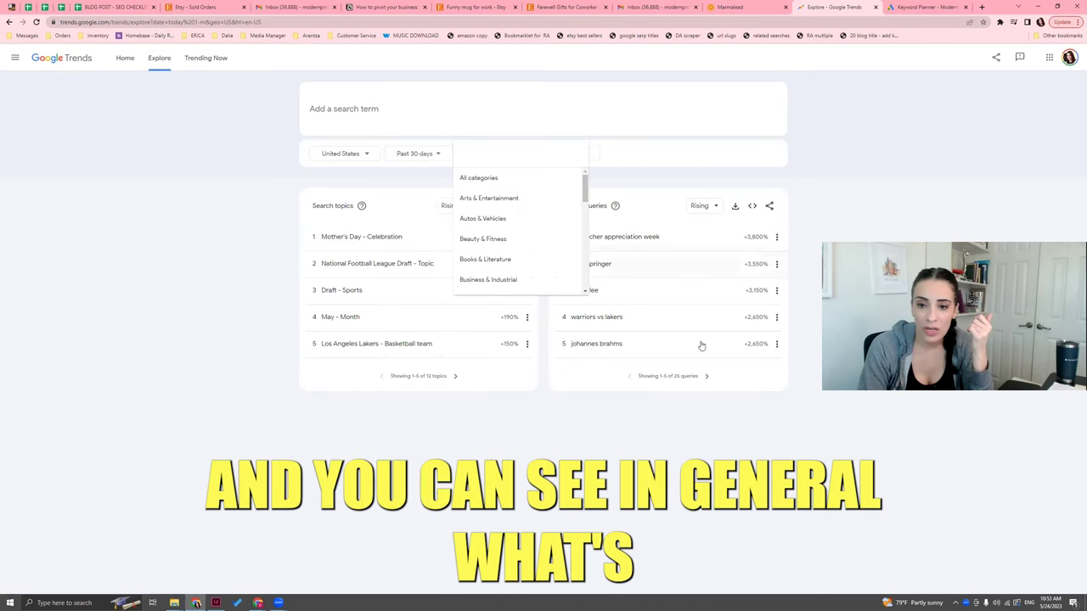
pyautogui.moveTo(595, 238); pyautogui.dragTo(818, 247)
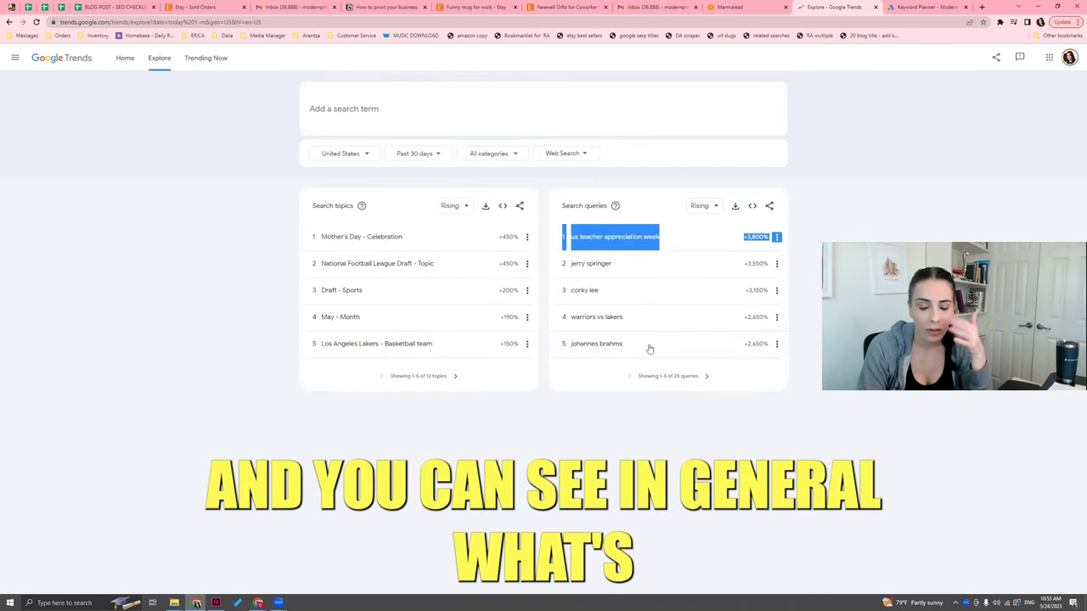
pyautogui.click(650, 482)
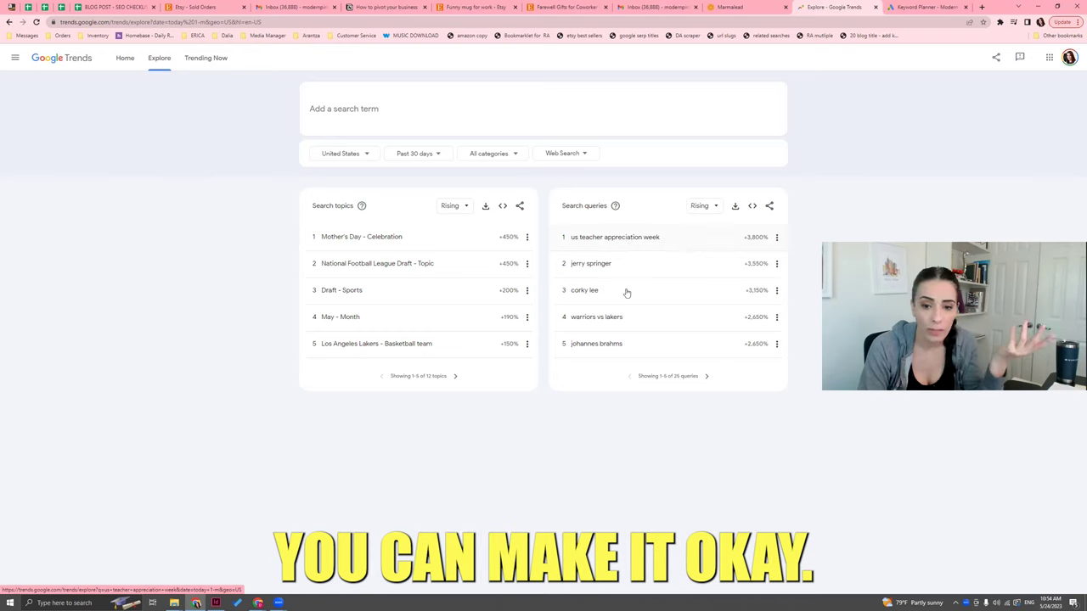
pyautogui.click(708, 377)
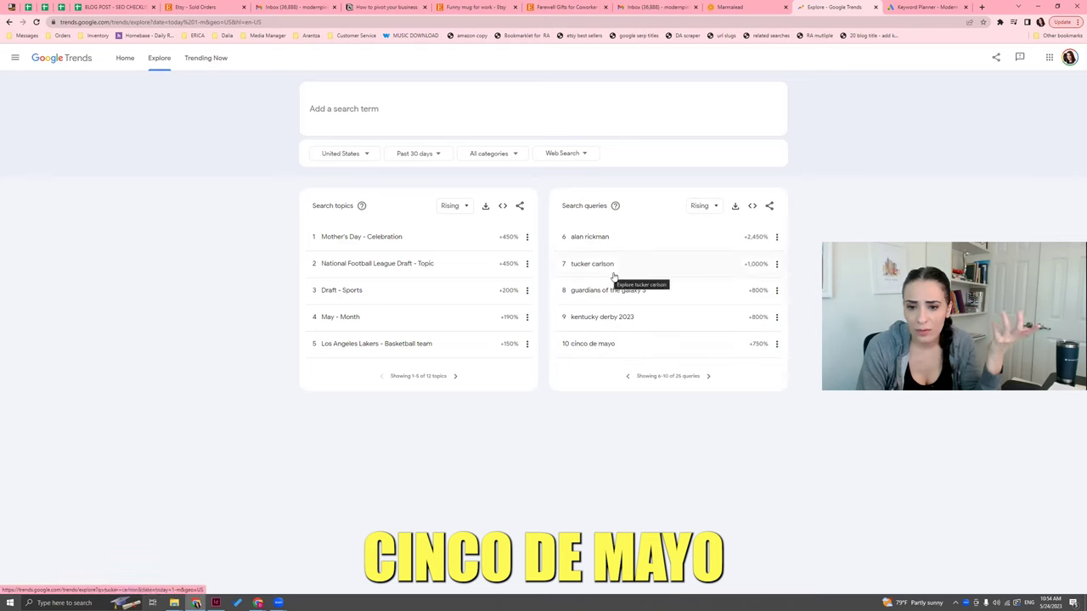
pyautogui.click(709, 377)
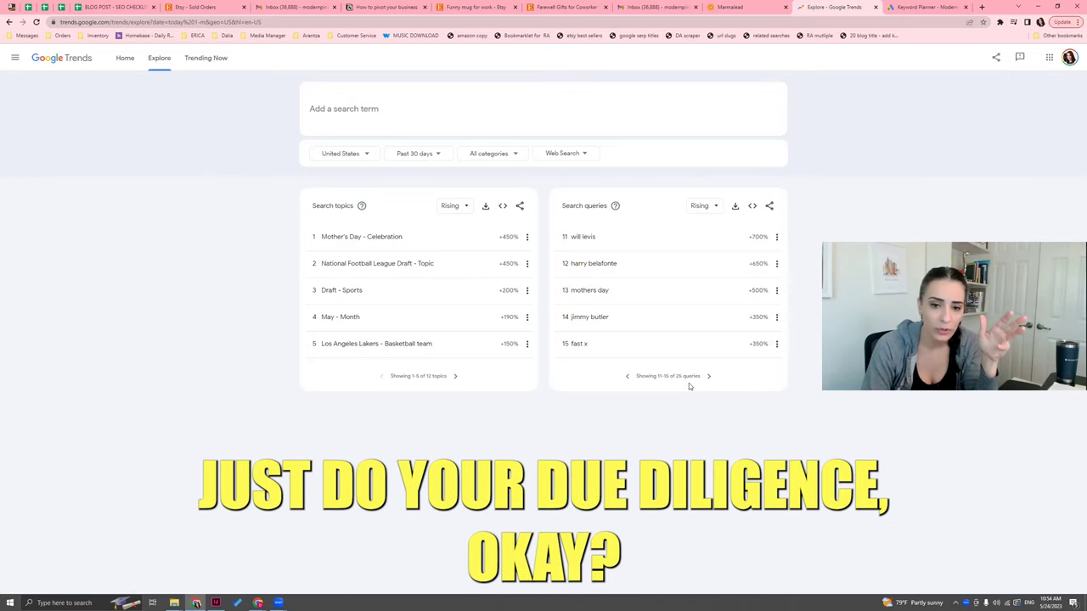
pyautogui.click(707, 377)
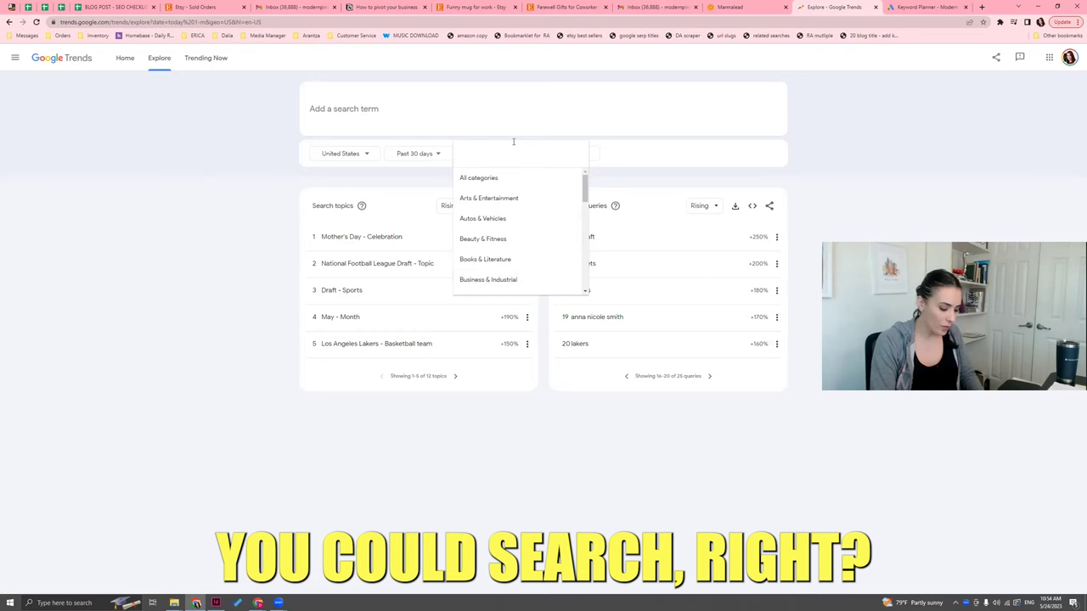
# Step: Filter the trends to the Office Supplies category and page through its rising search queries
pyautogui.write('offi')
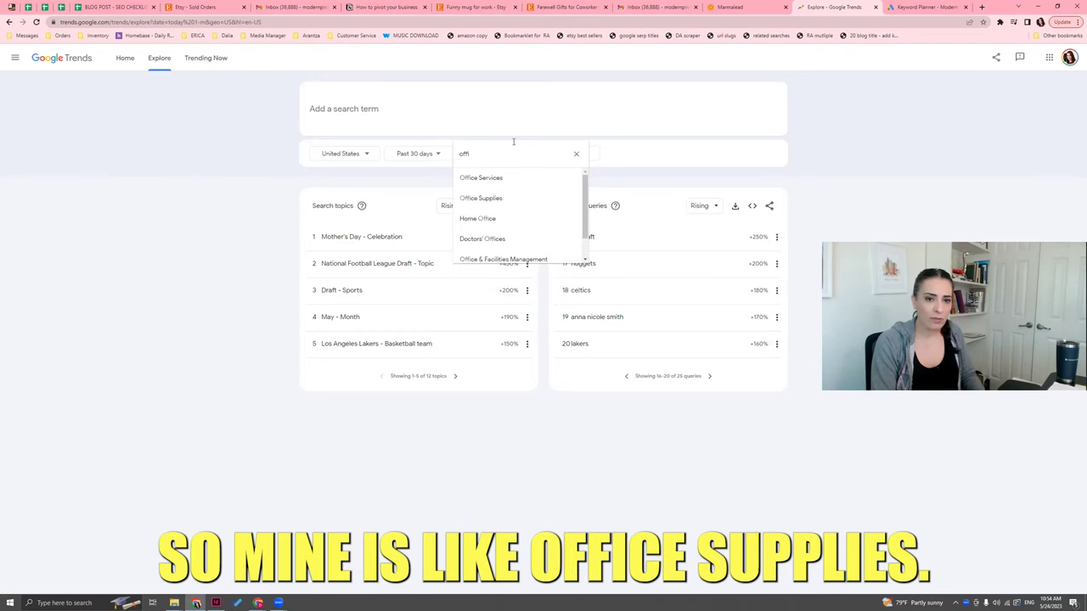
pyautogui.click(477, 199)
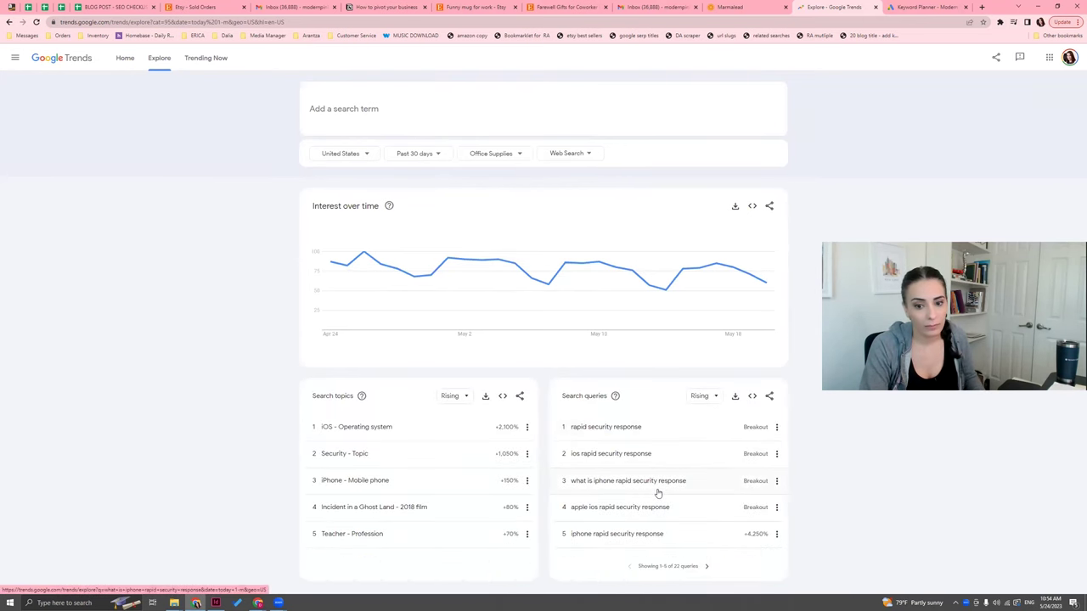
pyautogui.click(706, 566)
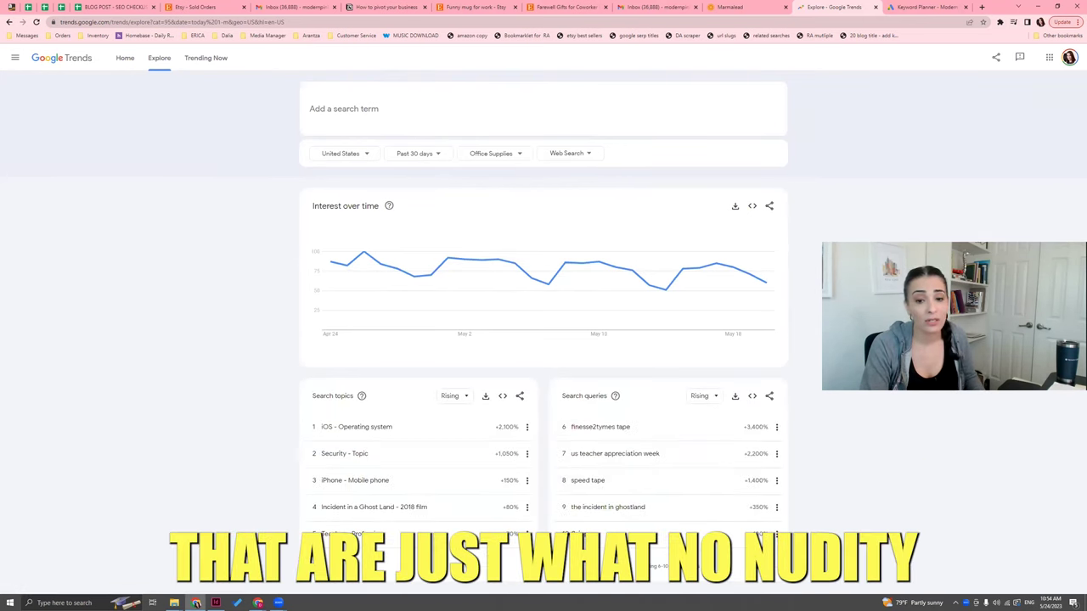
pyautogui.click(707, 566)
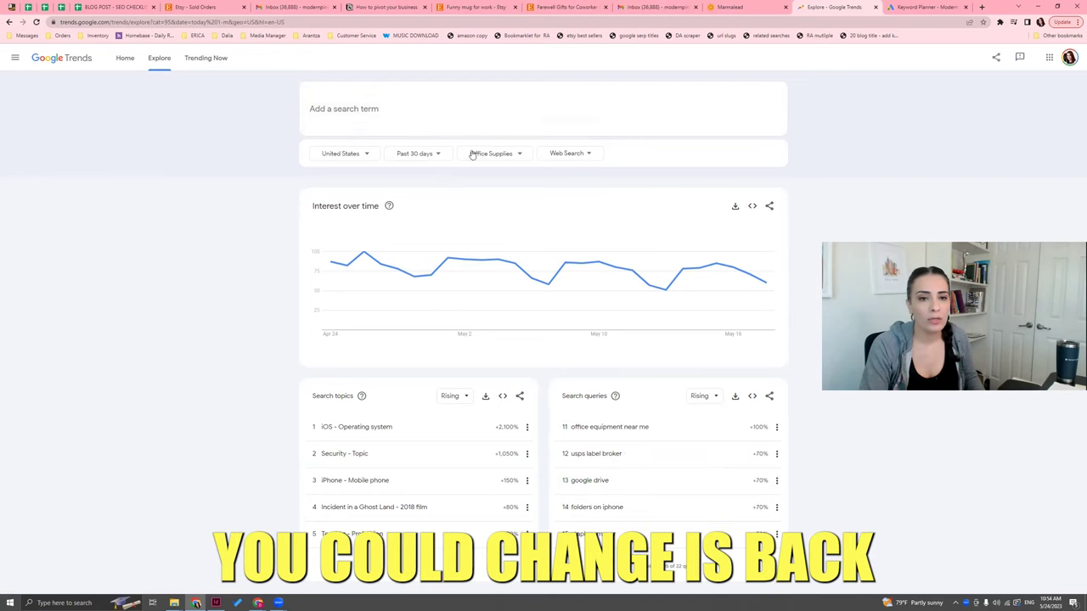
# Step: Reset the trends category filter to All categories
pyautogui.click(477, 178)
pyautogui.click(486, 163)
pyautogui.scroll(3, 486, 204)
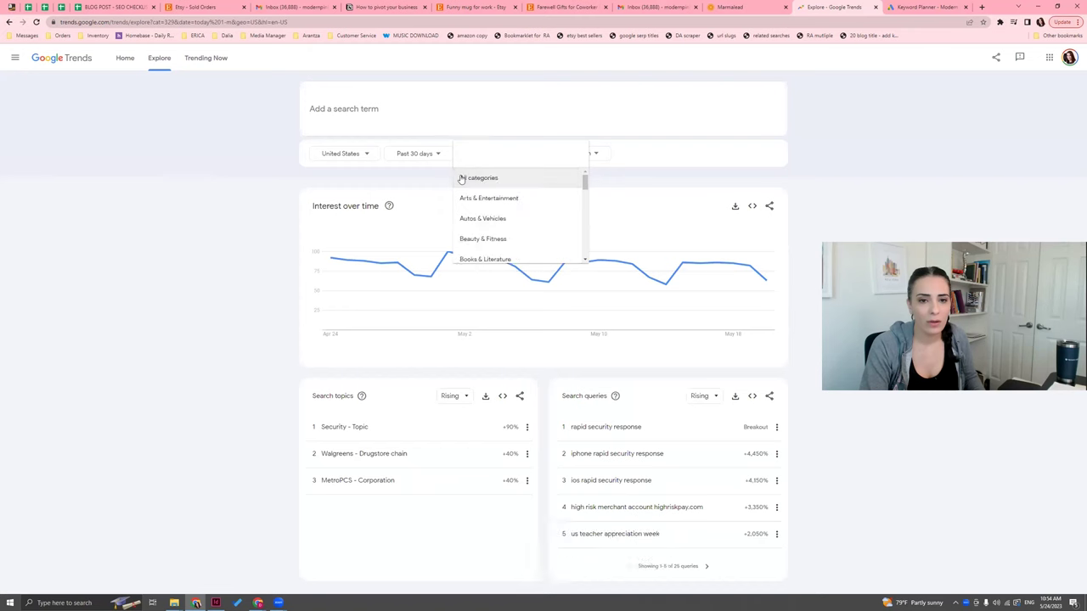
pyautogui.click(477, 179)
# Step: Explore the search term "stationery" and page through its rising related queries
pyautogui.click(412, 109)
pyautogui.write('stationery')
pyautogui.press('Return')
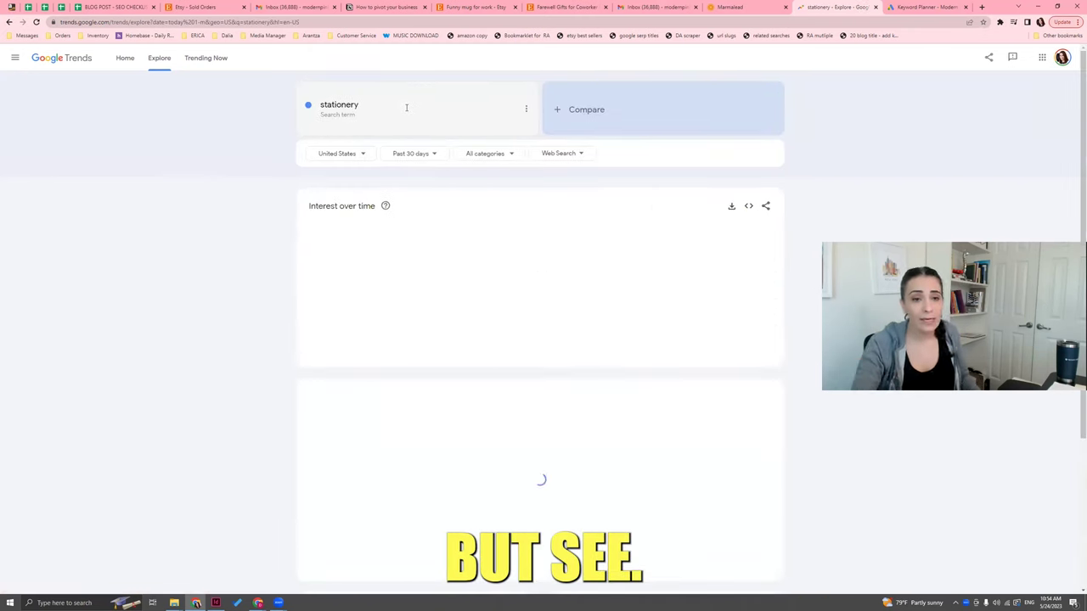
pyautogui.scroll(-3, 649, 386)
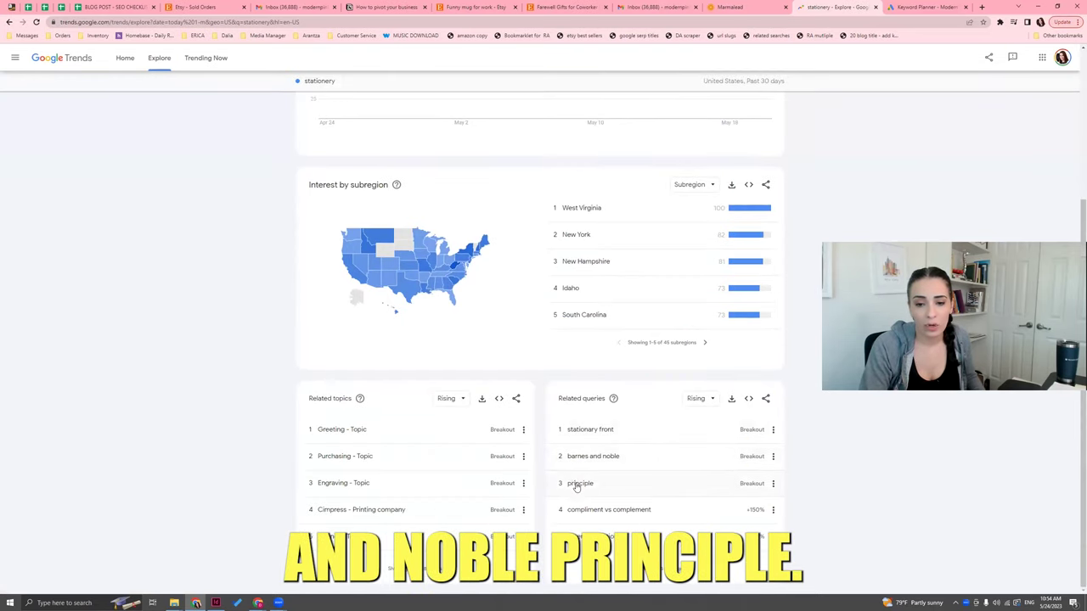
pyautogui.click(709, 568)
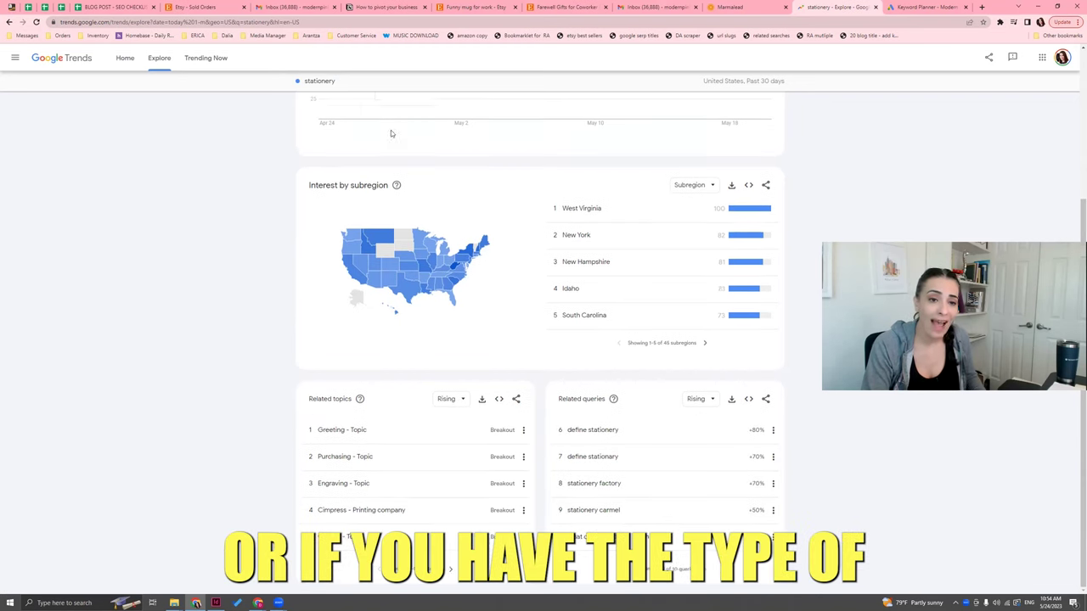
# Step: Change the explored term to "teacher mug" and examine its interest over time, subregions and related topics and queries
pyautogui.scroll(3, 373, 119)
pyautogui.click(360, 107)
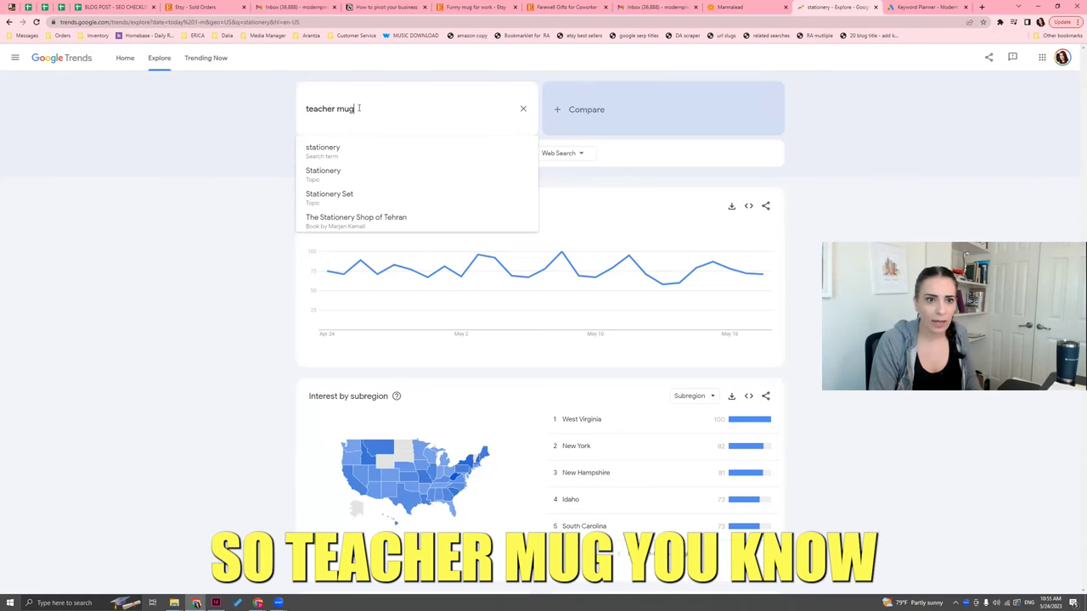
pyautogui.press('Return')
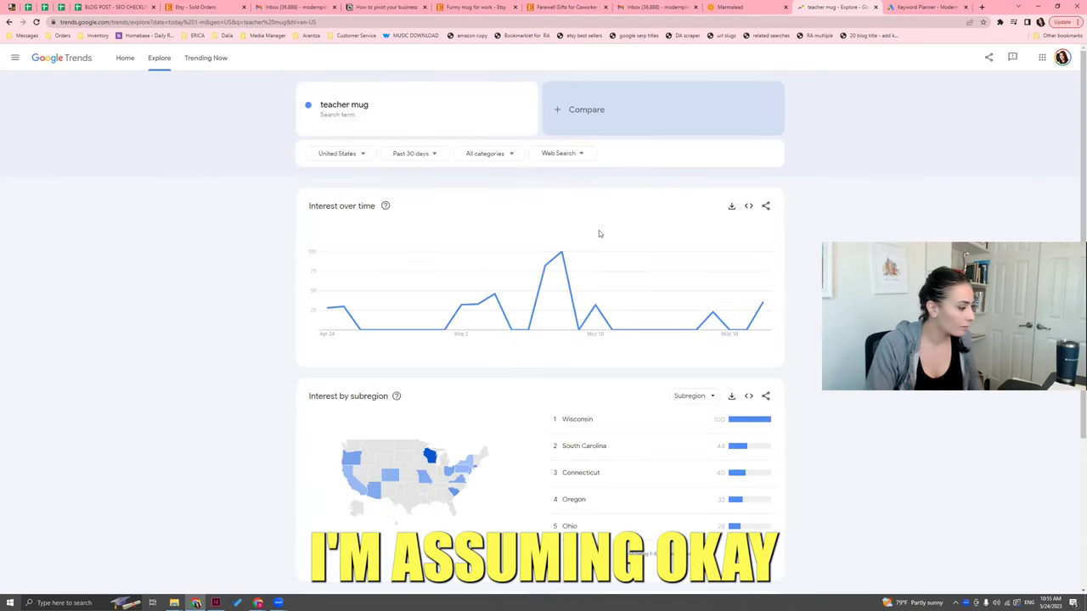
pyautogui.scroll(-3, 815, 465)
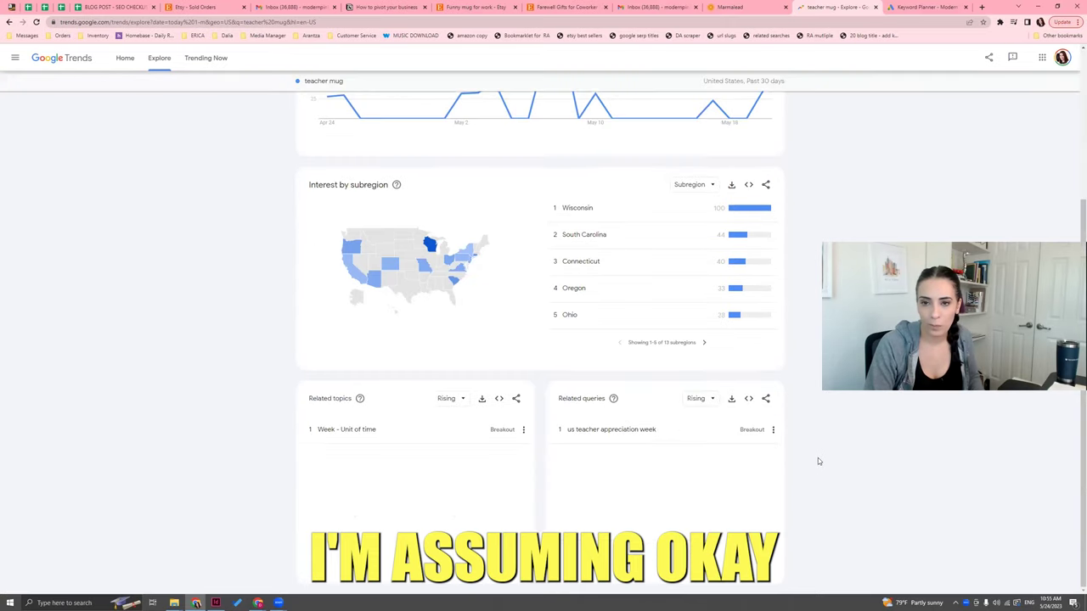
pyautogui.scroll(4, 637, 339)
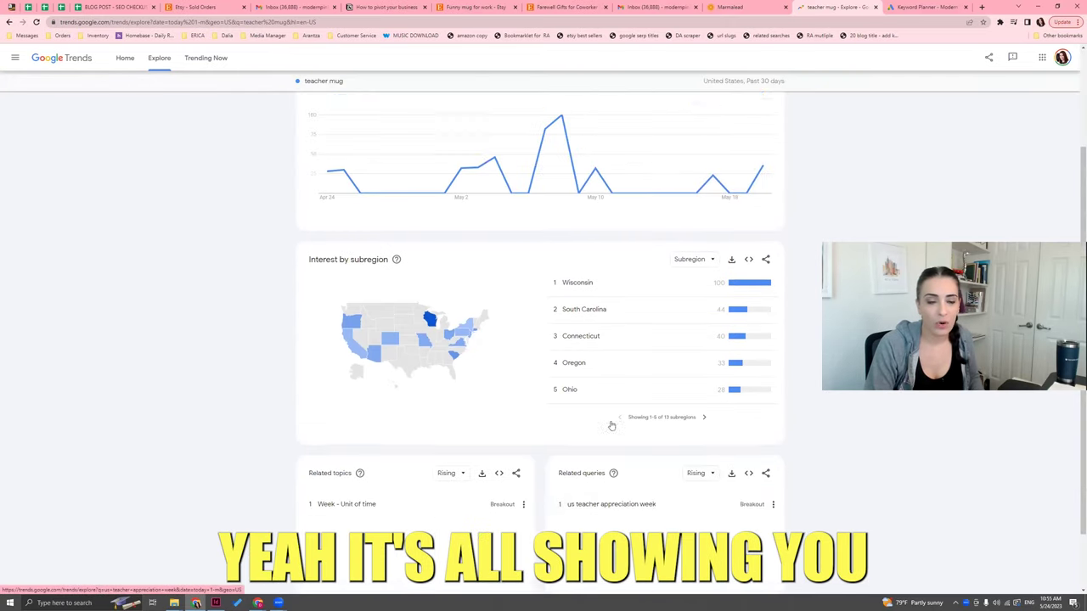
# Step: Set the time range for "teacher mug" to Past 90 days and review its interest chart, related topics and related queries
pyautogui.click(427, 156)
pyautogui.click(421, 258)
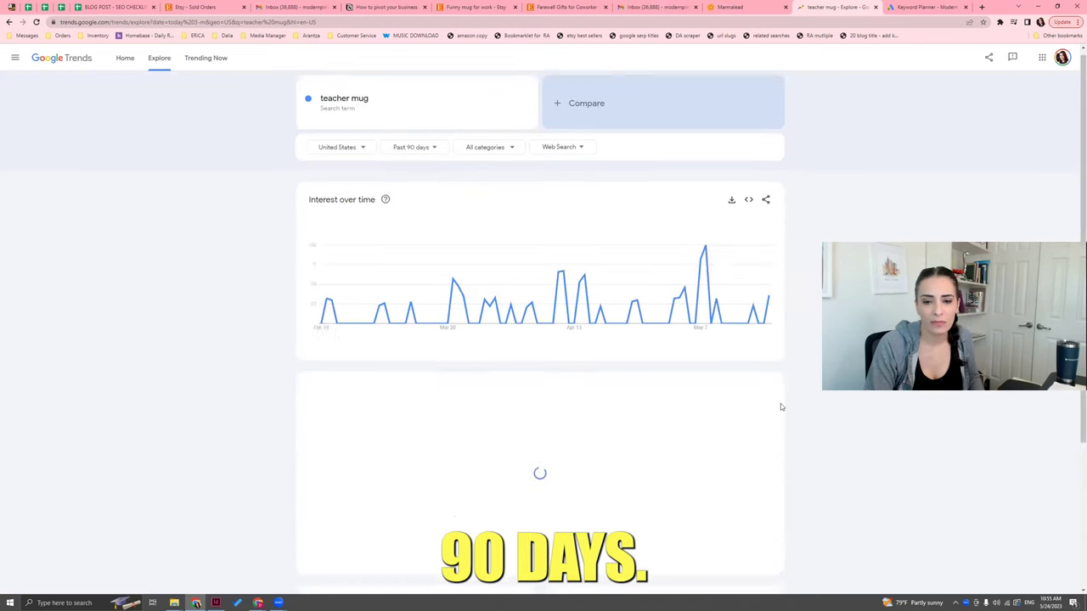
pyautogui.scroll(-3, 631, 484)
pyautogui.scroll(1, 268, 164)
pyautogui.scroll(5, 268, 164)
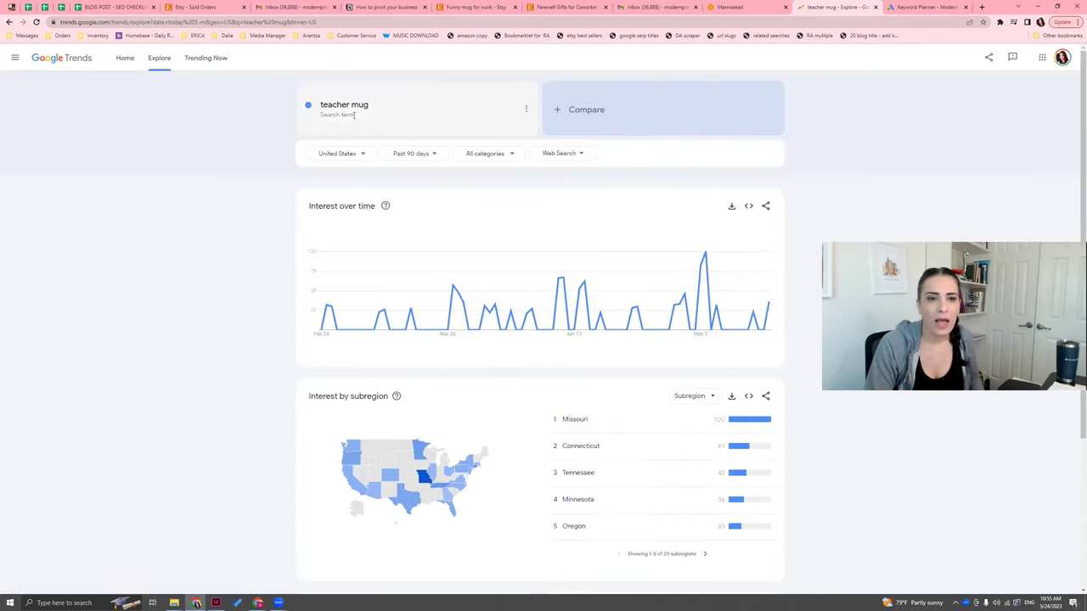
pyautogui.scroll(-5, 815, 424)
pyautogui.scroll(3, 357, 374)
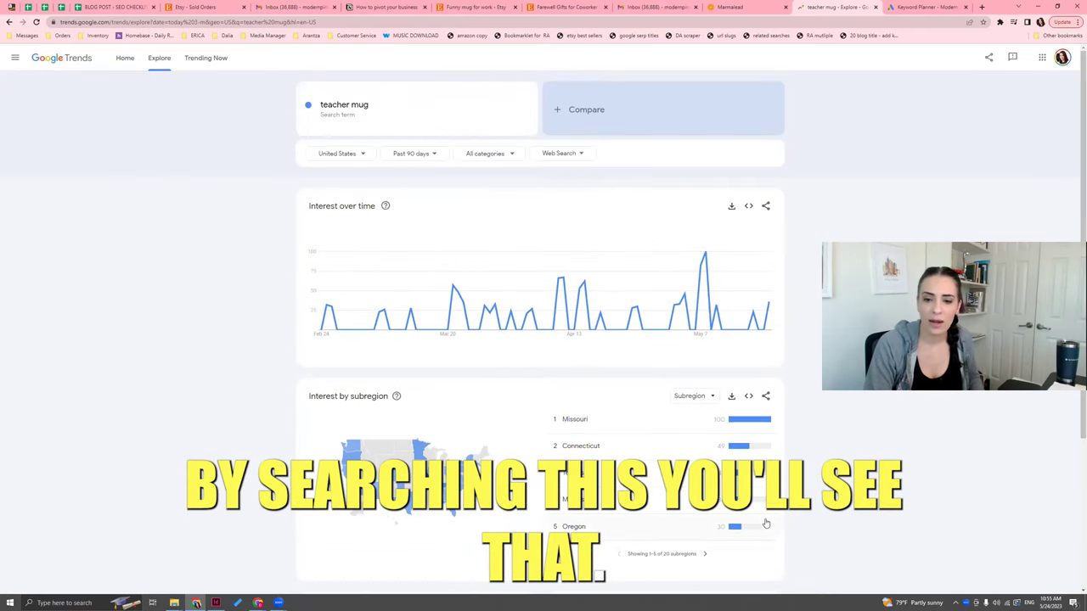
pyautogui.scroll(-2, 764, 524)
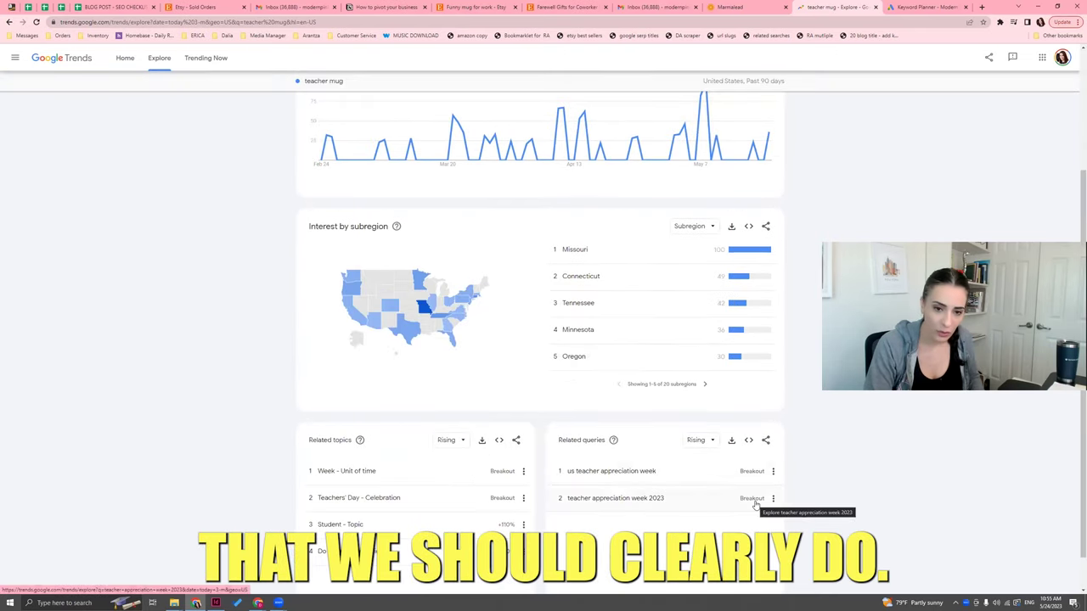
# Step: Replace the explored term with "bridesmaid shirt" and examine its subregion interest, related topics and related queries
pyautogui.scroll(2, 296, 125)
pyautogui.click(352, 106)
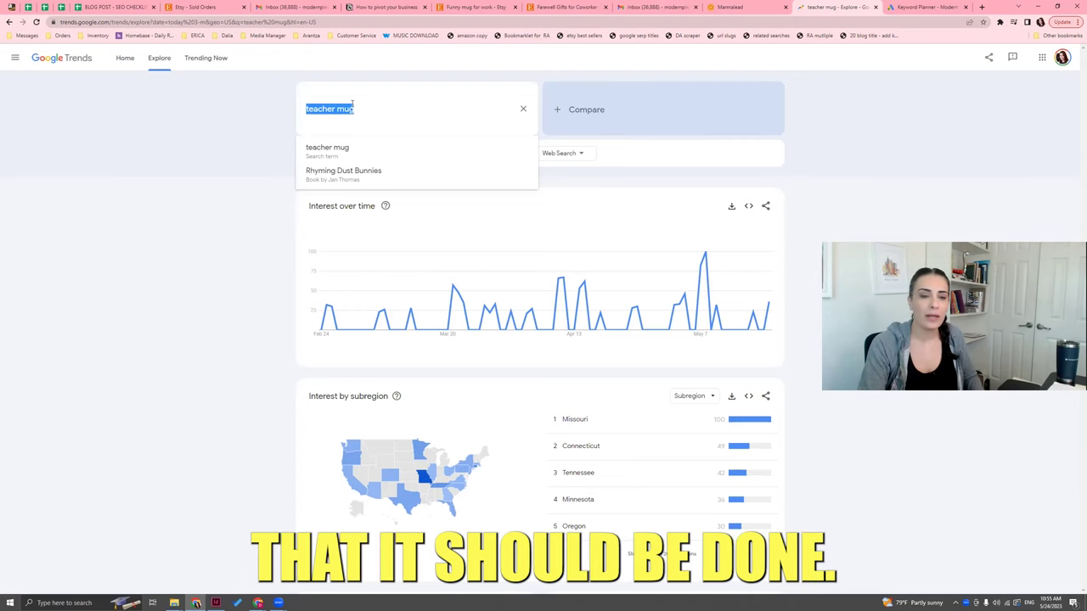
pyautogui.press('BackSpace')
pyautogui.write('bridesmaid shirt')
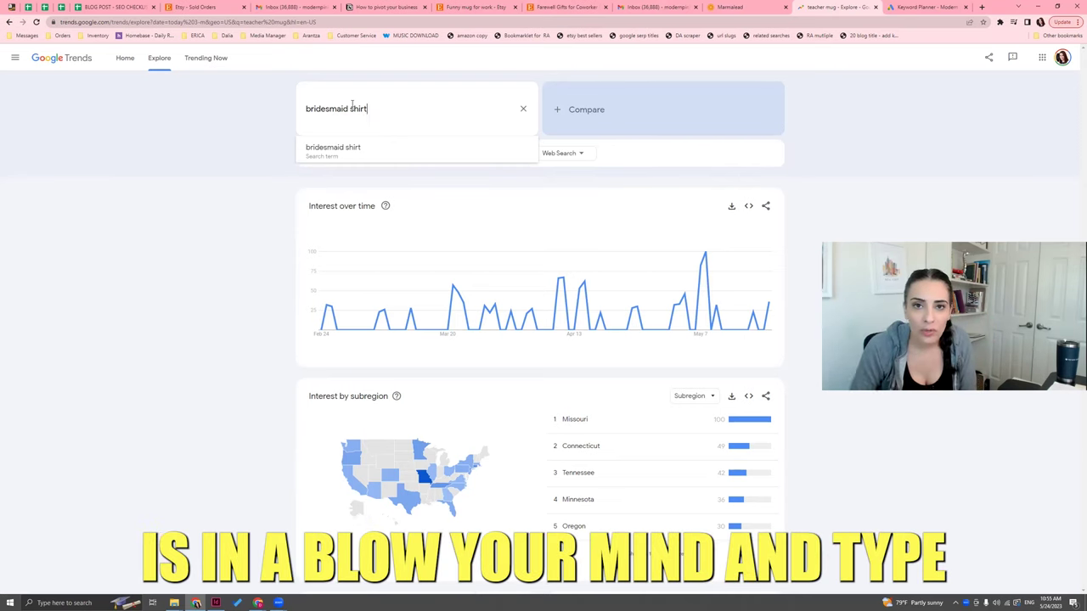
pyautogui.press('Return')
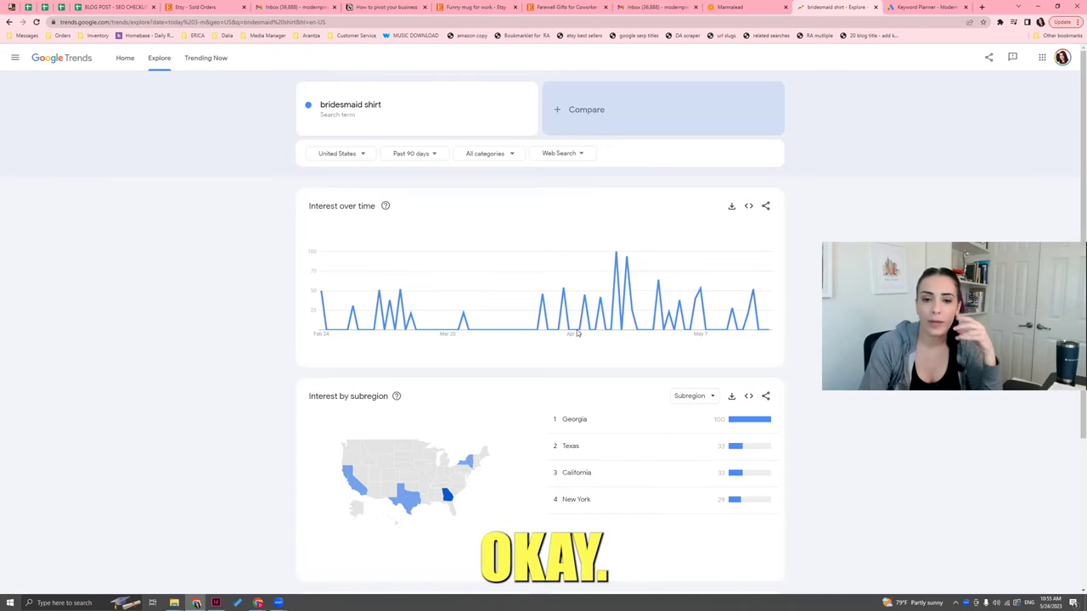
pyautogui.scroll(-3, 523, 387)
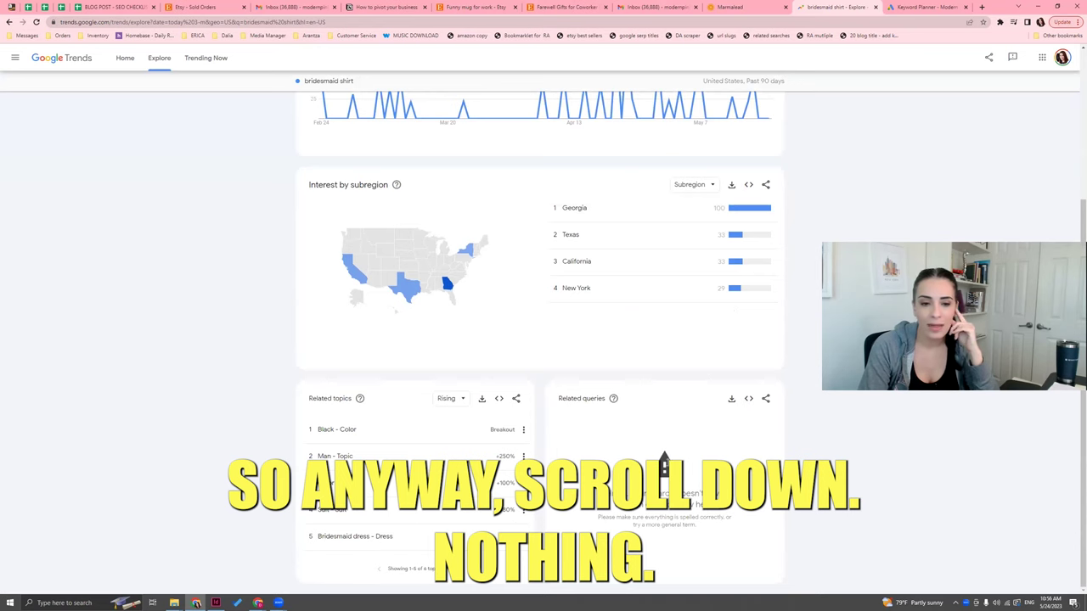
pyautogui.scroll(2, 554, 457)
pyautogui.scroll(-2, 448, 463)
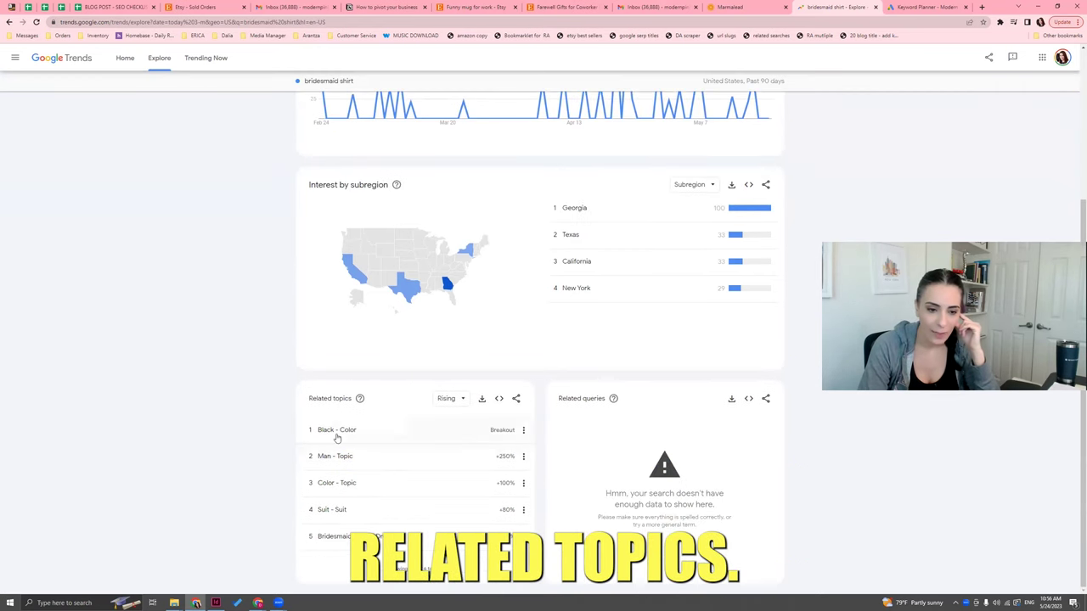
pyautogui.scroll(3, 337, 438)
pyautogui.scroll(-3, 372, 482)
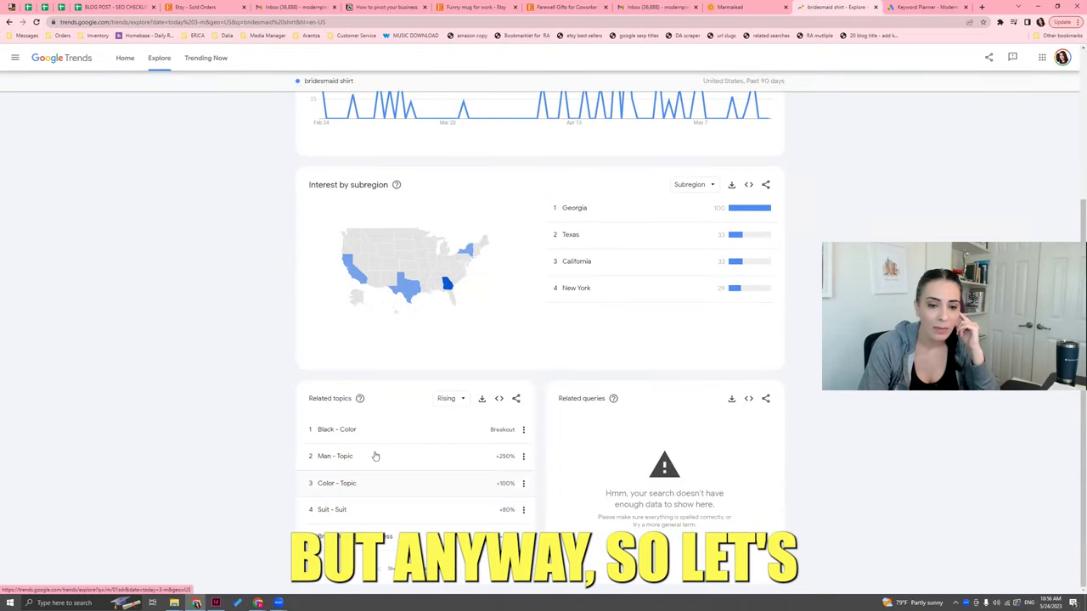
pyautogui.scroll(3, 376, 453)
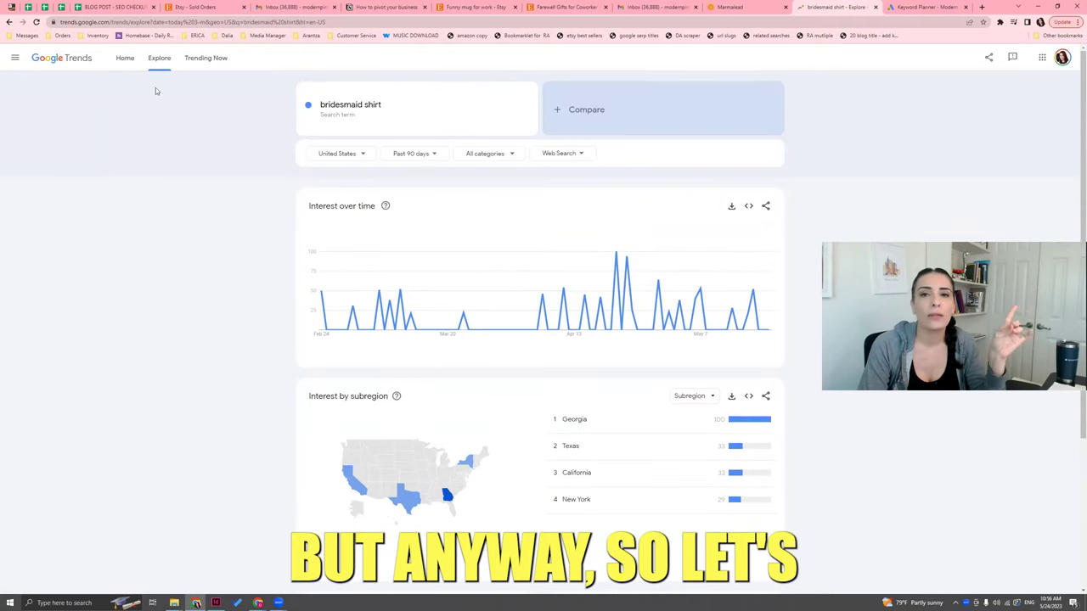
# Step: Close Google Trends and use Google Ads Keyword Planner to discover new keywords from "funny mug", "bridesmaid mug" and "teacher mug"
pyautogui.click(874, 7)
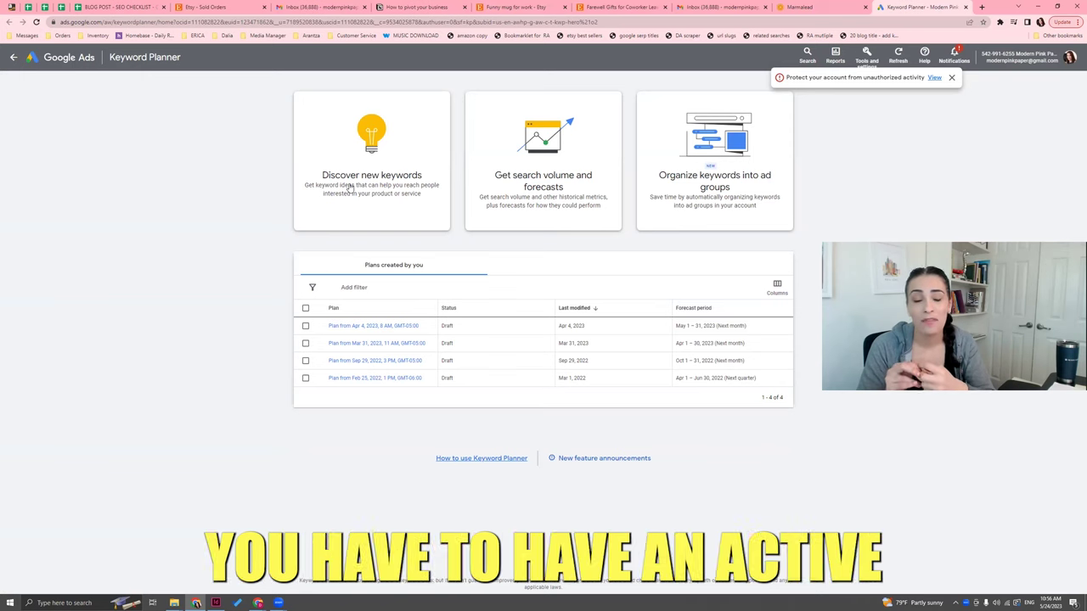
pyautogui.click(348, 188)
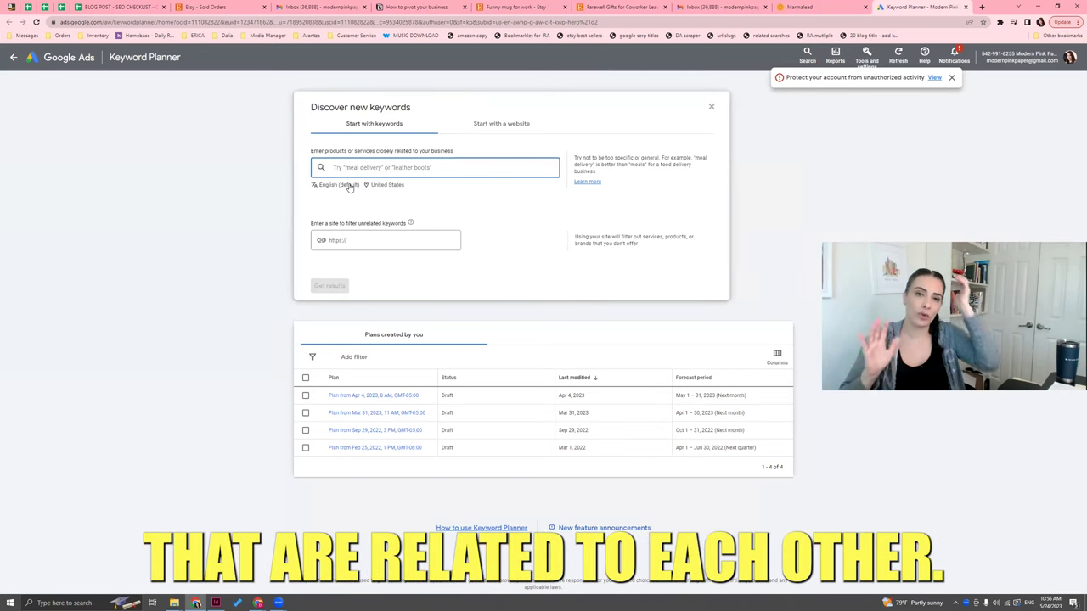
pyautogui.write('funny mug')
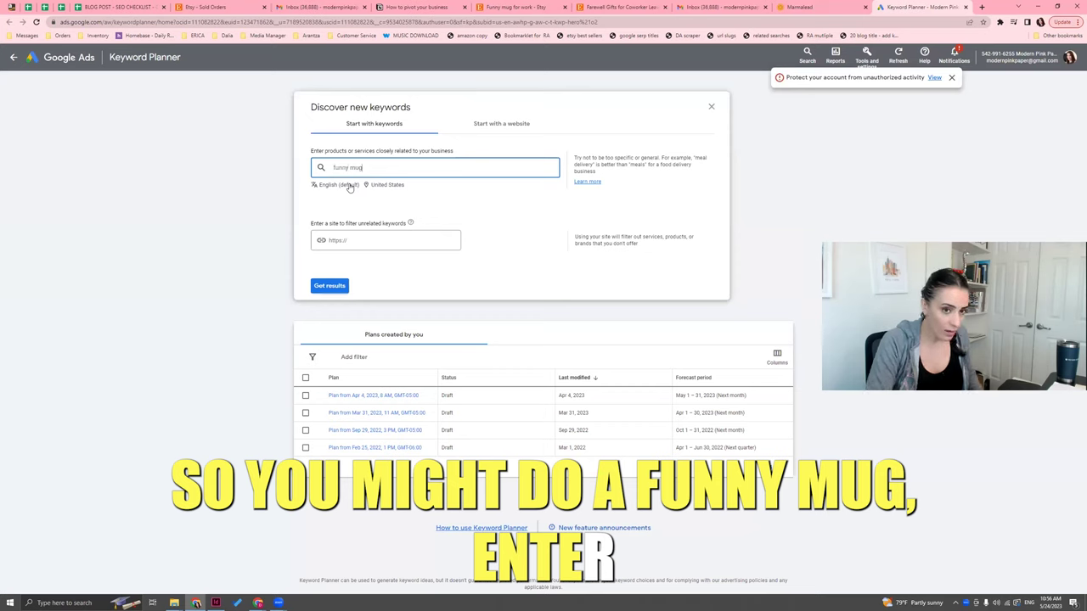
pyautogui.press('Return')
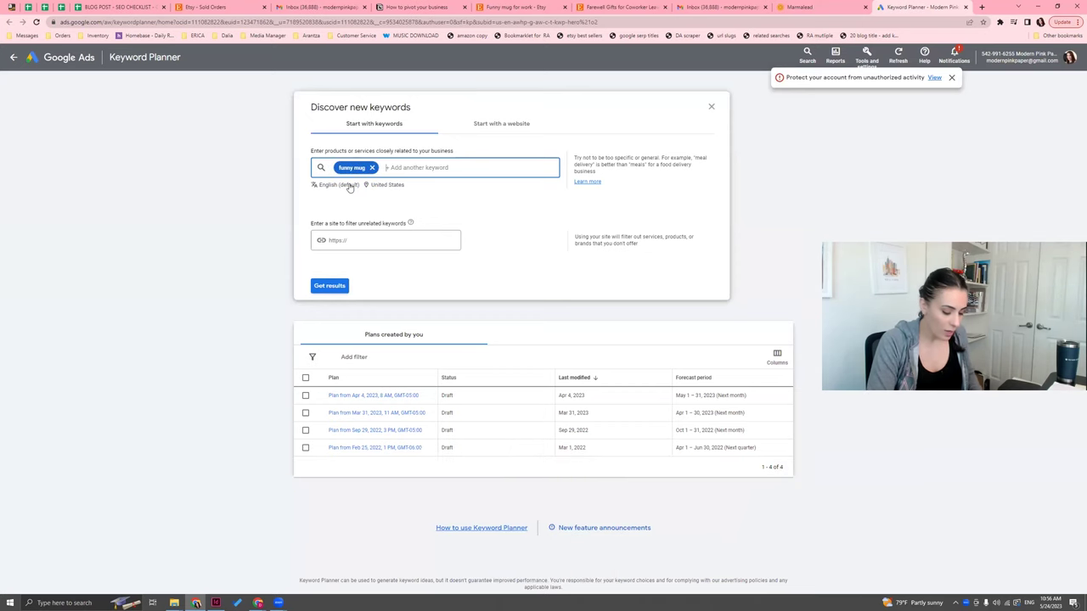
pyautogui.write('bridesm')
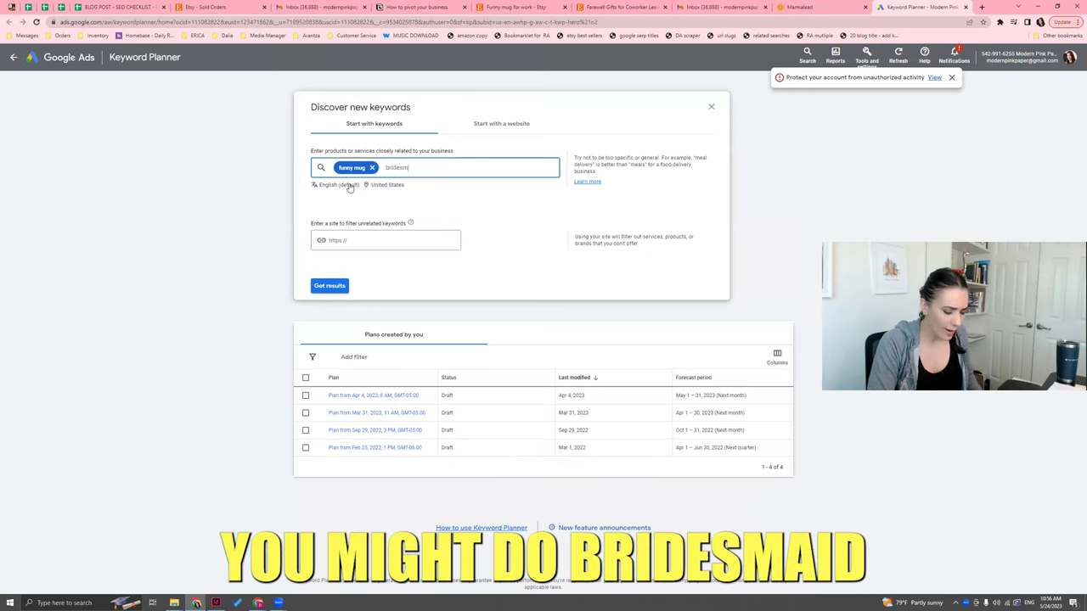
pyautogui.write('aid mug')
pyautogui.press('Return')
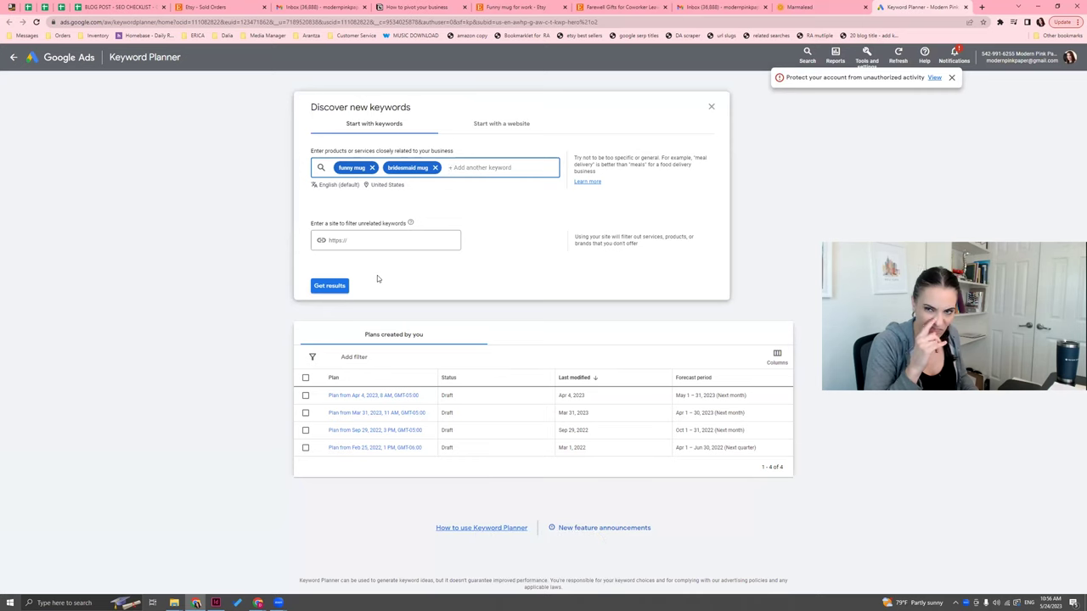
pyautogui.write('teacher mug')
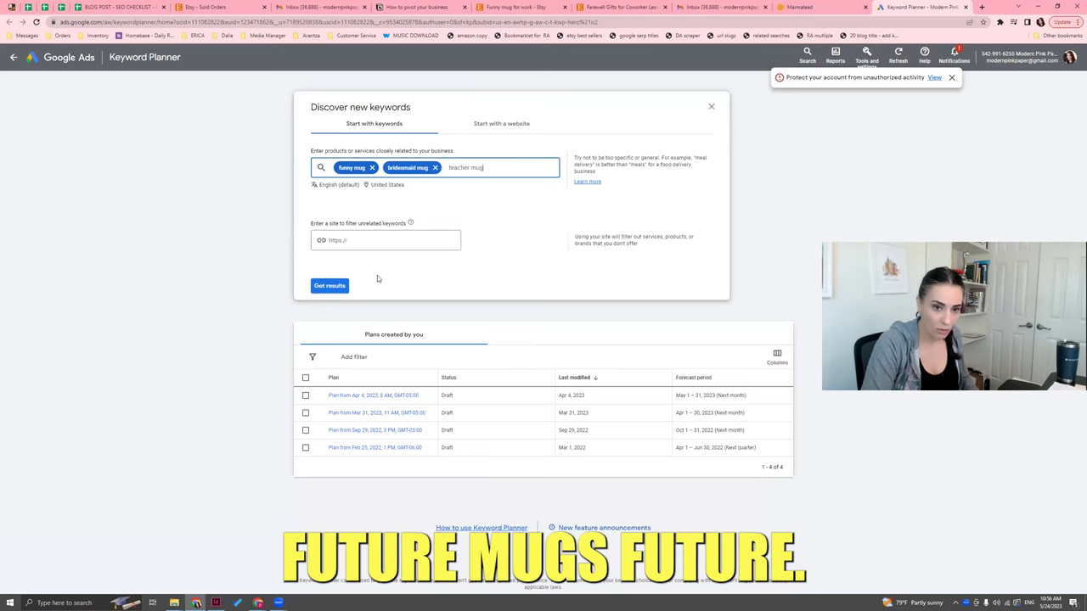
pyautogui.press('Return')
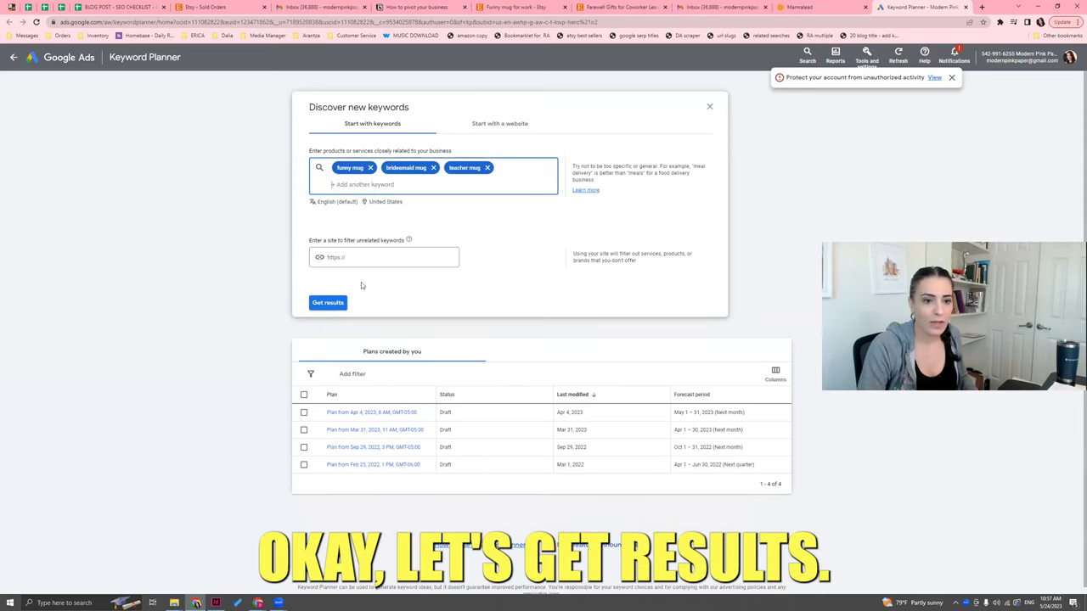
pyautogui.click(315, 306)
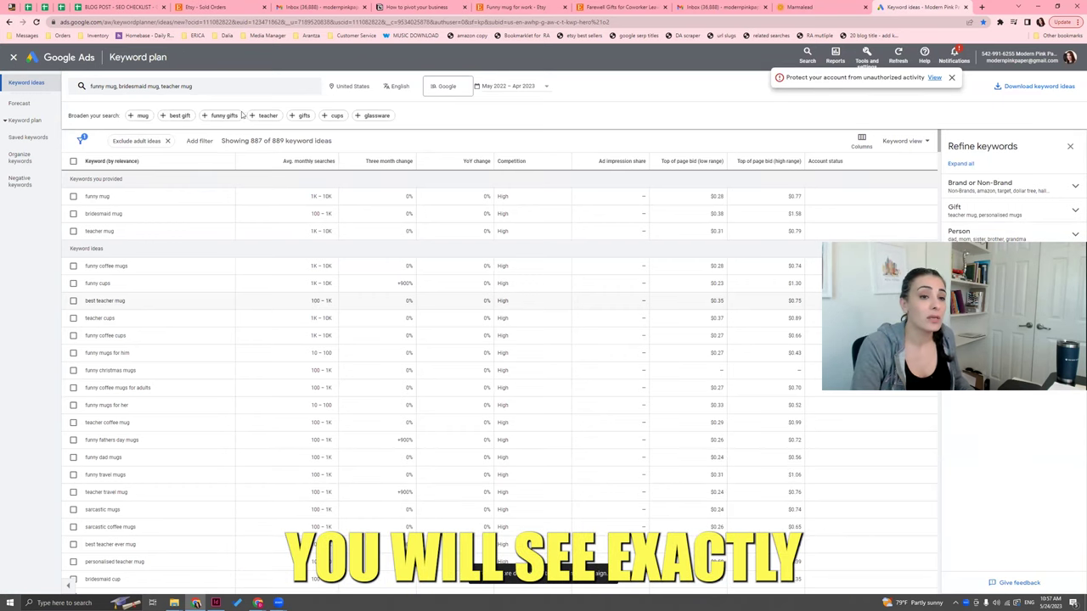
# Step: Sort the keyword ideas by highest average monthly searches and review the listed keywords
pyautogui.moveTo(321, 168)
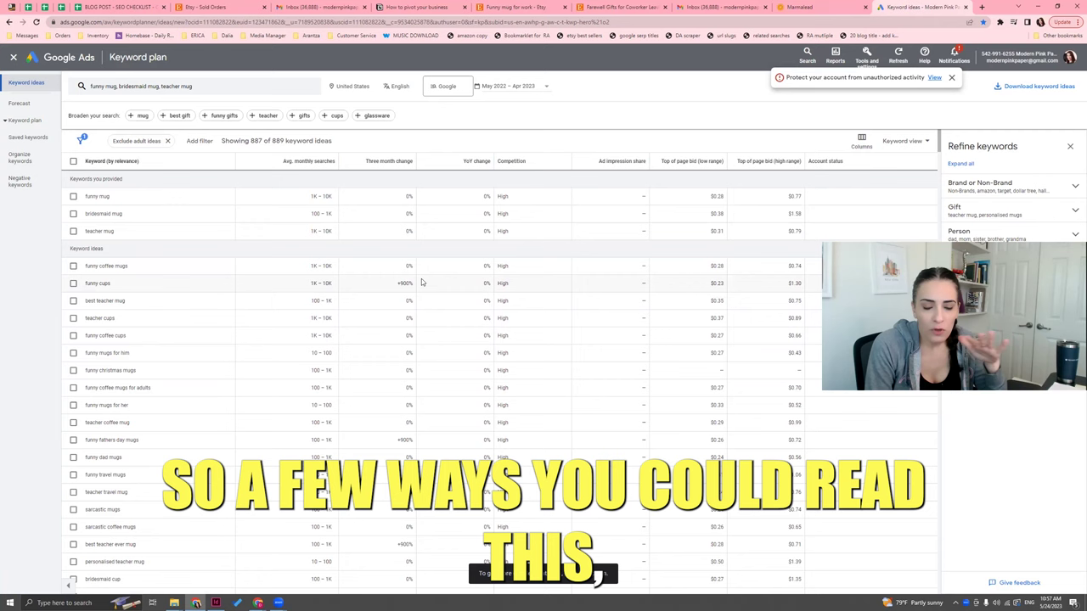
pyautogui.click(303, 166)
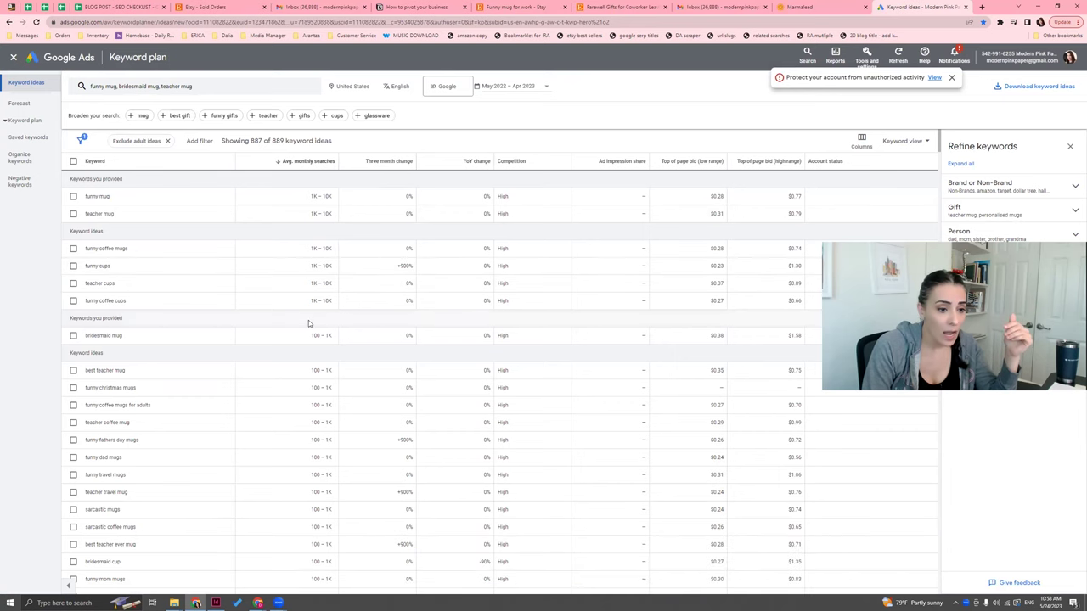
pyautogui.scroll(-1, 308, 320)
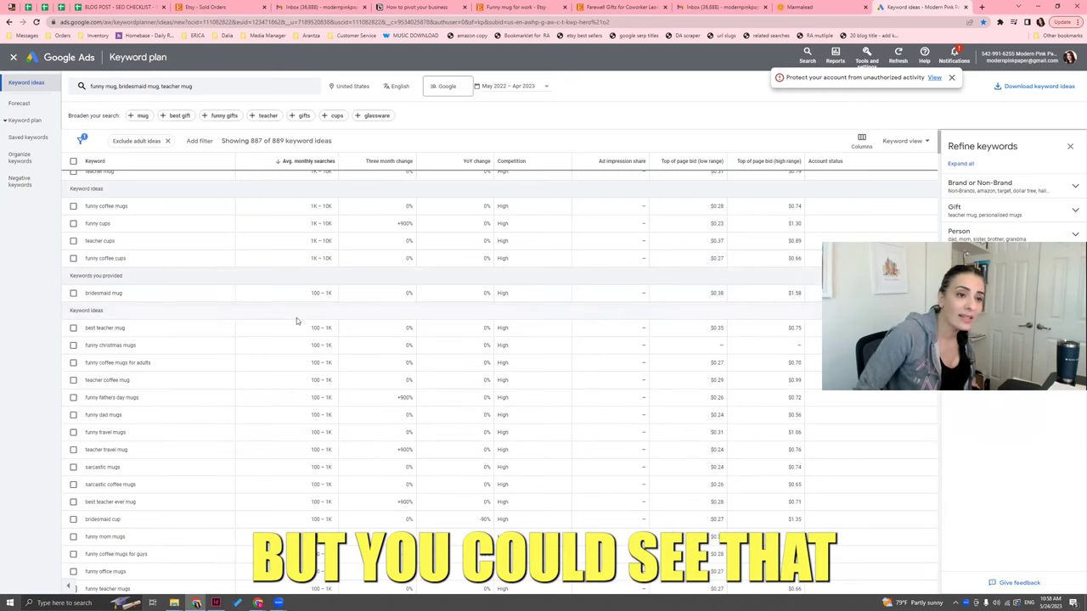
pyautogui.scroll(1, 268, 213)
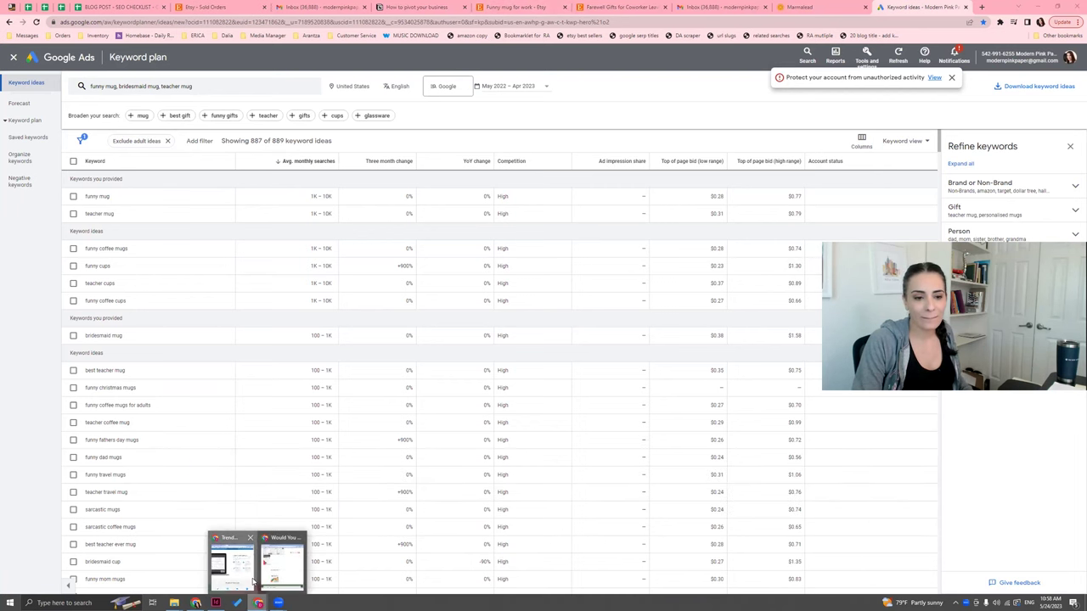
# Step: Switch to the other Chrome window and search Google for "teacher mug" in a new tab
pyautogui.click(276, 556)
pyautogui.click(980, 9)
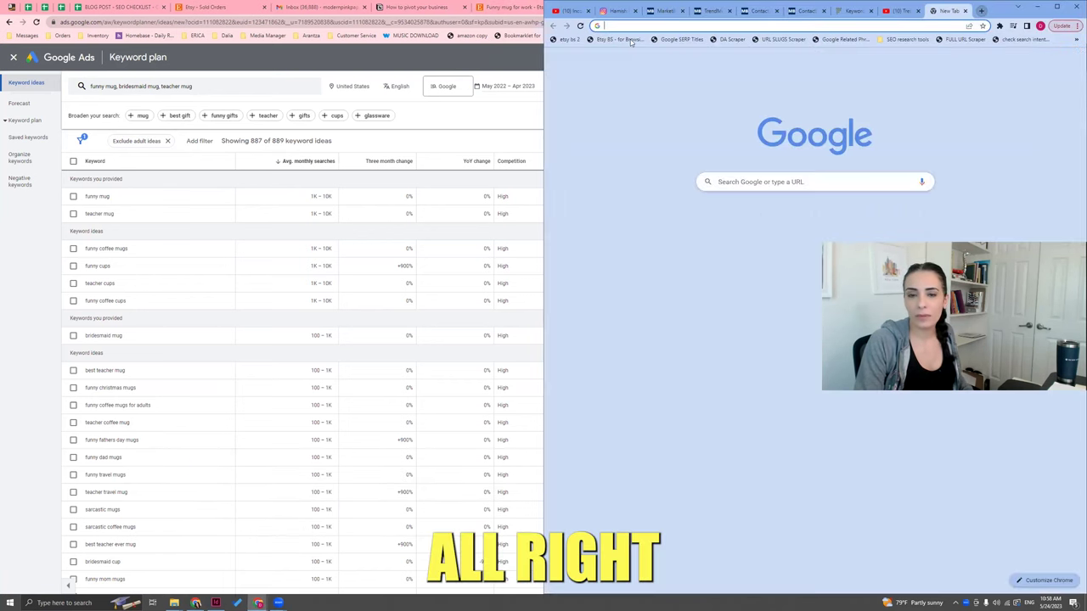
pyautogui.write('teacher mug')
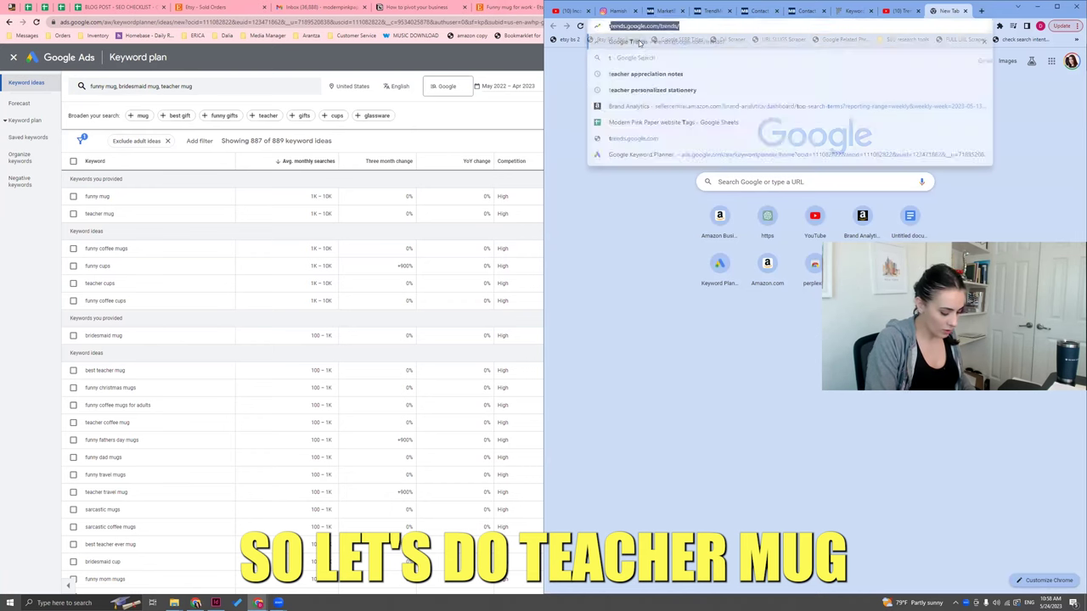
pyautogui.press('Return')
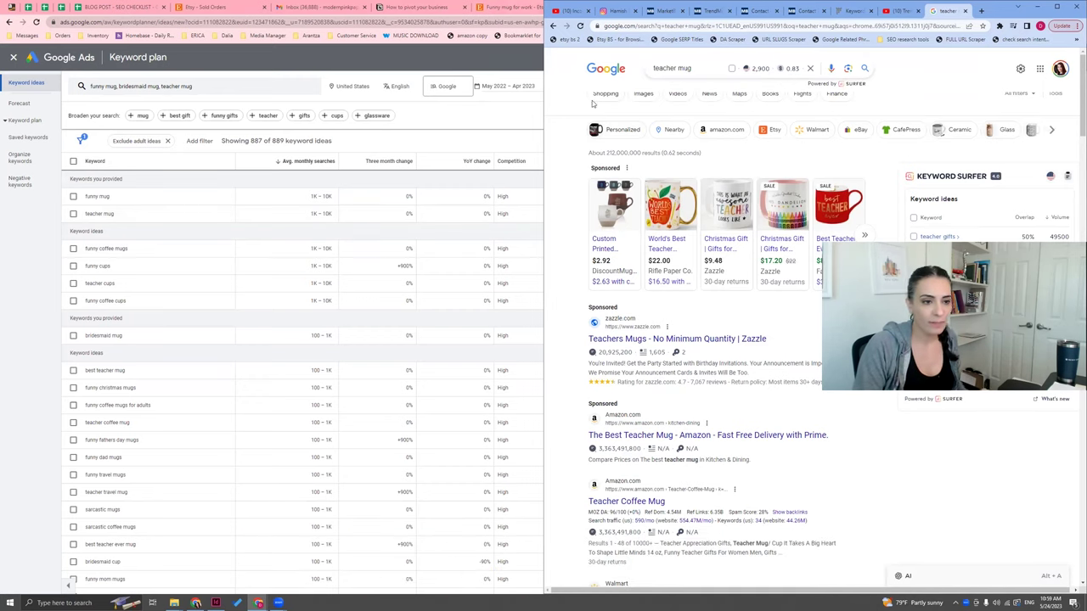
# Step: Check Google's suggestions for "teacher mug", return to Keyword Planner and review the keyword ideas sorted by highest three-month change
pyautogui.click(690, 71)
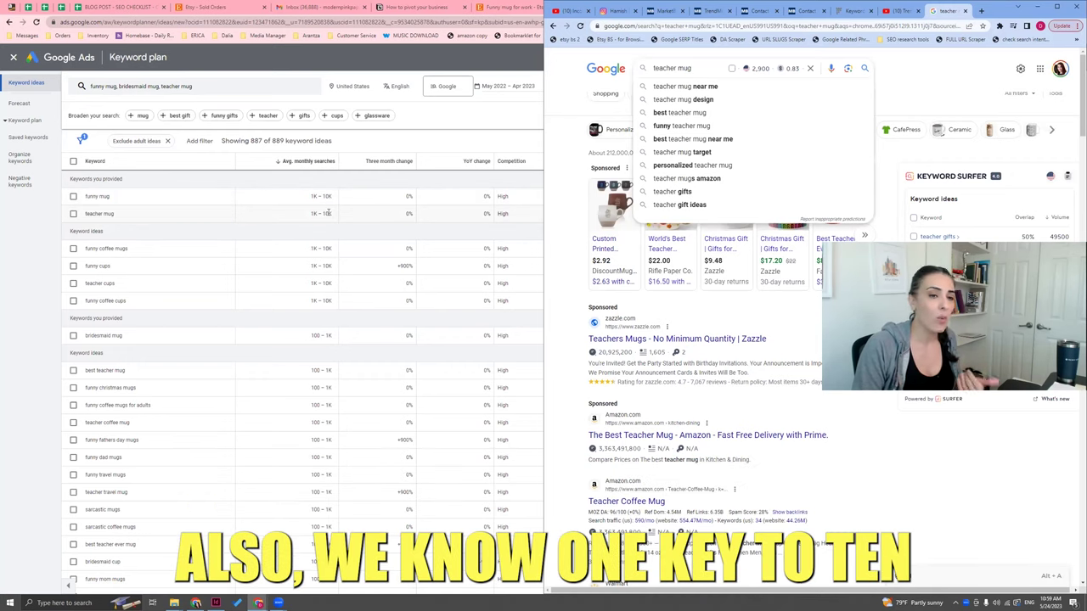
pyautogui.click(442, 115)
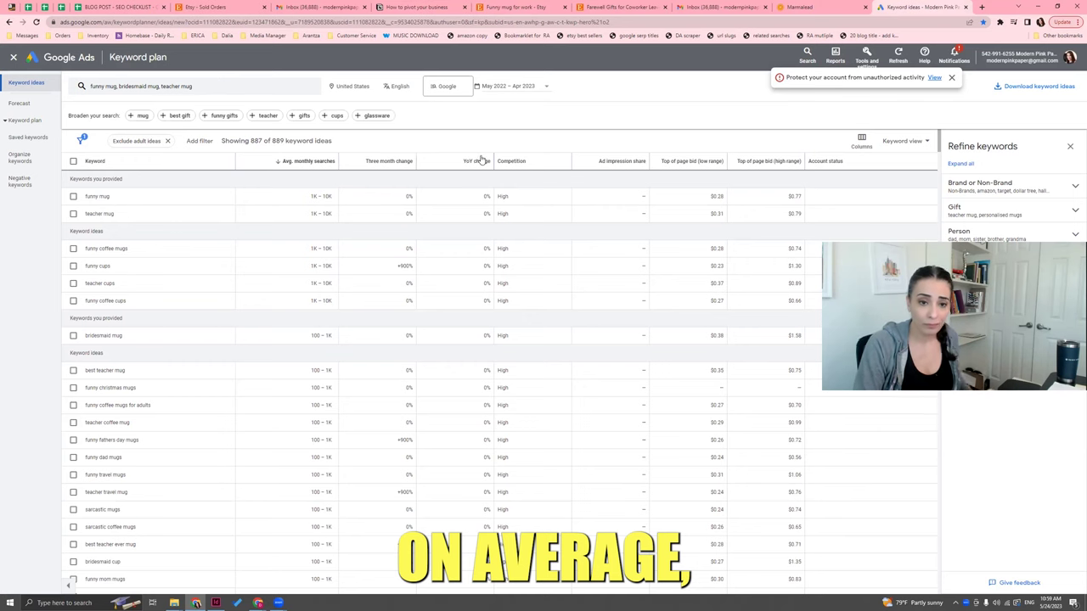
pyautogui.click(397, 165)
pyautogui.moveTo(407, 168)
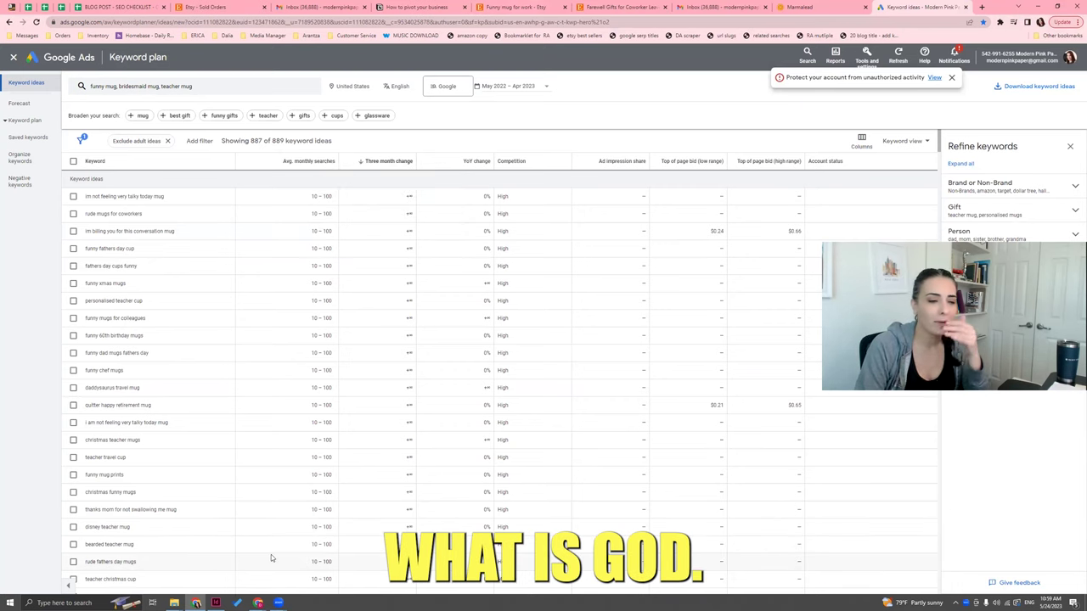
pyautogui.scroll(-4, 435, 235)
pyautogui.scroll(-4, 441, 237)
pyautogui.scroll(-4, 442, 237)
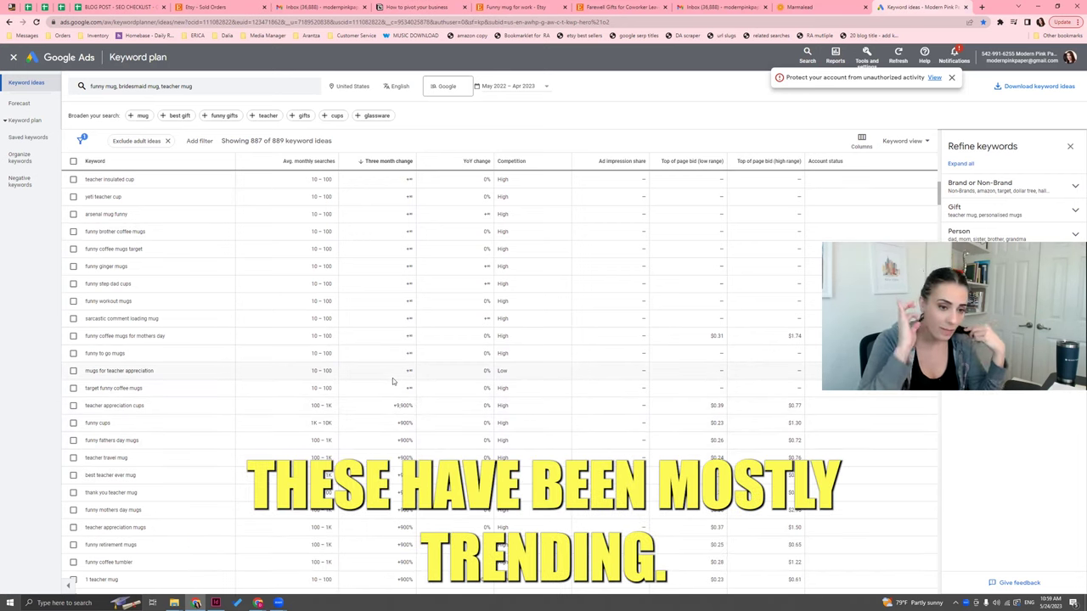
# Step: Replace the Keyword Planner search terms with the single keyword "mug" and get its keyword ideas
pyautogui.click(184, 88)
pyautogui.click(202, 128)
pyautogui.click(202, 129)
pyautogui.click(139, 128)
pyautogui.write('mug')
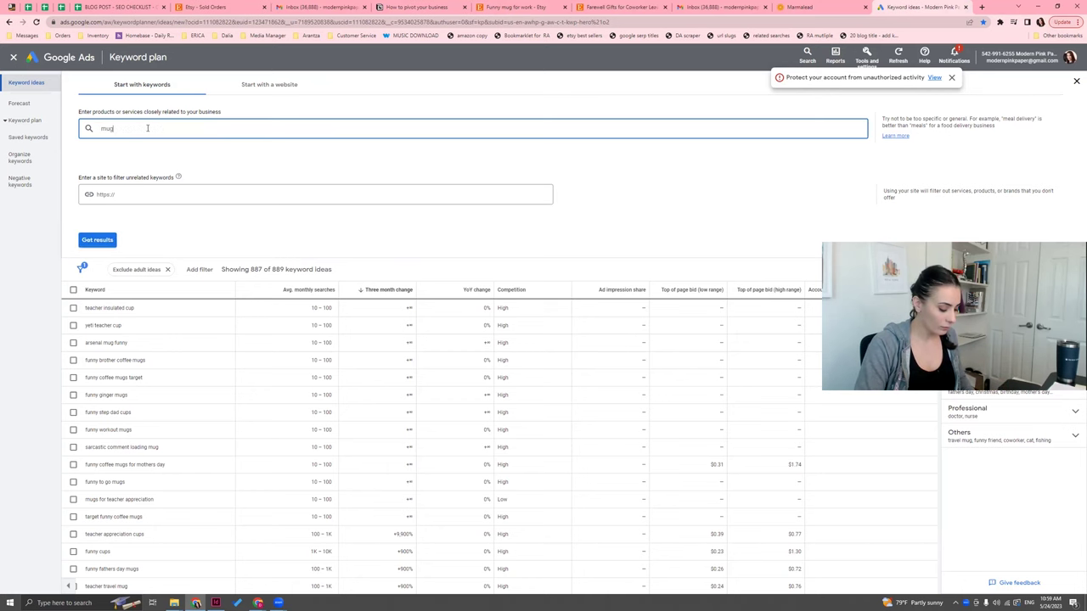
pyautogui.press('Return')
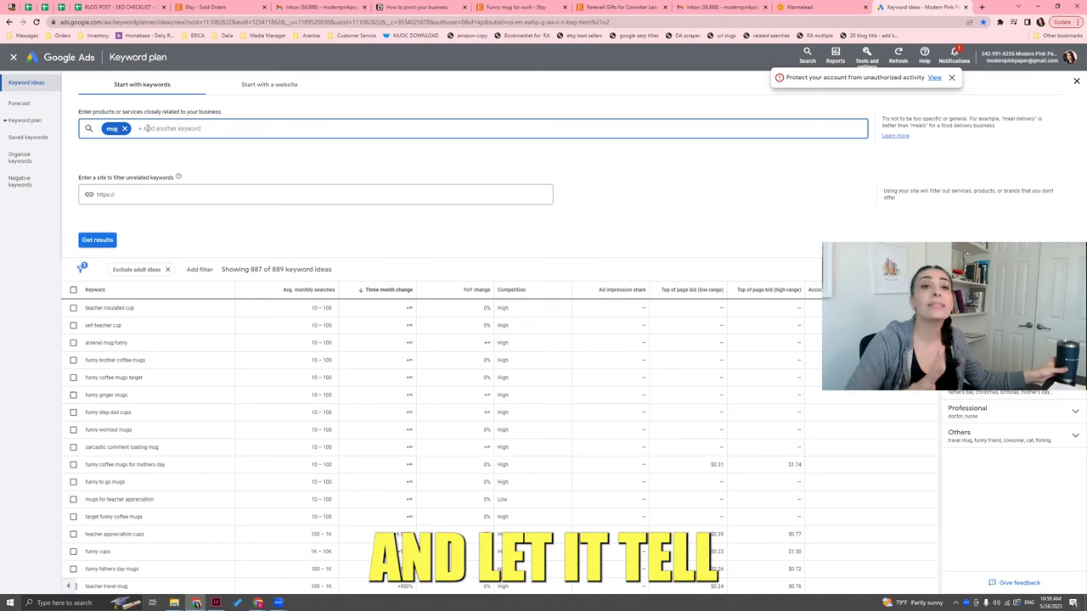
pyautogui.click(106, 240)
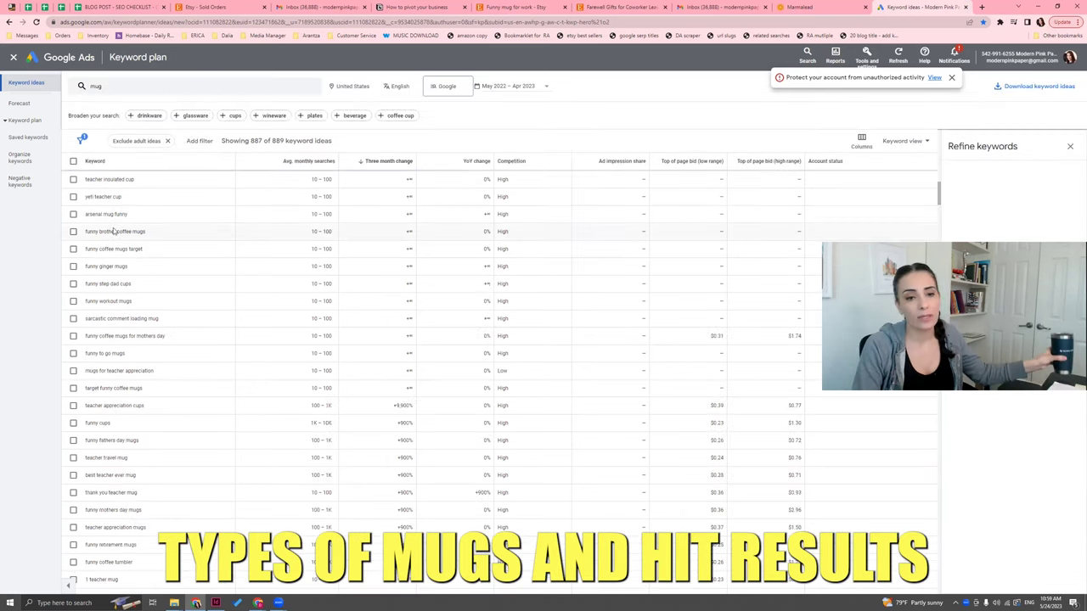
# Step: Read the explanation of three-month change, sort the "mug" keyword ideas by highest average monthly searches and review the top entries
pyautogui.click(397, 159)
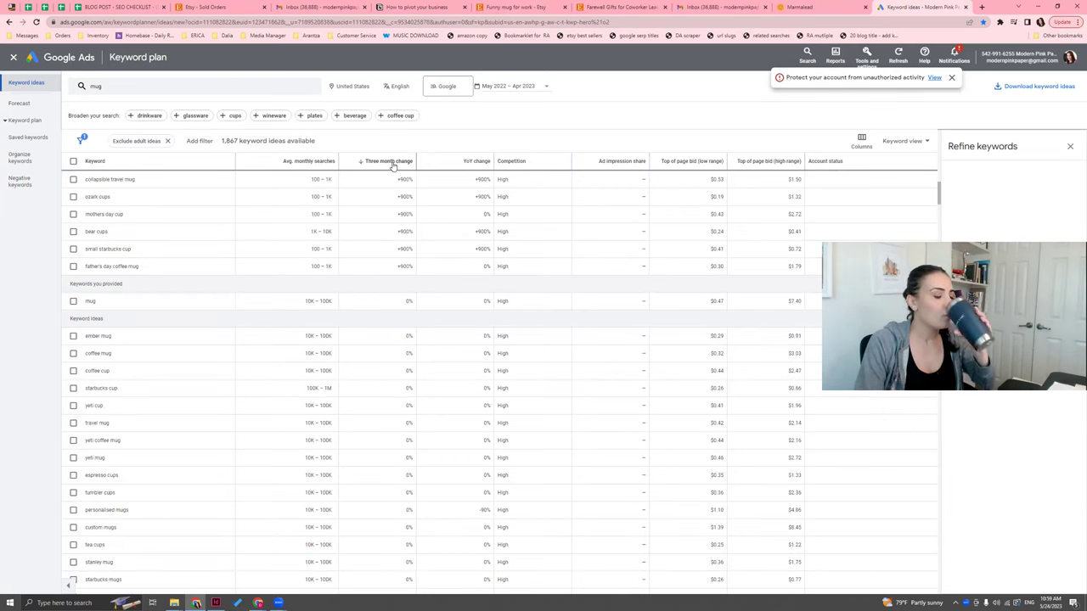
pyautogui.moveTo(393, 161)
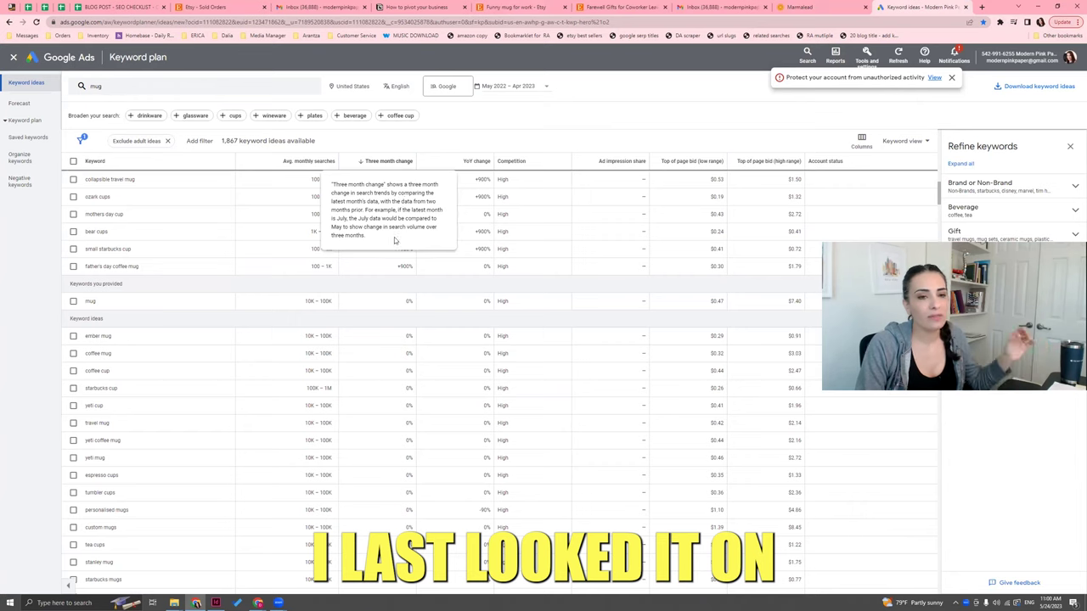
pyautogui.click(314, 166)
pyautogui.moveTo(315, 167)
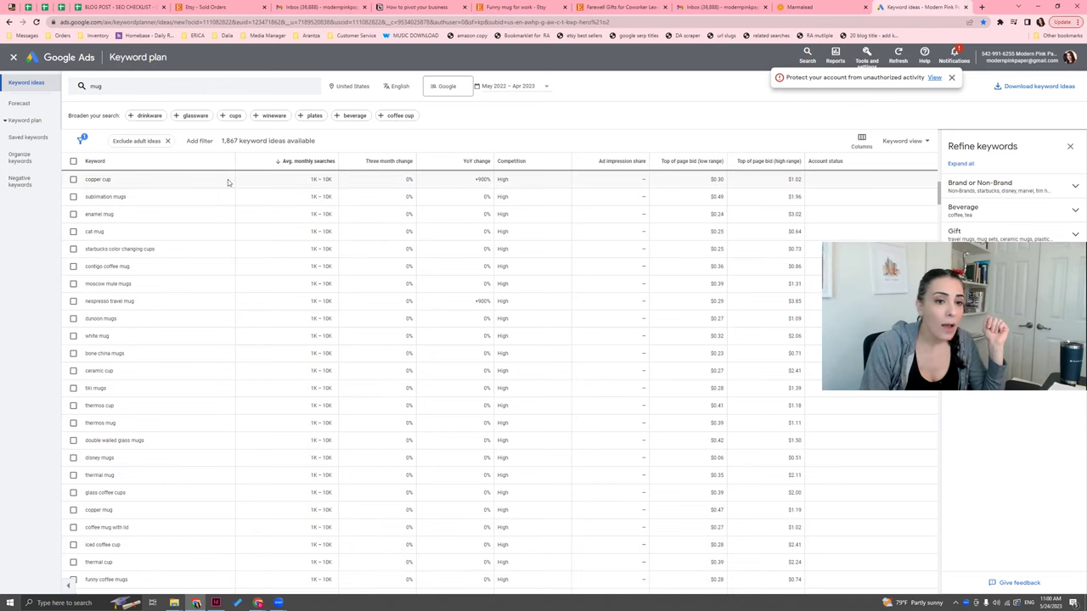
pyautogui.scroll(-2, 303, 325)
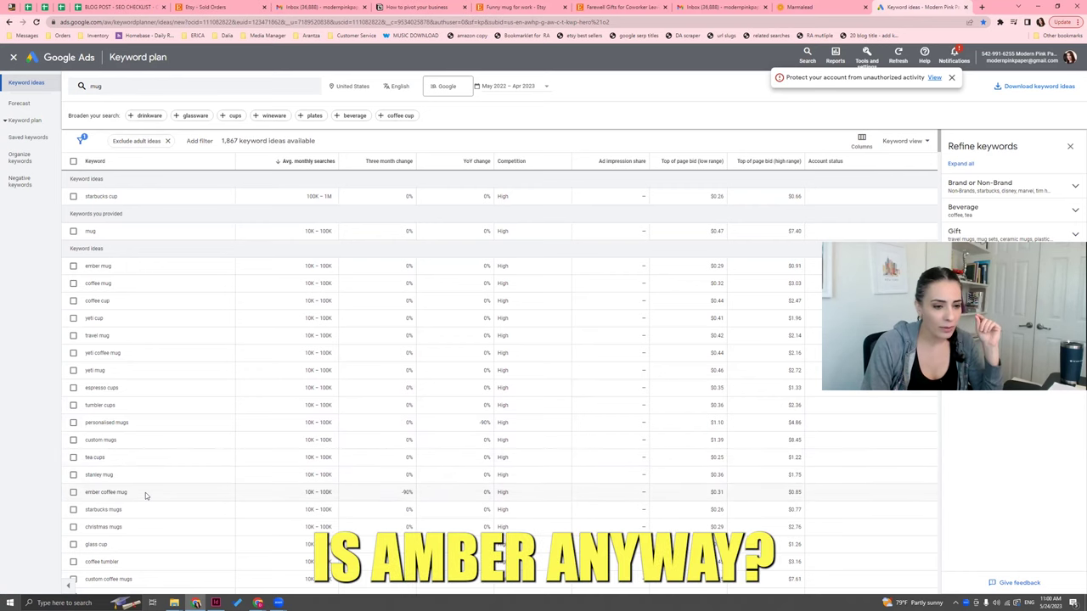
pyautogui.scroll(-2, 145, 492)
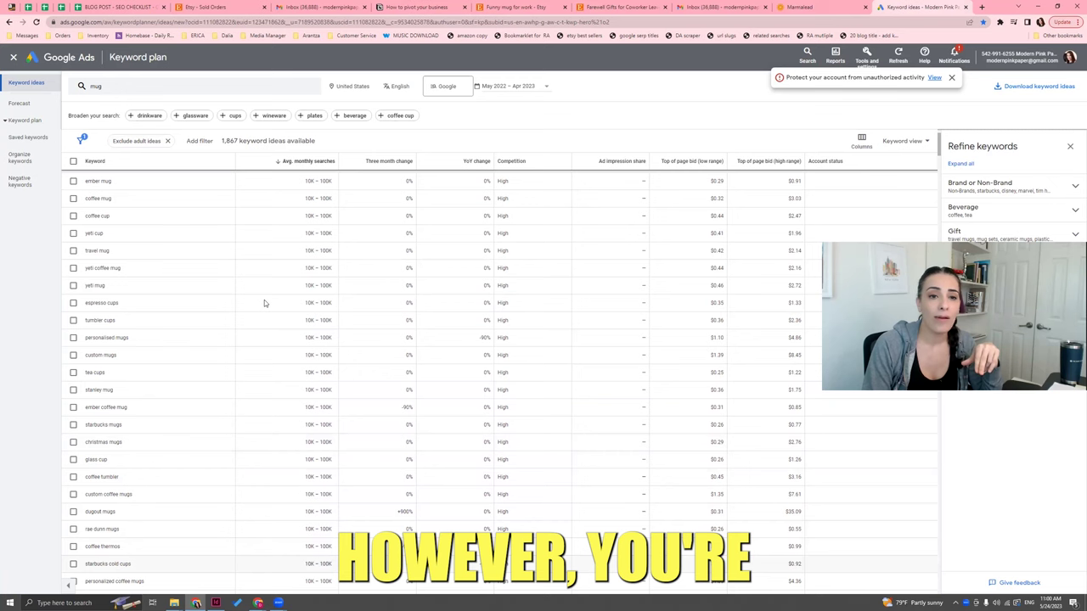
# Step: Sort the keyword ideas by three-month change, look up "dugout mugs" on Google and close the results tab
pyautogui.click(379, 161)
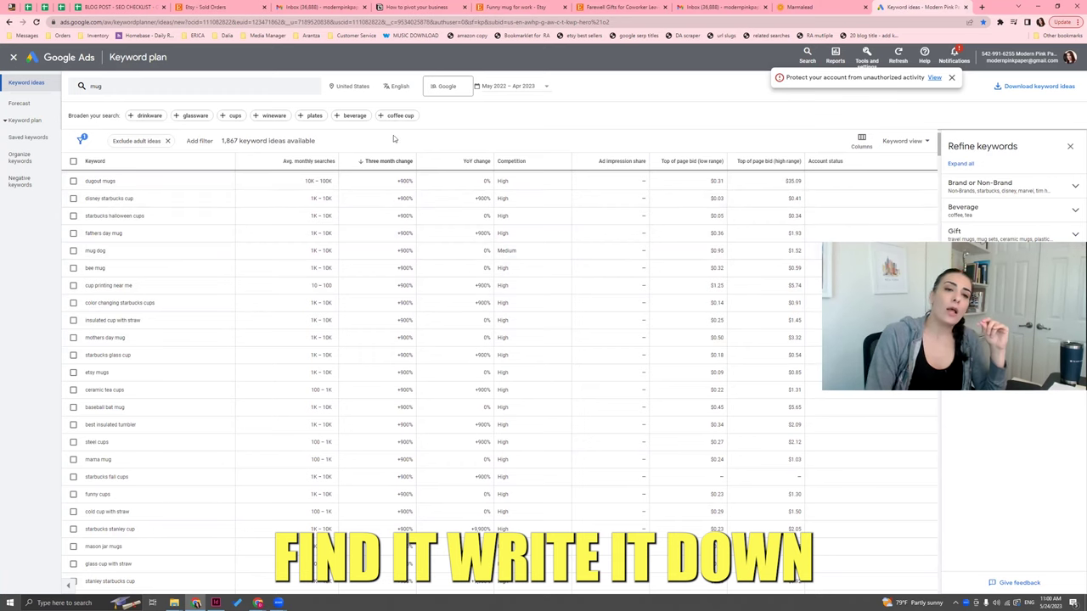
pyautogui.scroll(1, 381, 270)
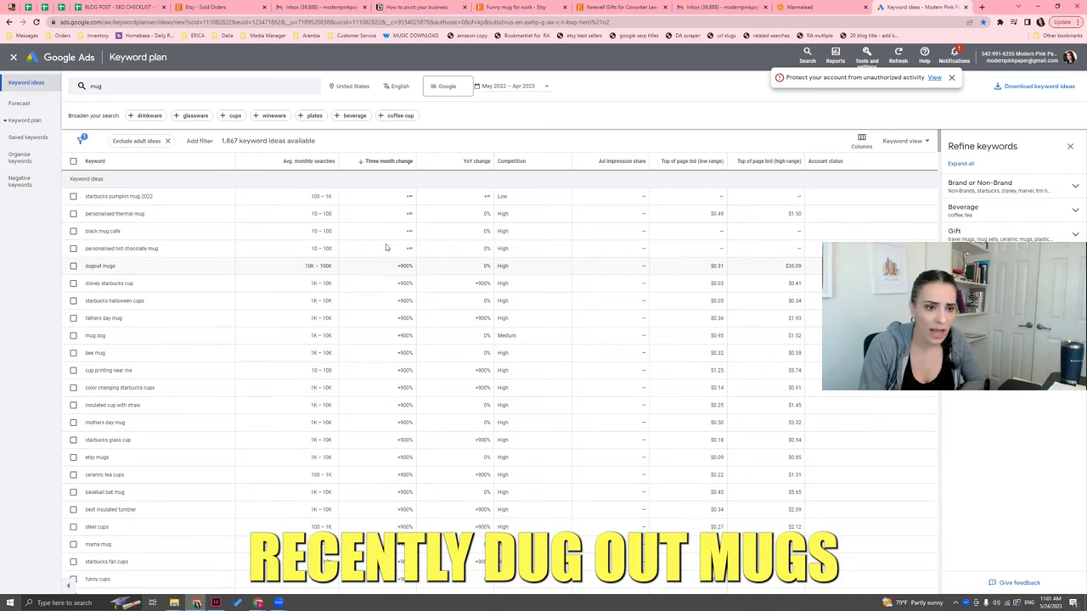
pyautogui.moveTo(119, 270); pyautogui.dragTo(73, 271)
pyautogui.rightClick(90, 266)
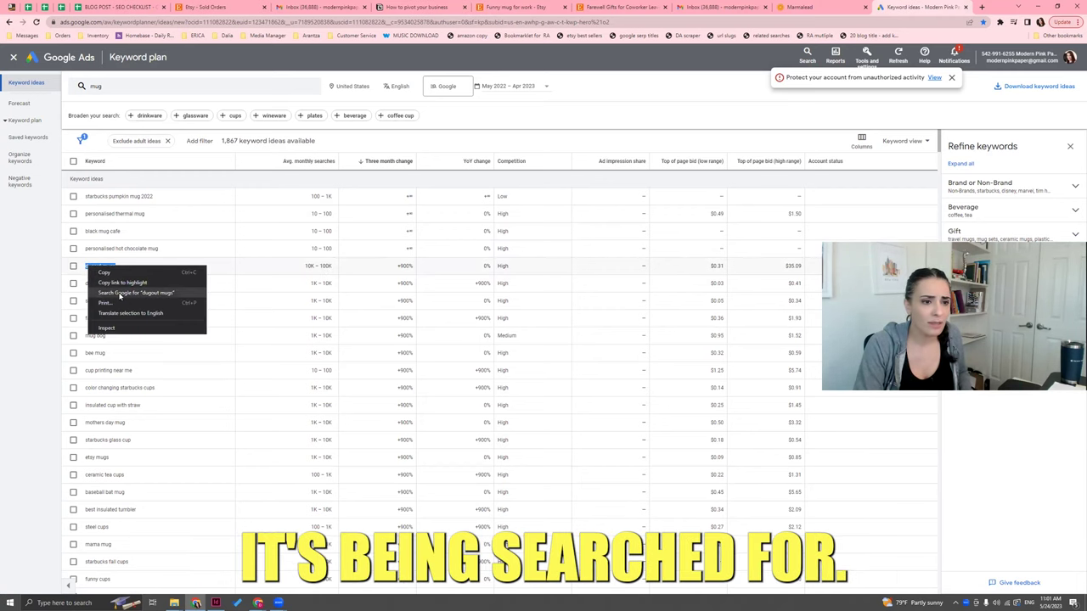
pyautogui.click(136, 289)
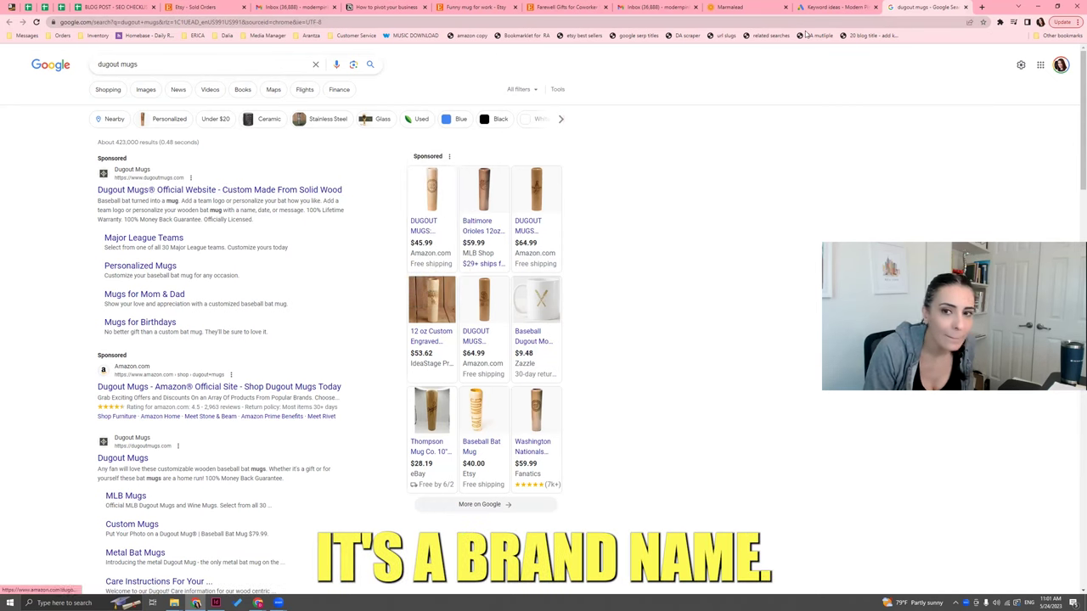
pyautogui.click(964, 7)
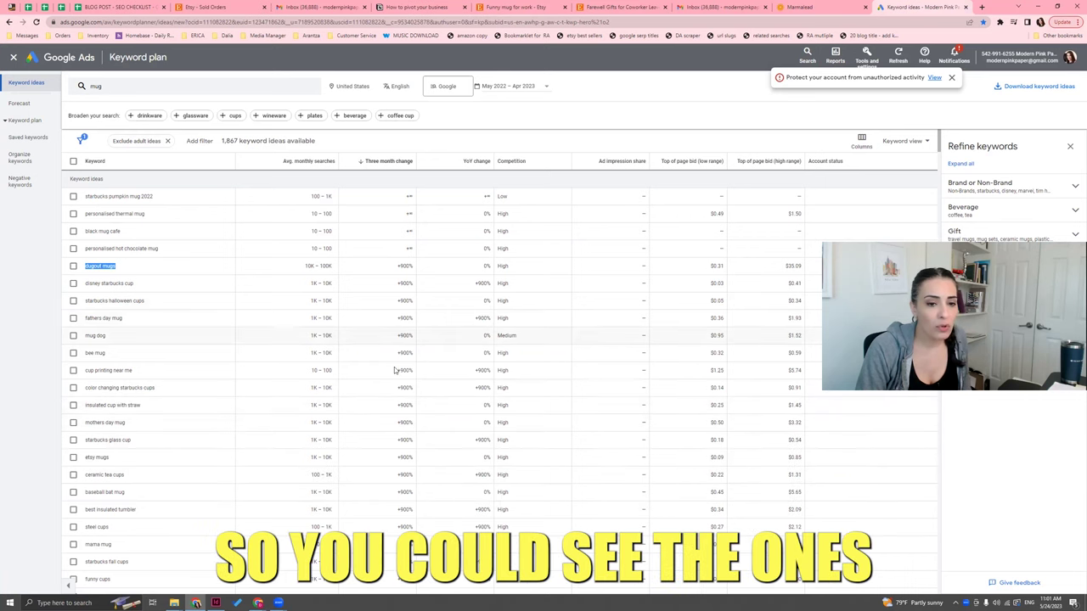
# Step: Pick out "baseball bat mug" from the keyword ideas and search Etsy for the suggested phrase "baseball bat mug personalized"
pyautogui.scroll(-2, 380, 445)
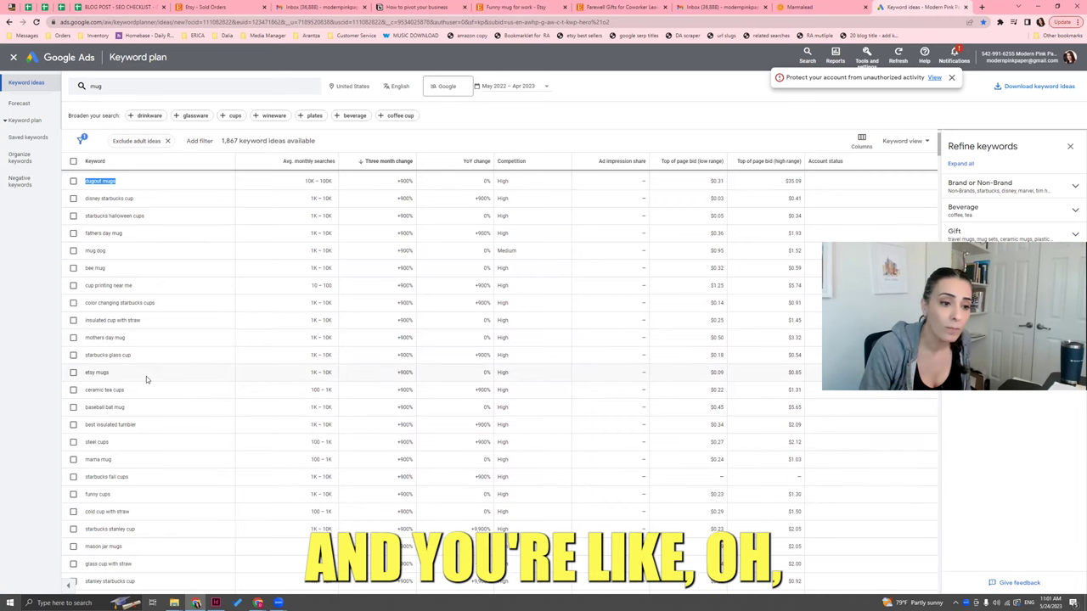
pyautogui.click(106, 408)
pyautogui.moveTo(125, 407); pyautogui.dragTo(85, 409)
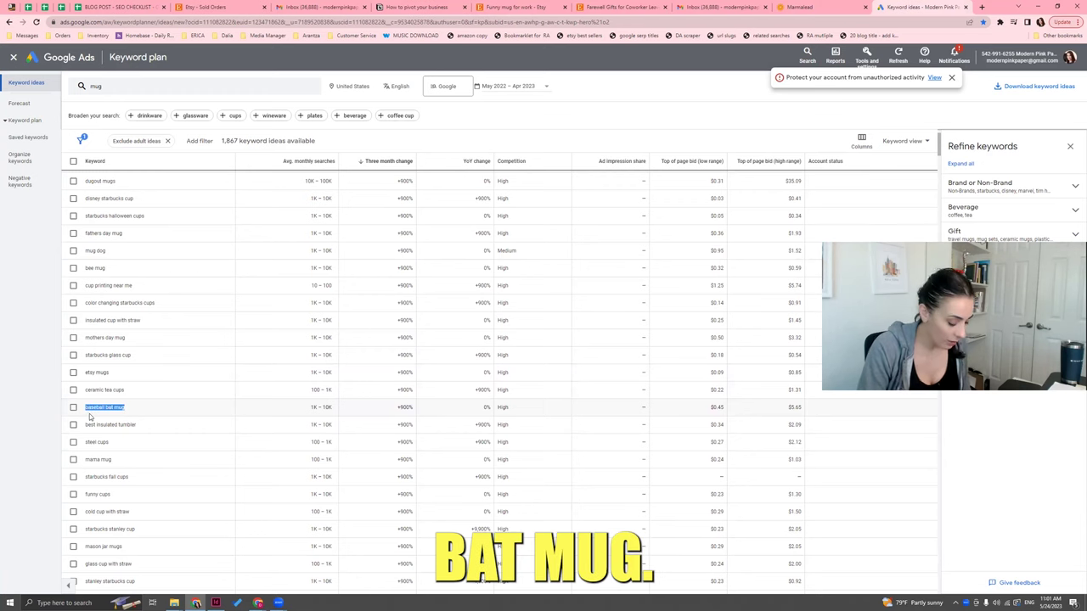
pyautogui.click(546, 6)
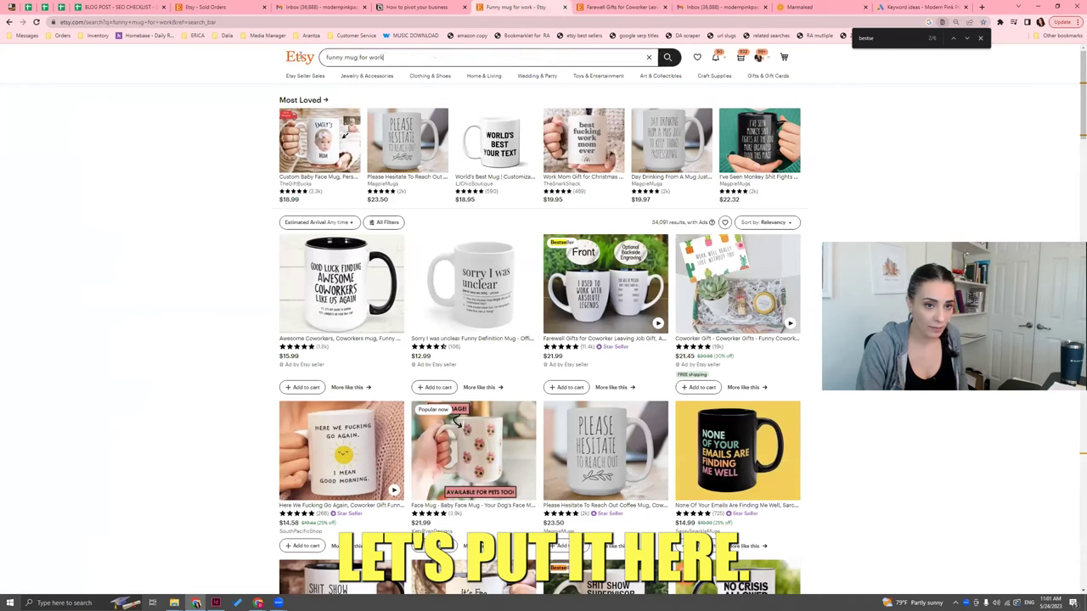
pyautogui.tripleClick(329, 59)
pyautogui.write('baseball bat mug')
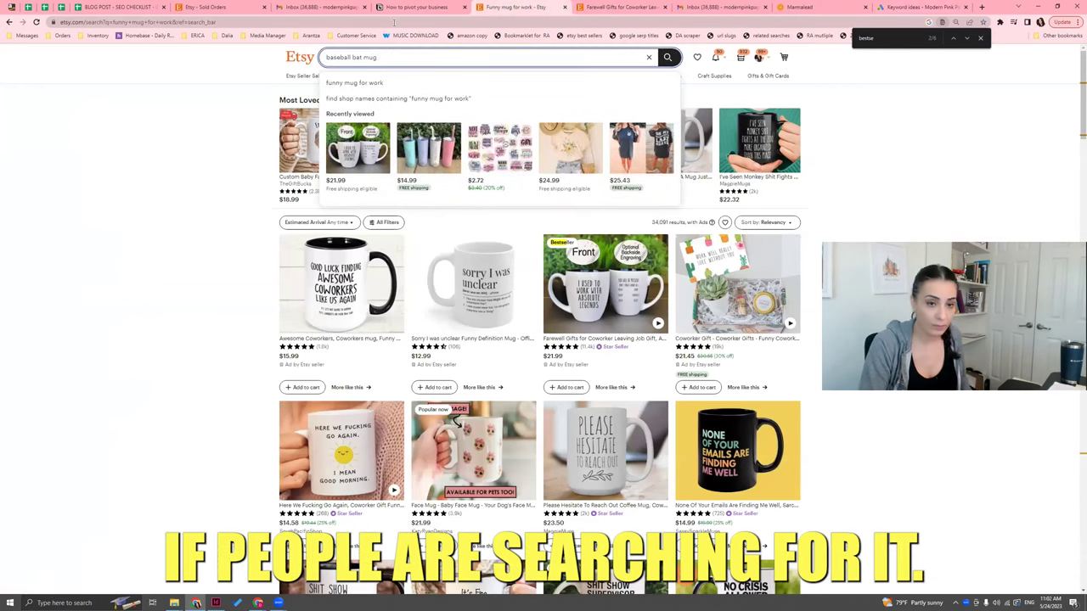
pyautogui.press('BackSpace')
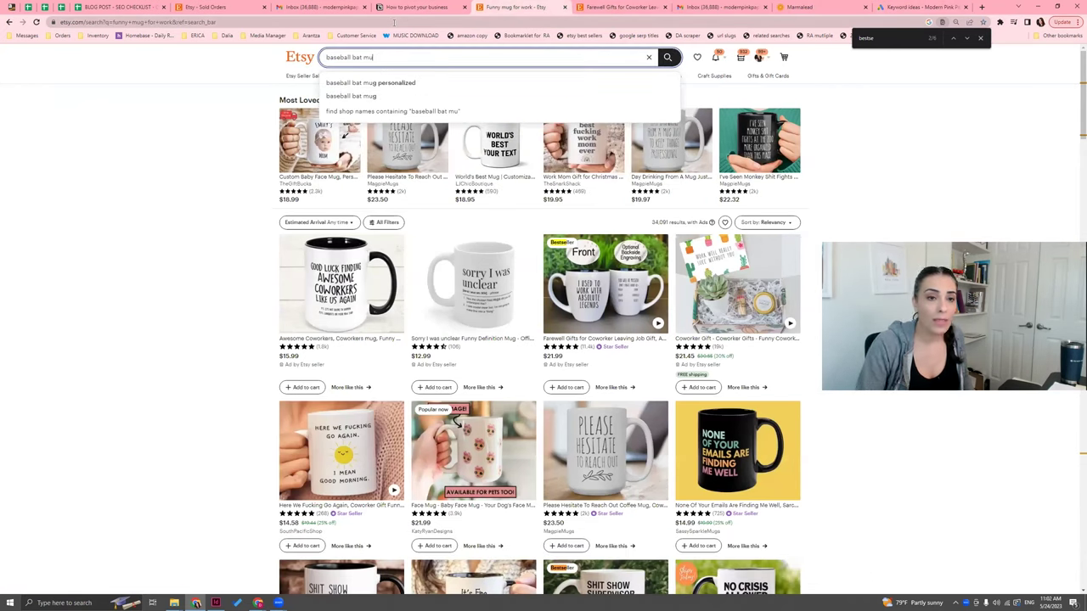
pyautogui.click(436, 83)
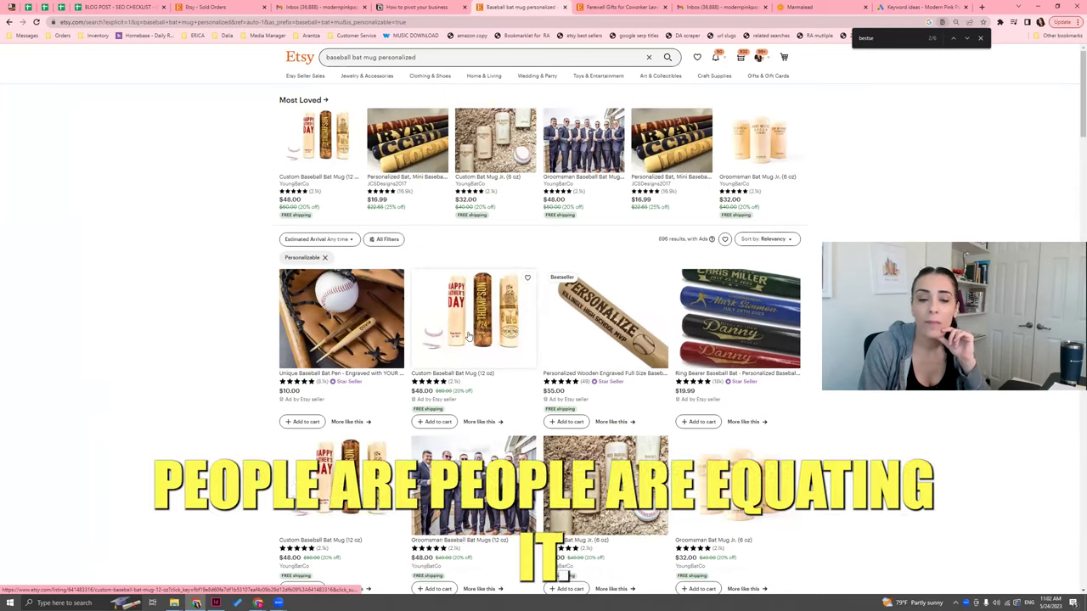
# Step: Examine the Etsy baseball bat mug listings, searching the page for "bestsell" and stepping through the matches
pyautogui.scroll(-3, 520, 320)
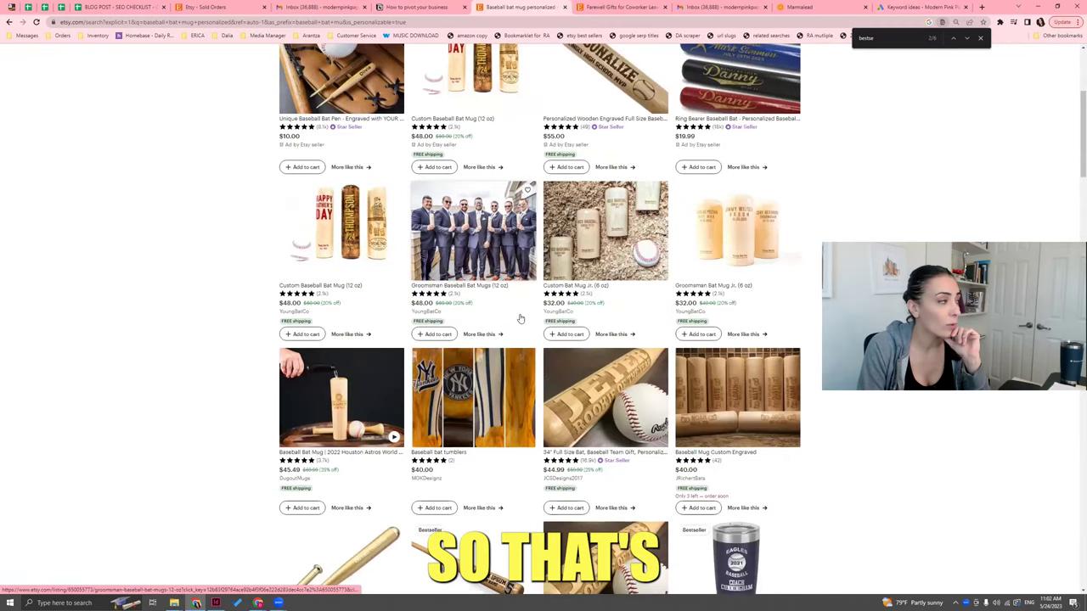
pyautogui.scroll(-2, 521, 314)
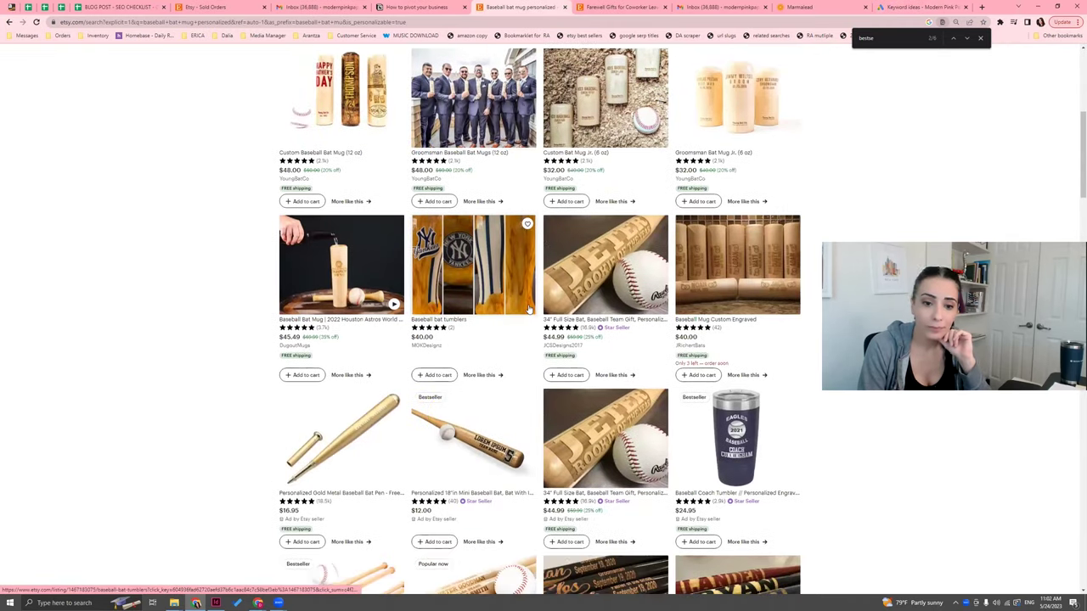
pyautogui.scroll(-3, 528, 309)
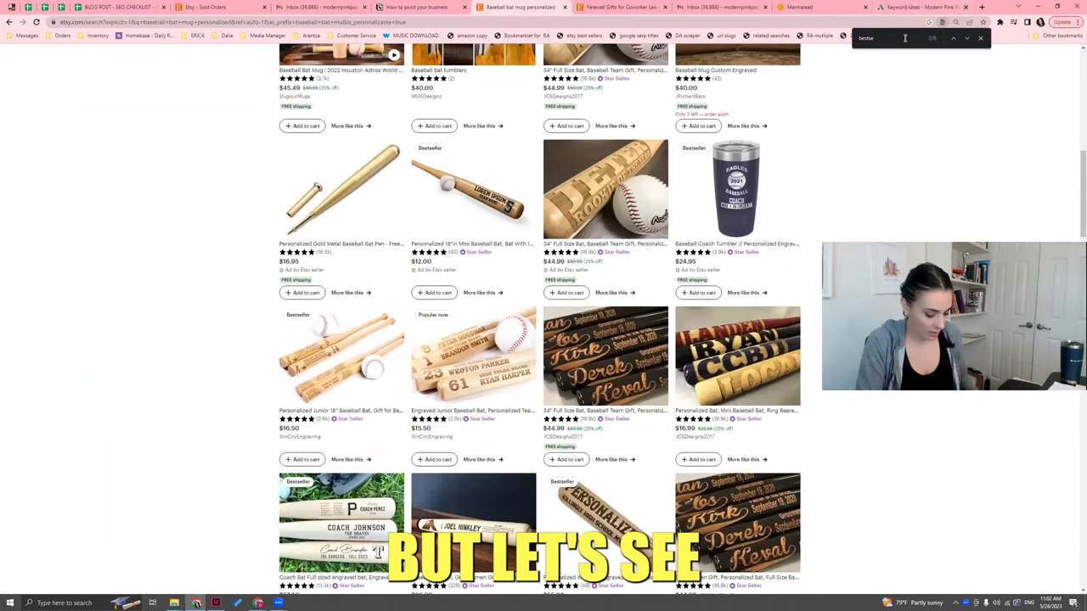
pyautogui.write('l')
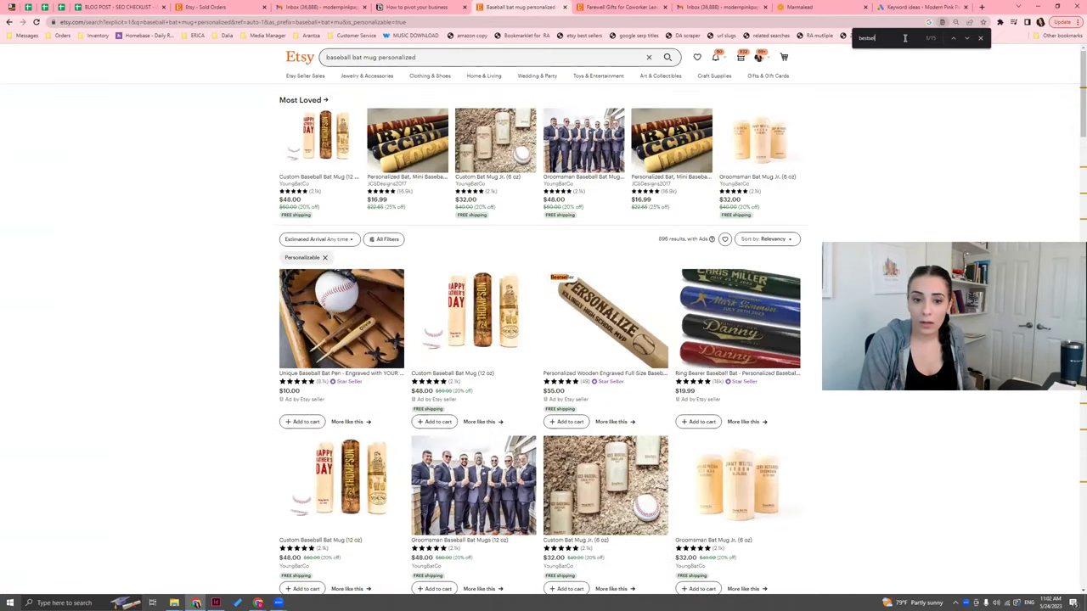
pyautogui.write('l')
pyautogui.press('Return')
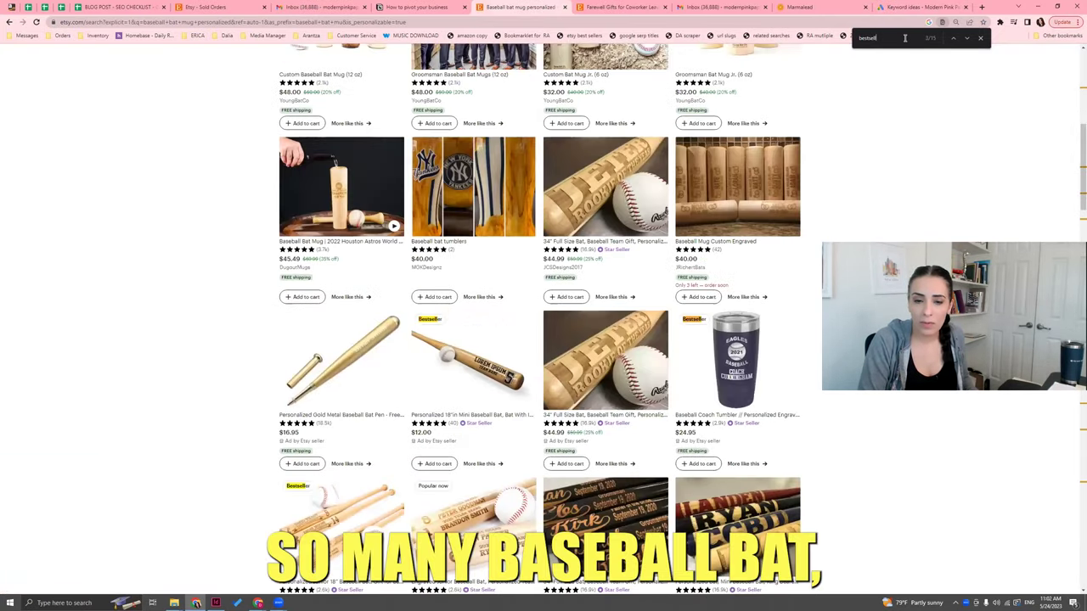
pyautogui.press('Return')
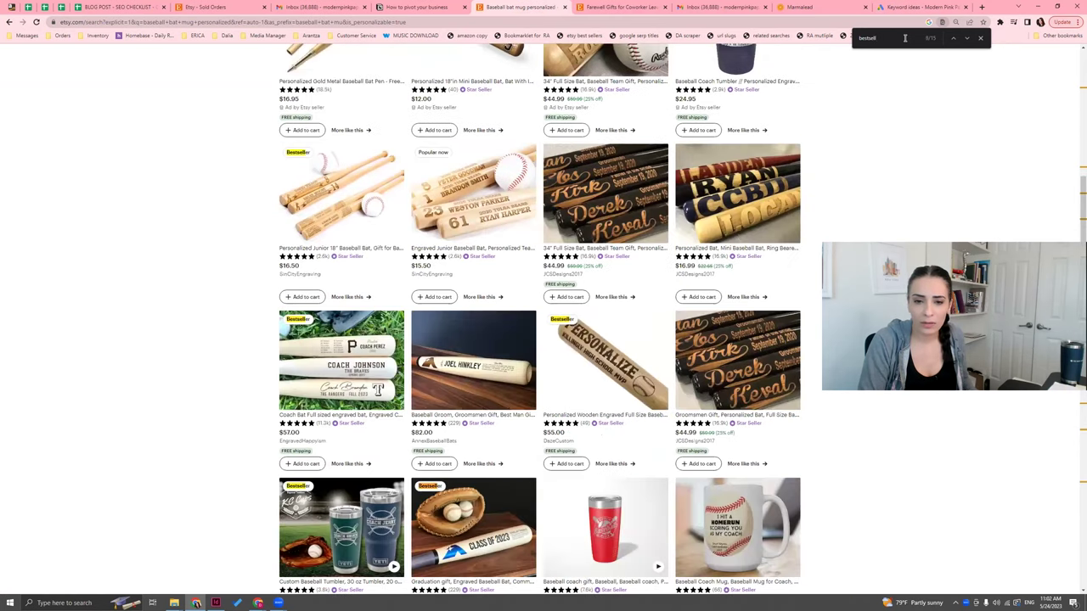
pyautogui.press('Return')
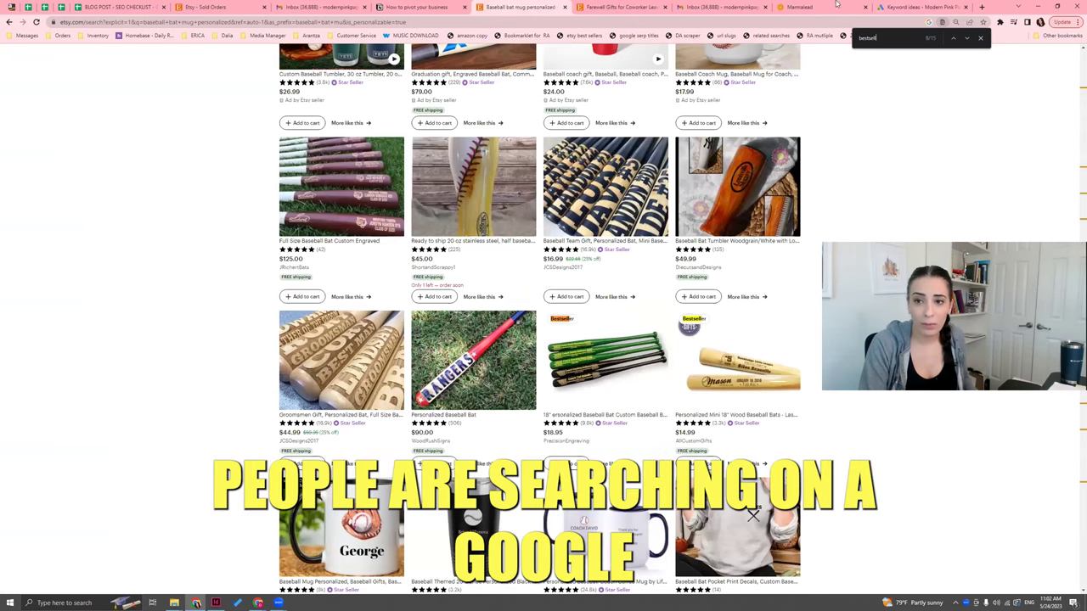
pyautogui.scroll(-5, 722, 270)
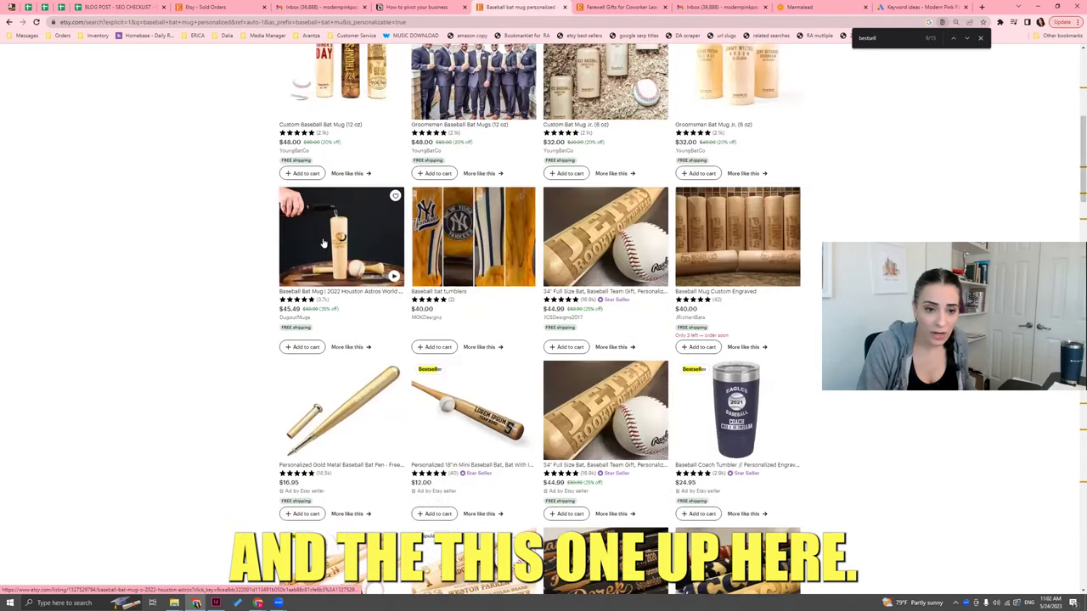
pyautogui.scroll(3, 322, 243)
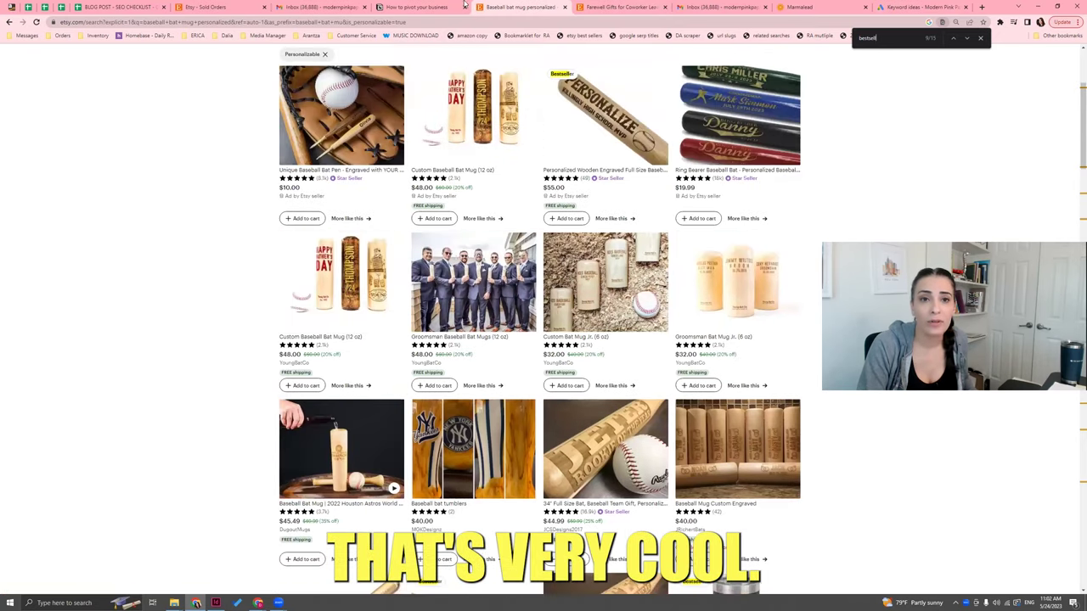
# Step: Close the Etsy search results, return to Keyword Planner and sort the "mug" ideas by highest year-over-year change
pyautogui.click(564, 7)
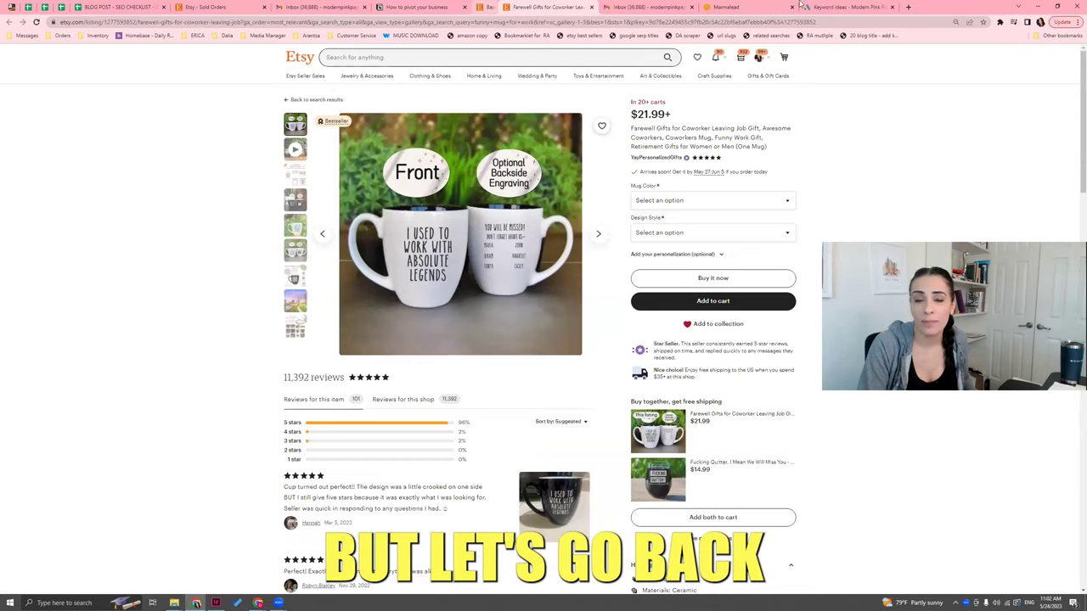
pyautogui.click(822, 7)
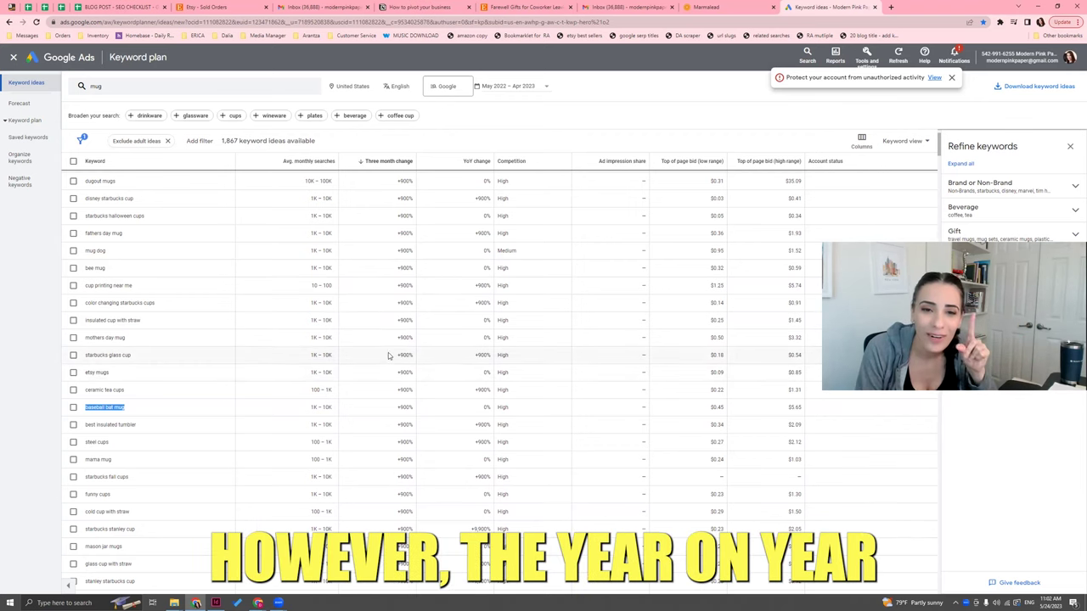
pyautogui.click(469, 170)
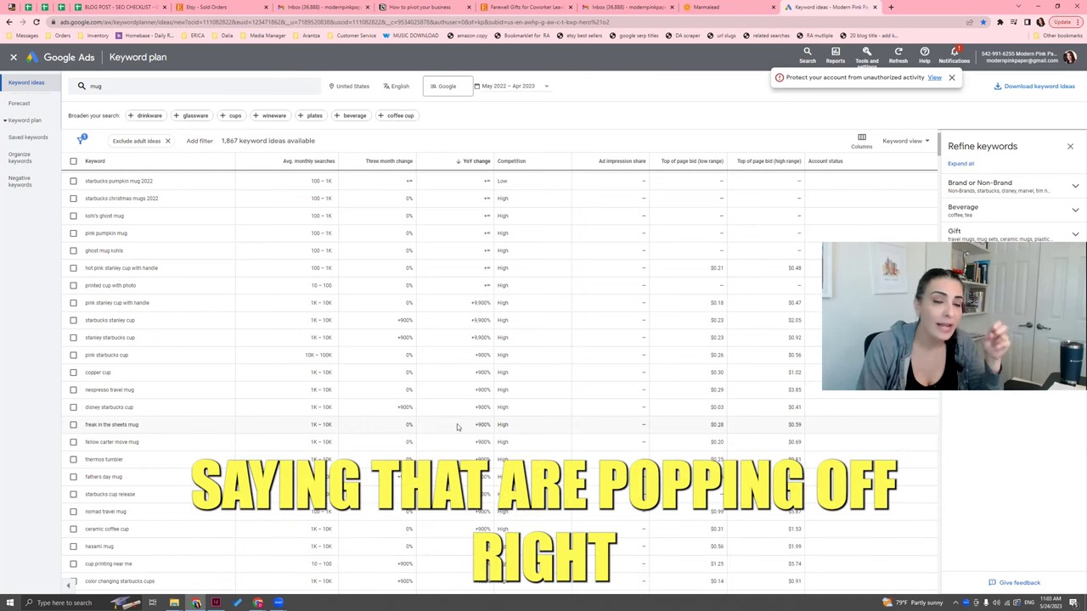
# Step: Pick out the saying "freak in the sheets" from the "mug" keyword ideas and scan the rest of the year-over-year list
pyautogui.moveTo(85, 425); pyautogui.dragTo(128, 424)
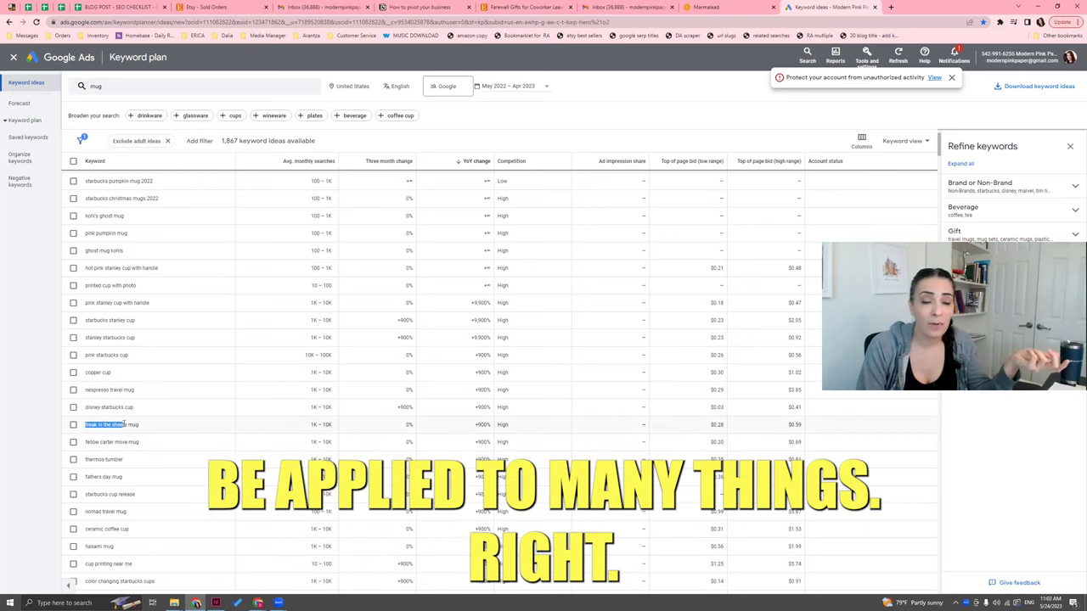
pyautogui.scroll(-1, 144, 475)
pyautogui.scroll(-1, 153, 463)
pyautogui.scroll(4, 154, 458)
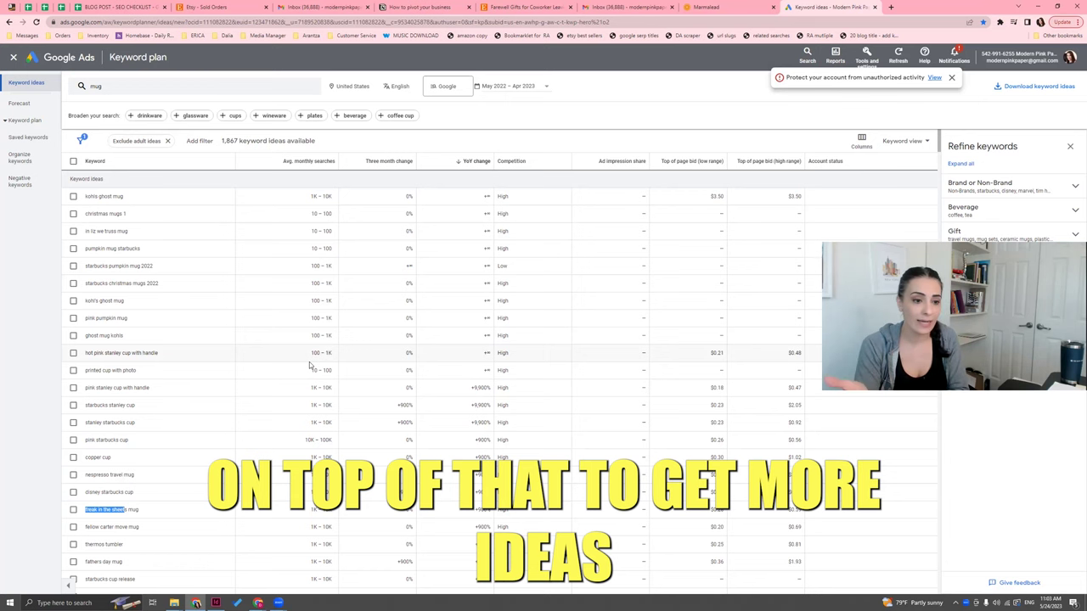
pyautogui.scroll(-3, 311, 365)
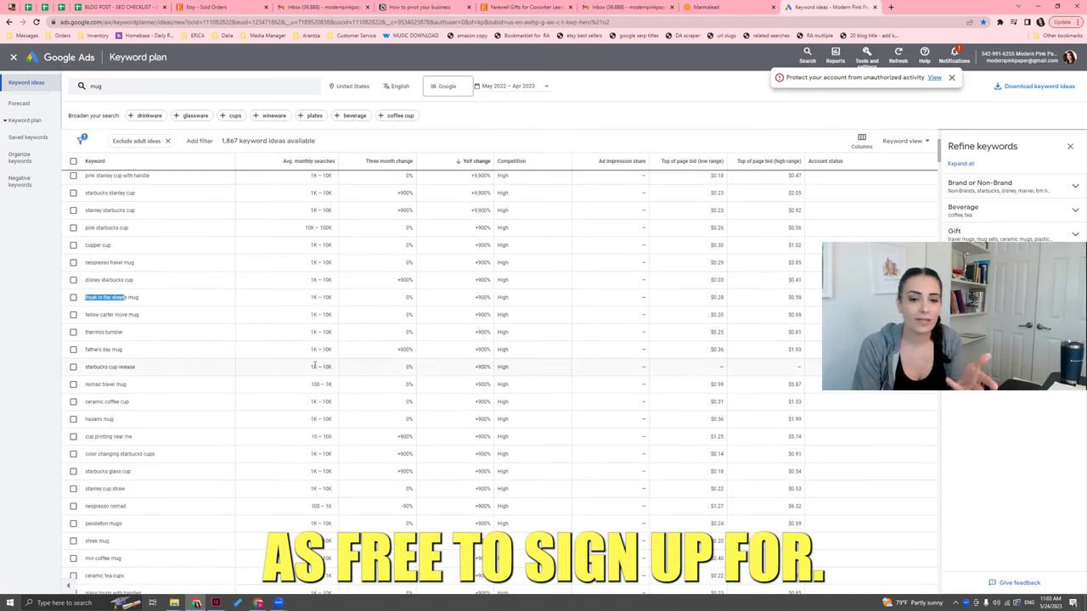
pyautogui.scroll(-3, 314, 366)
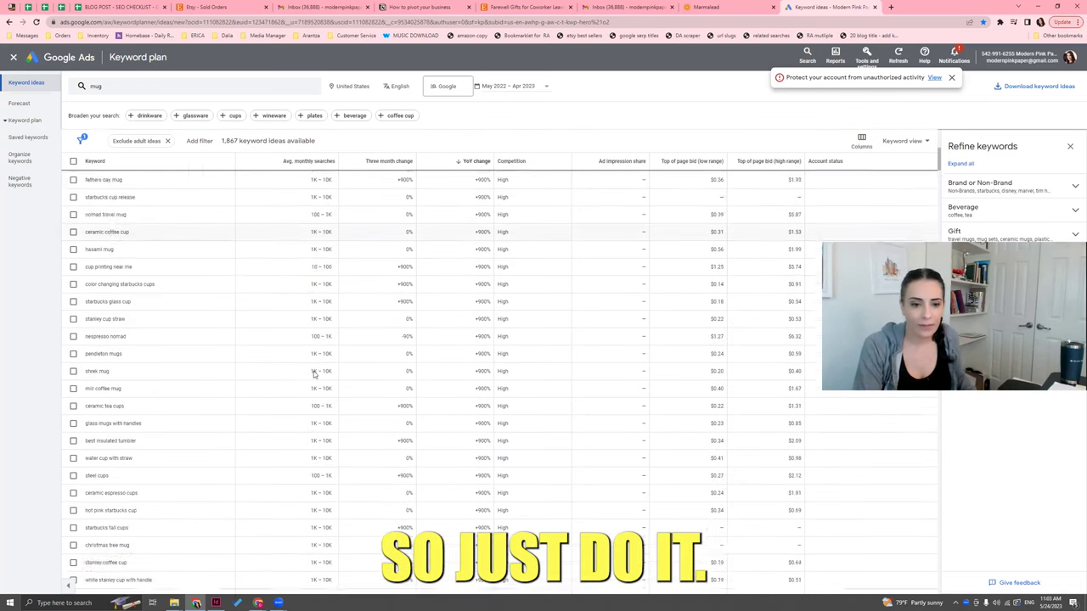
pyautogui.scroll(-1, 315, 382)
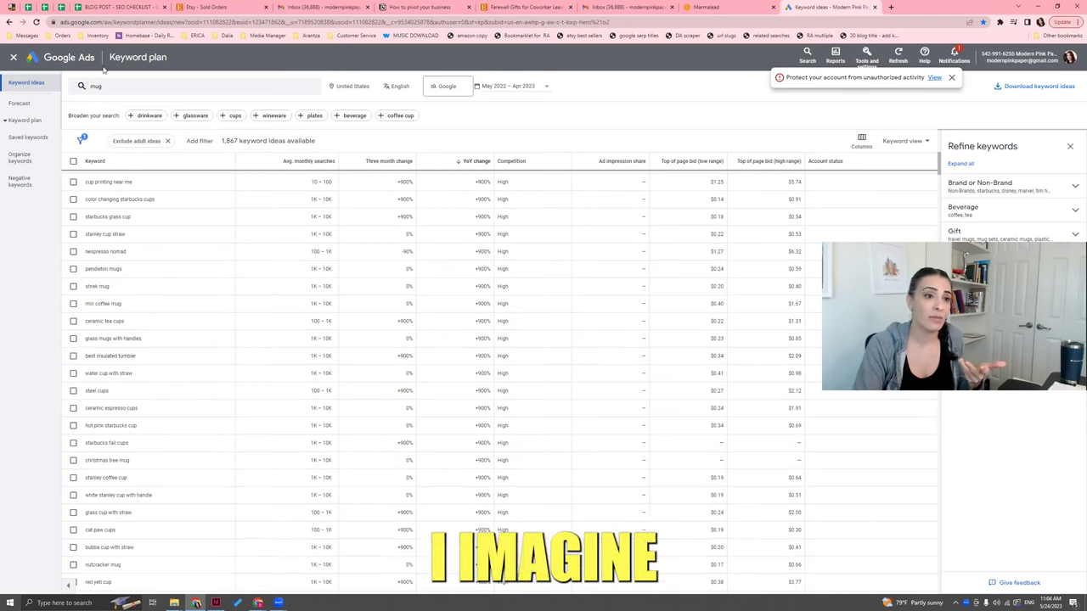
# Step: Replace the keyword "mug" with "freak in the sheets" and get its keyword ideas
pyautogui.doubleClick(90, 88)
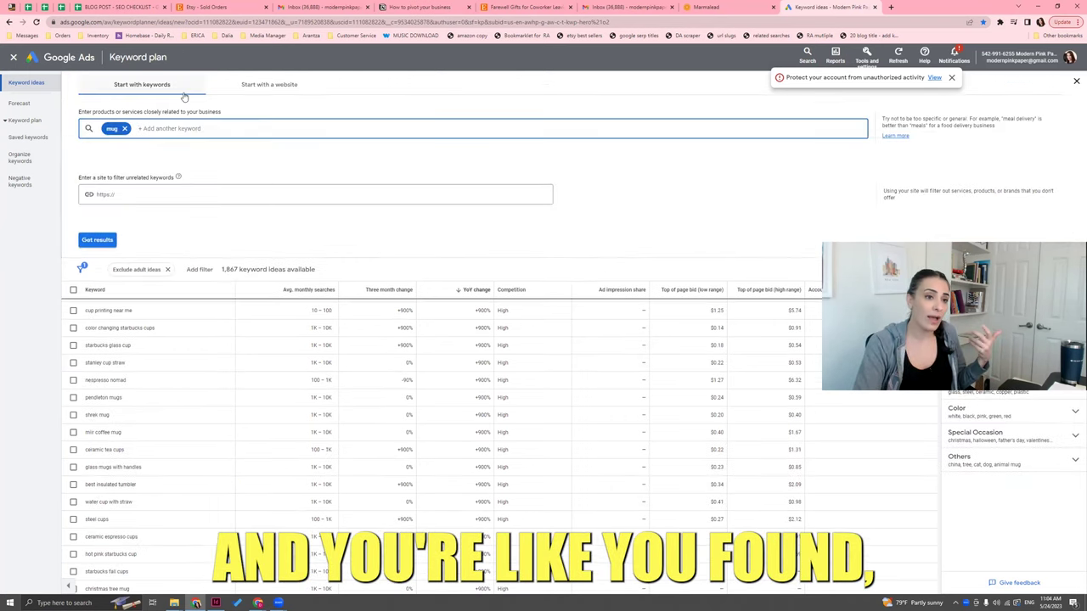
pyautogui.click(124, 129)
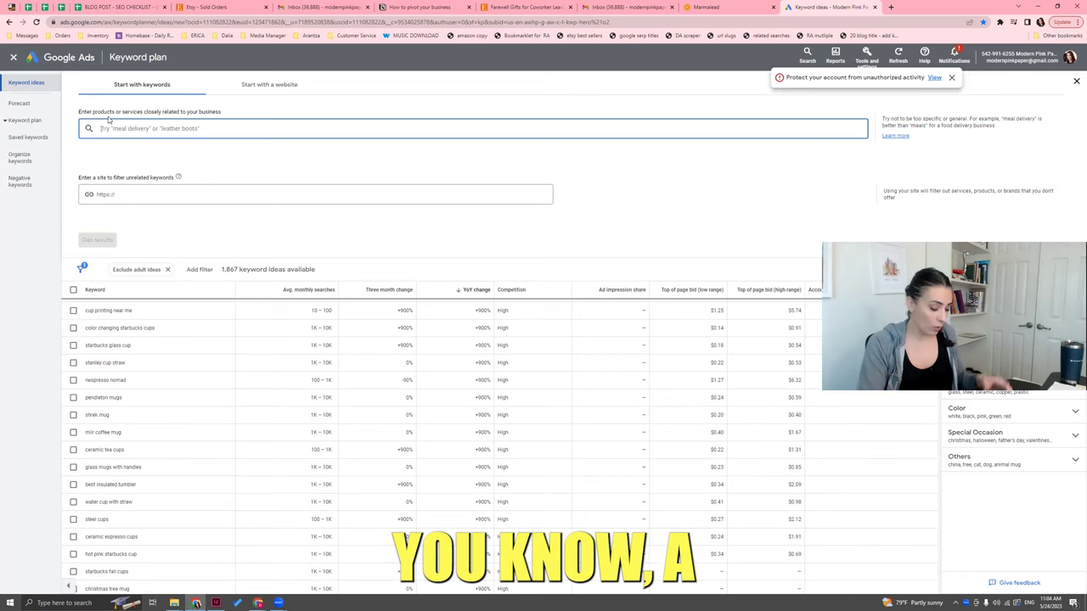
pyautogui.write('freak with in the')
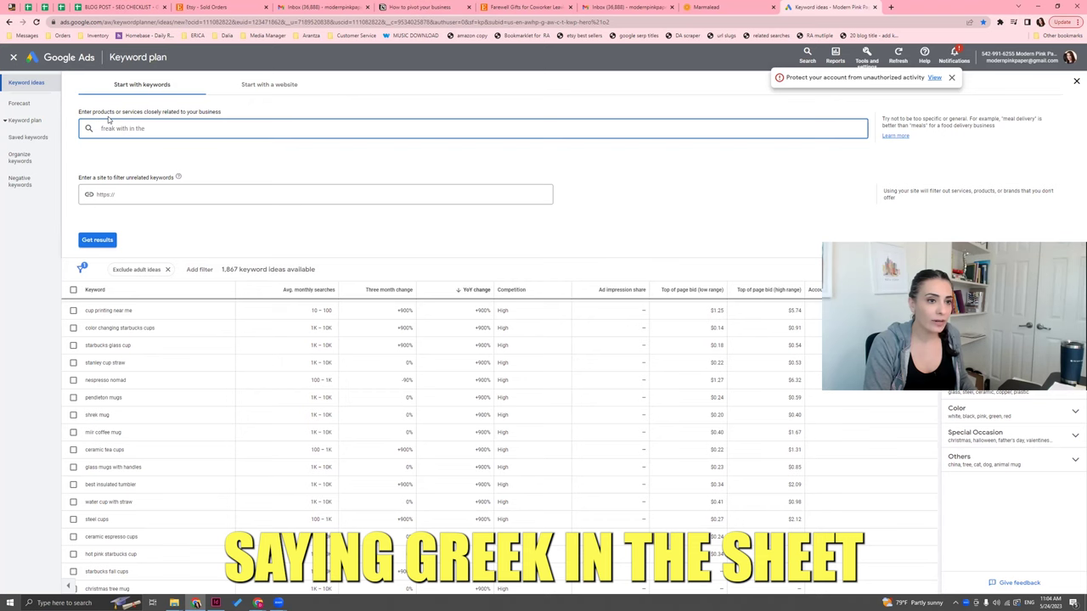
pyautogui.press('BackSpace')
pyautogui.press('BackSpace')
pyautogui.press('BackSpace')
pyautogui.press('BackSpace')
pyautogui.write('in the sheets')
pyautogui.press('Return')
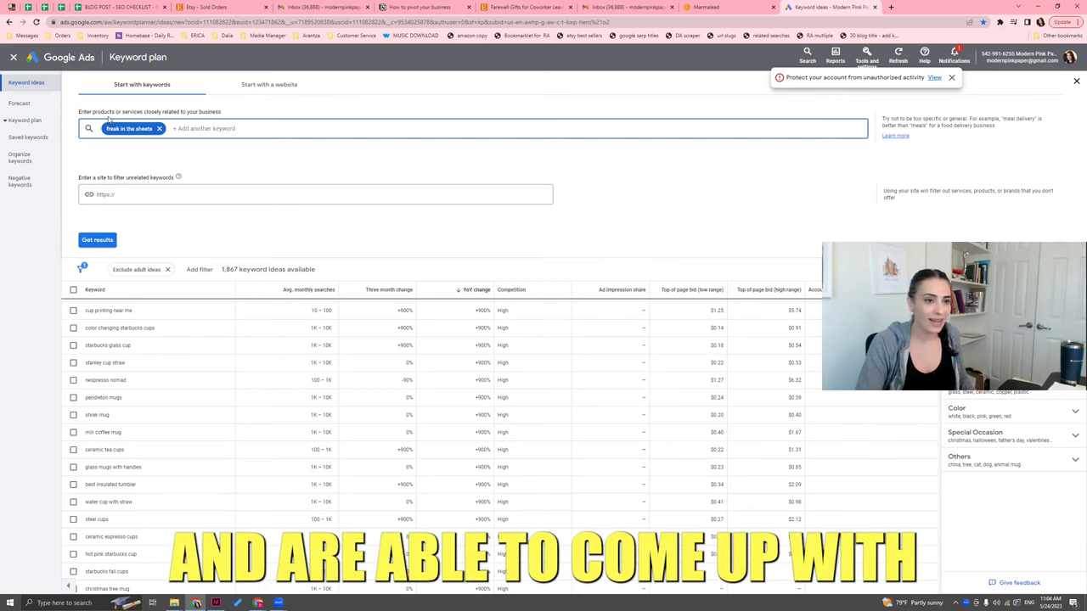
pyautogui.click(96, 239)
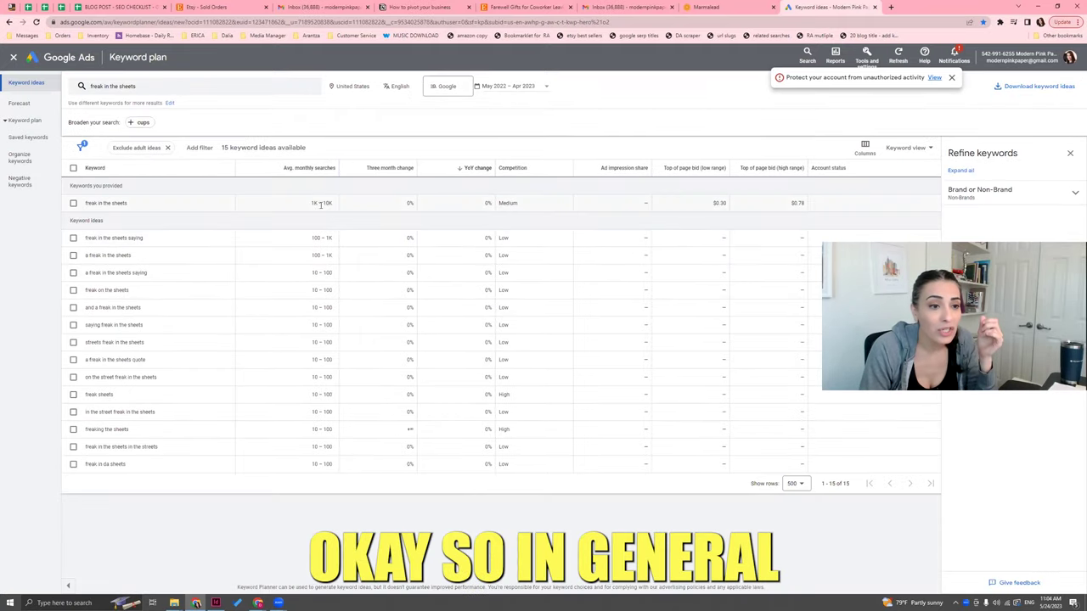
# Step: Check the average monthly searches for "freak in the sheets" and reopen the keyword entry for editing
pyautogui.moveTo(311, 203); pyautogui.dragTo(335, 204)
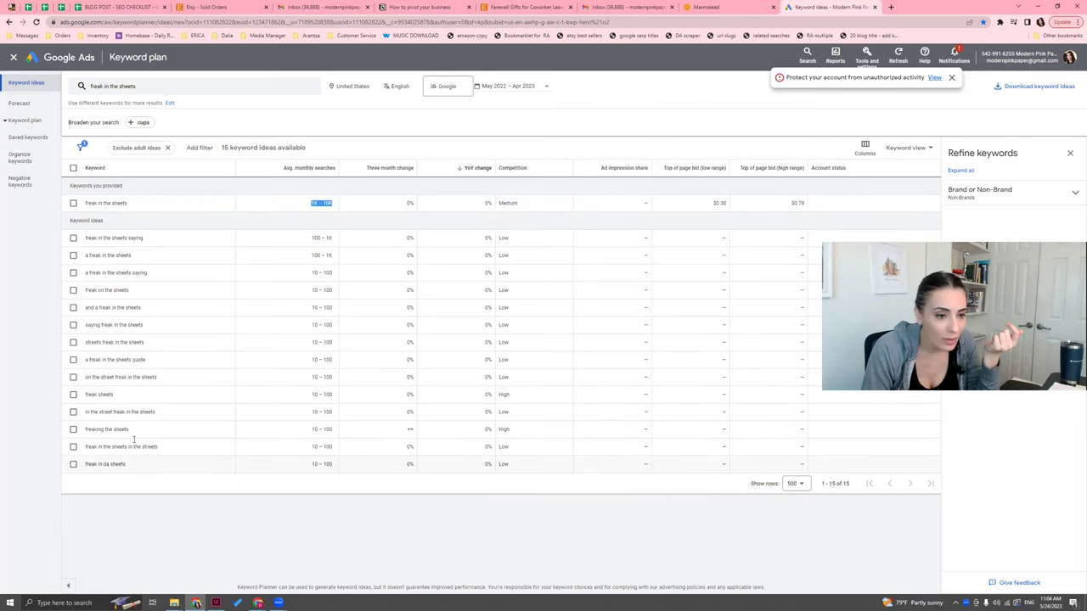
pyautogui.click(159, 87)
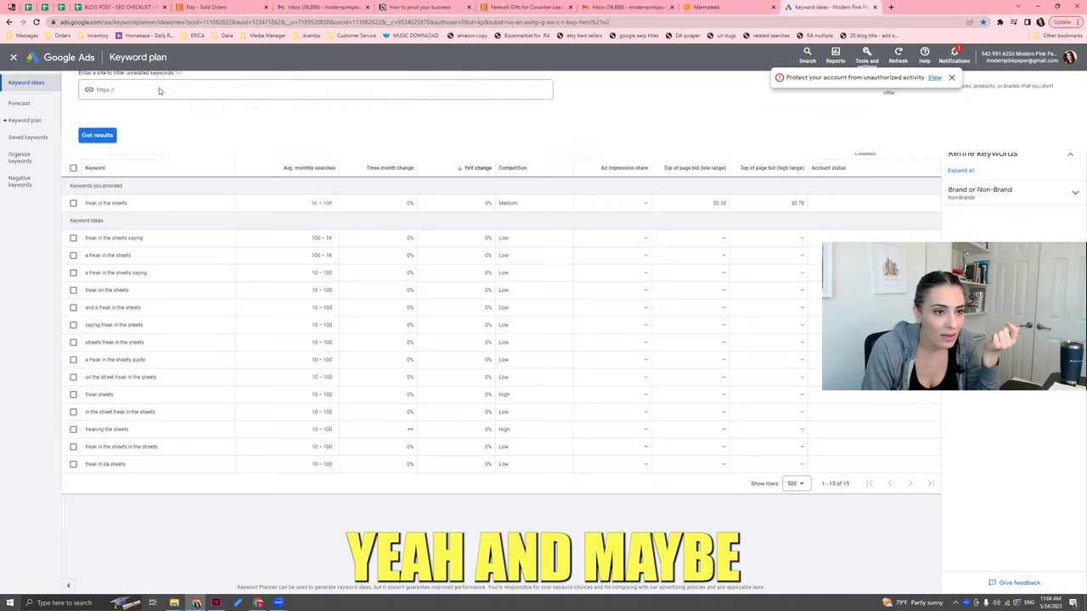